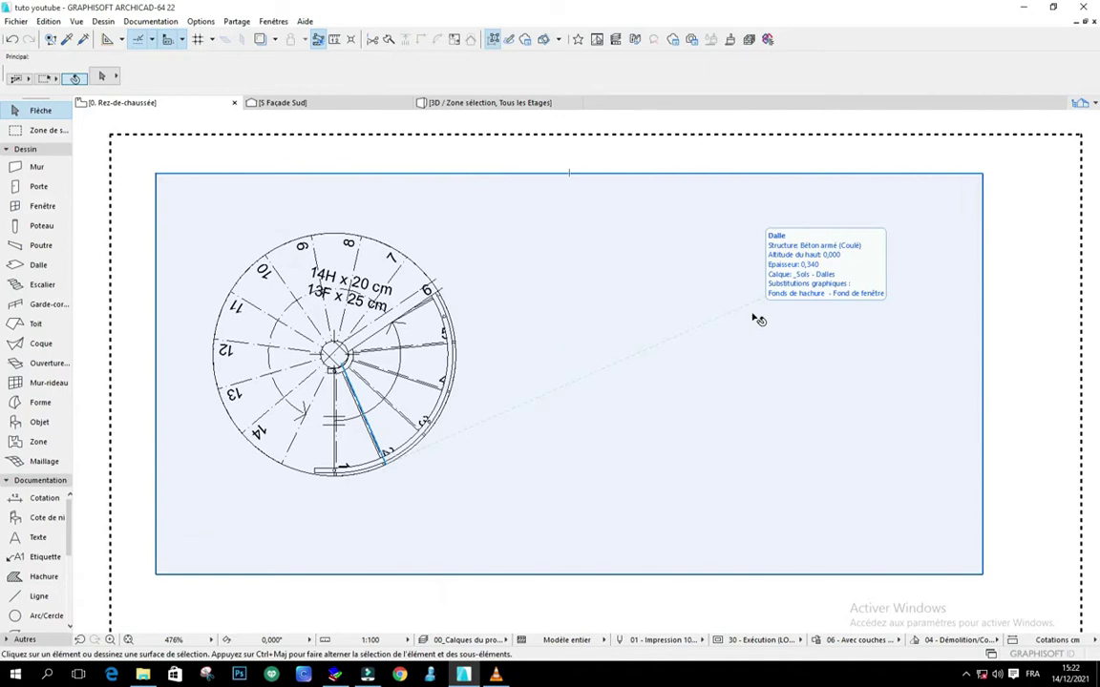
Step: Examine the finished spiral staircase in the 3D view and in the ground-floor plan
scroll(630, 420, down, 3)
scroll(630, 421, up, 2)
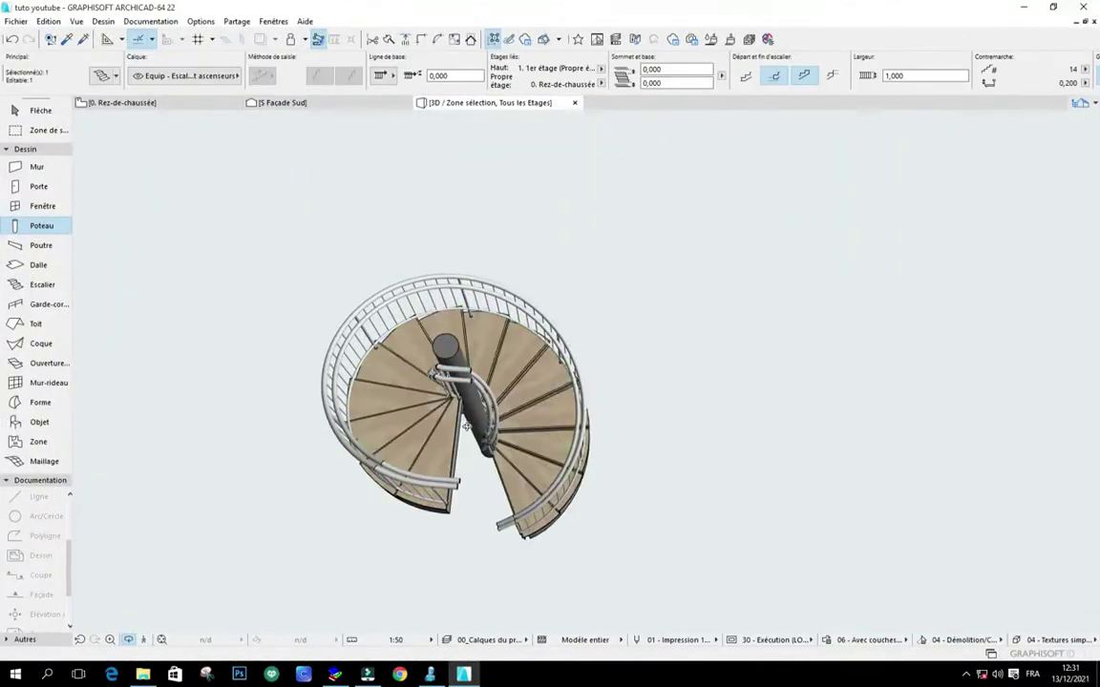
drag(466, 427, 564, 340)
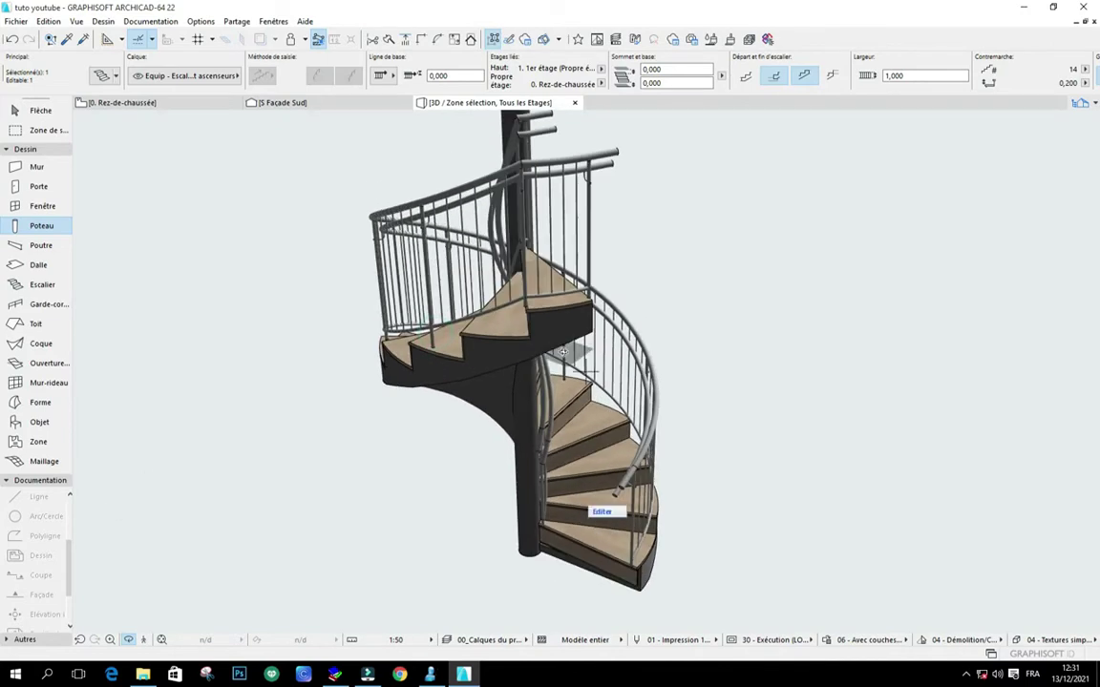
drag(547, 399, 450, 374)
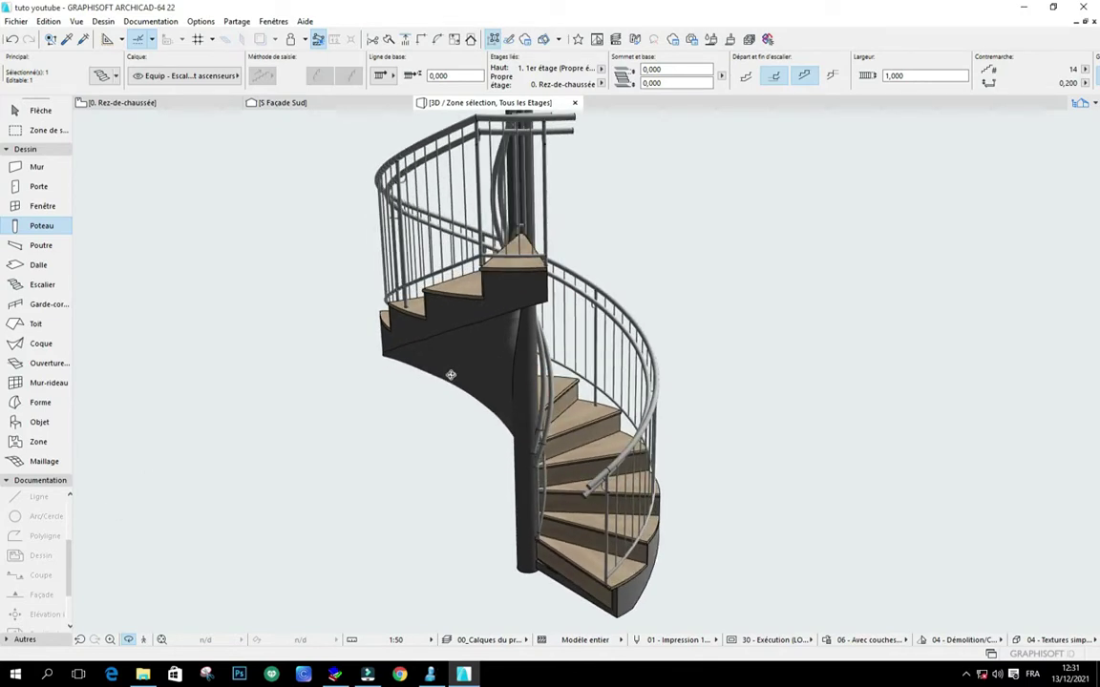
drag(563, 365, 446, 367)
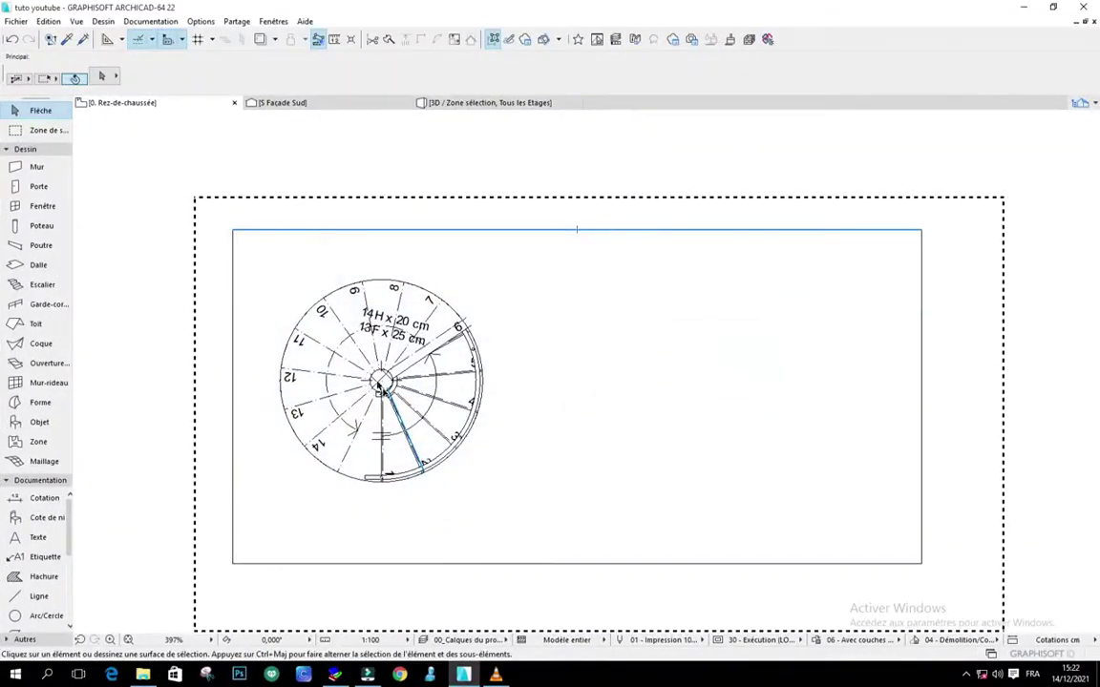
scroll(355, 358, up, 3)
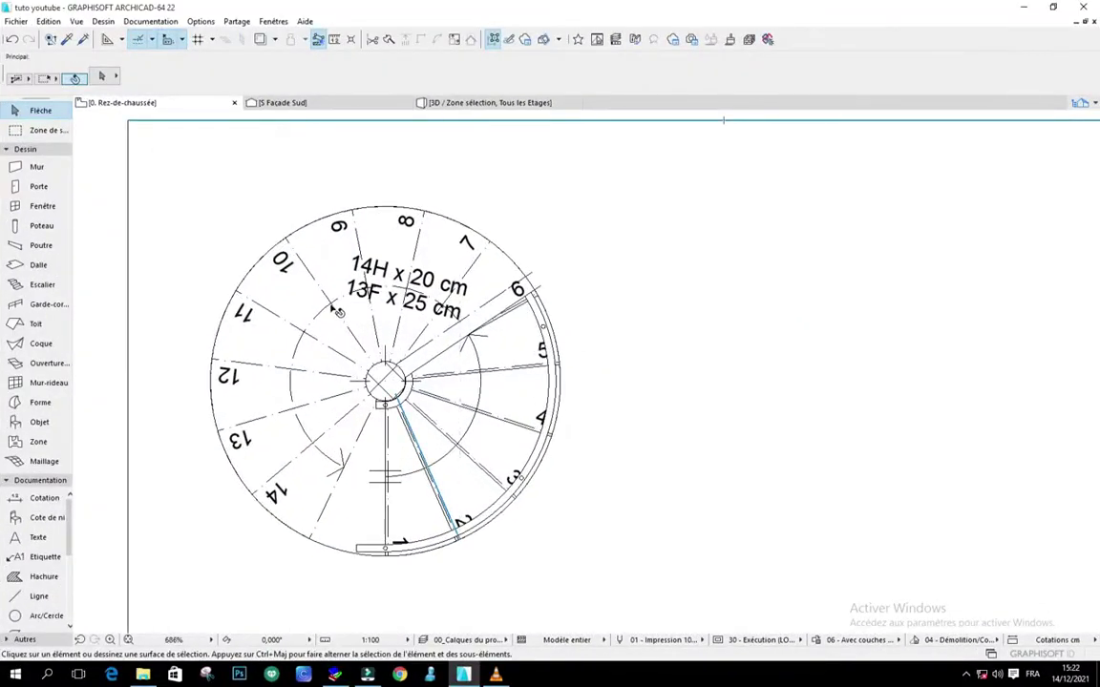
scroll(355, 357, down, 2)
scroll(270, 317, up, 2)
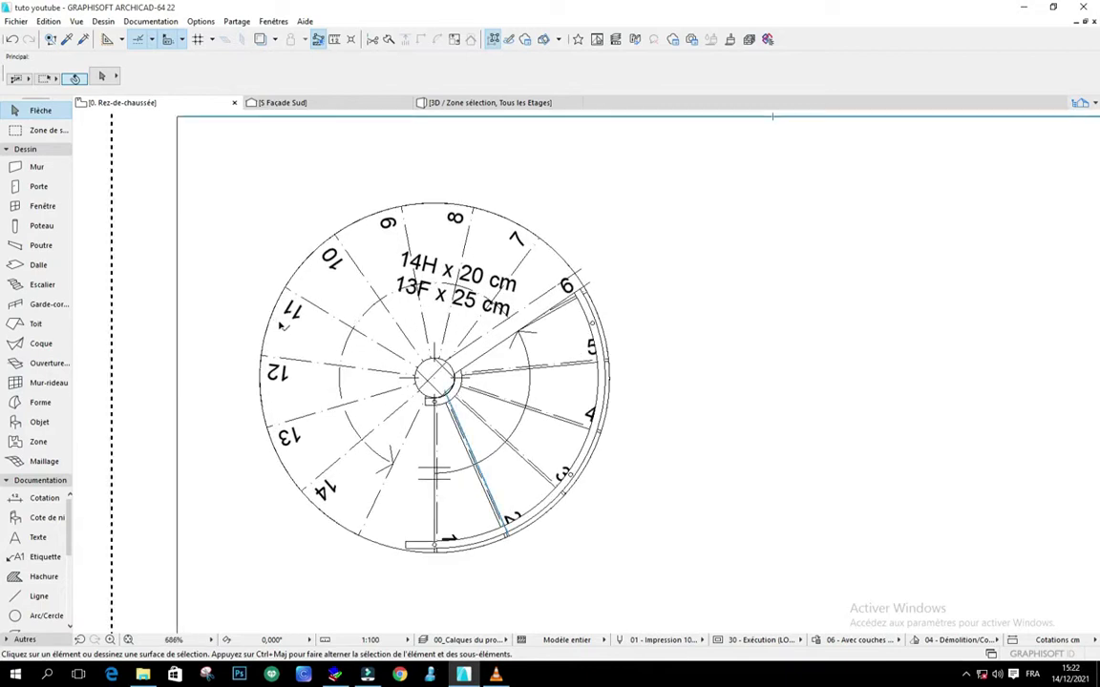
scroll(232, 346, down, 3)
scroll(797, 365, up, 2)
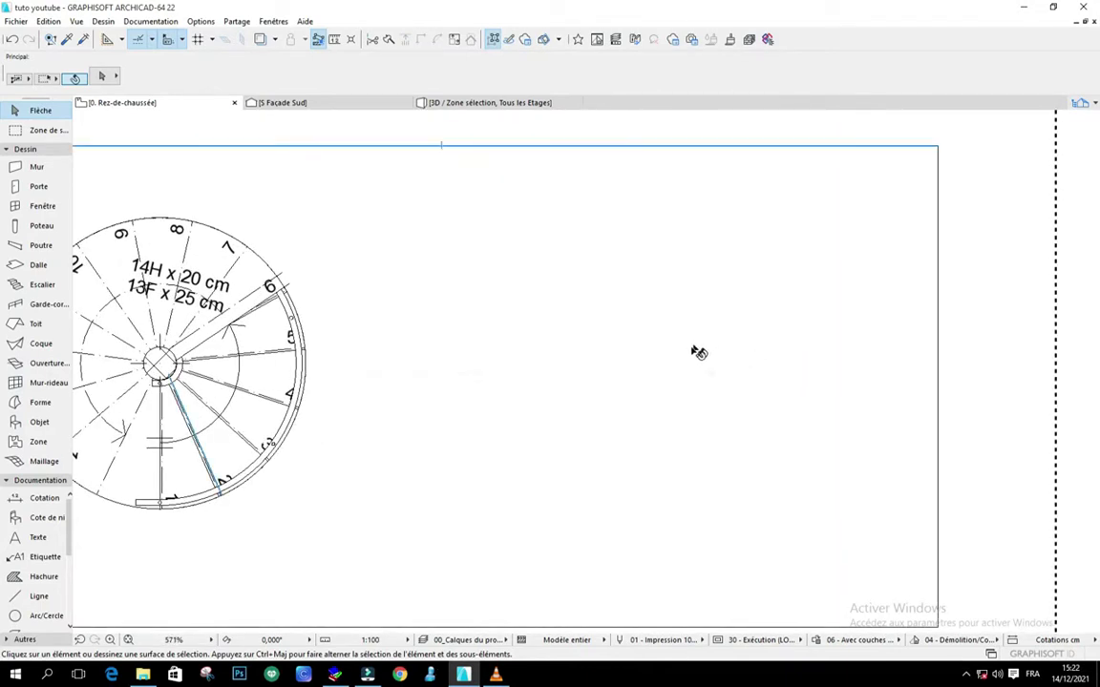
scroll(584, 361, down, 2)
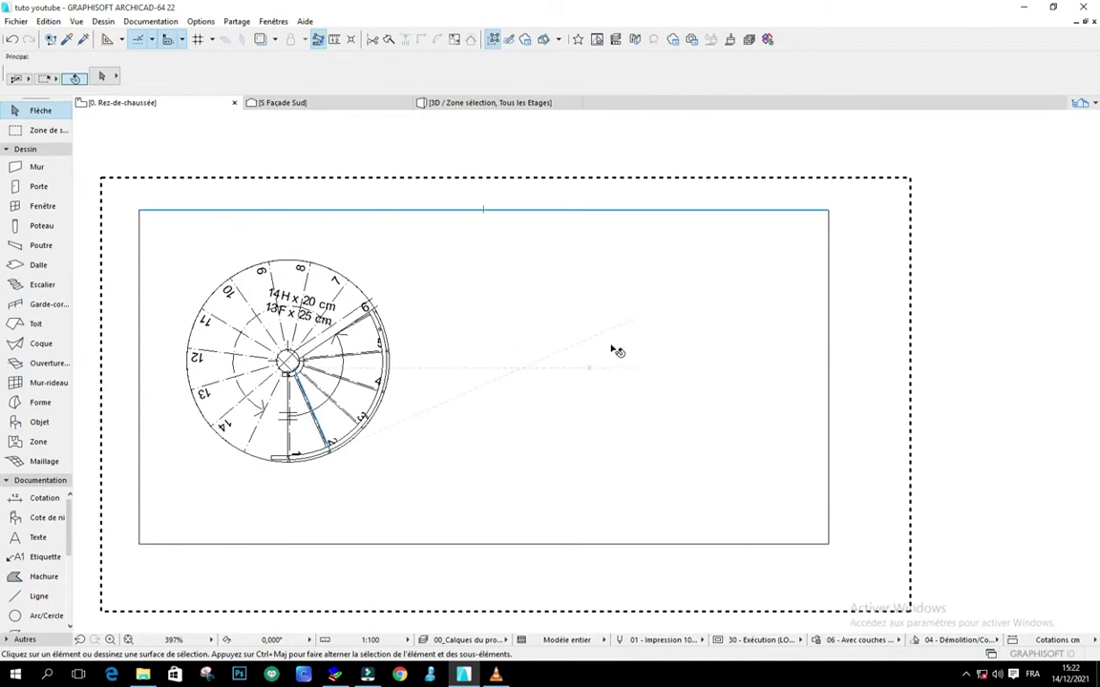
scroll(616, 351, up, 5)
scroll(606, 351, down, 2)
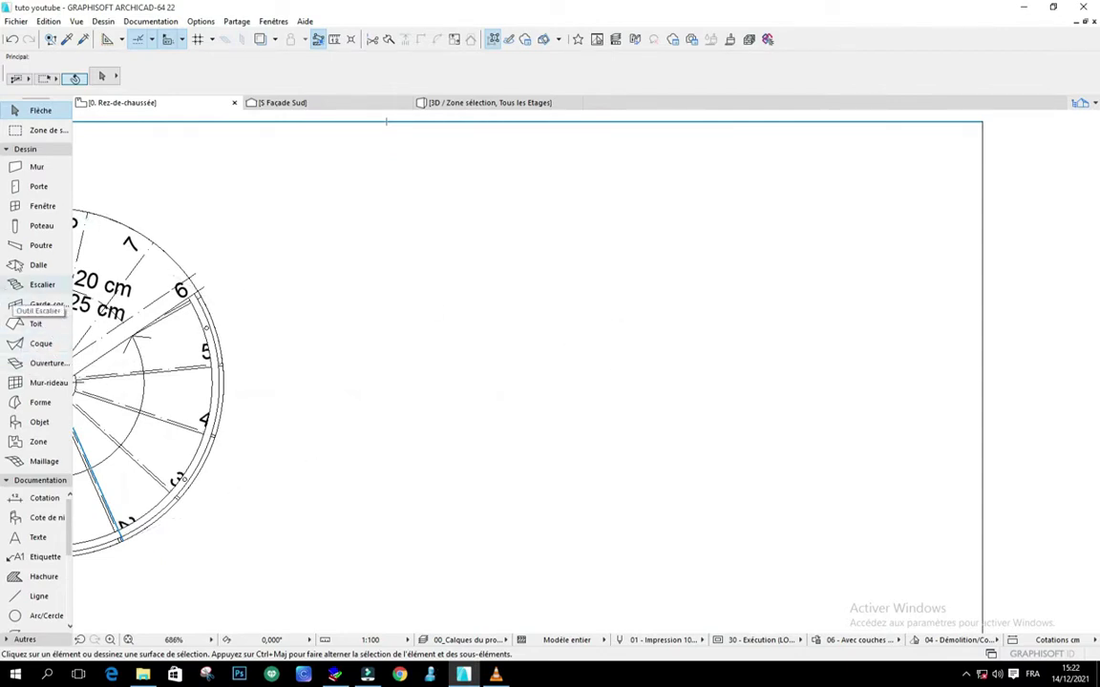
Step: Configure the default column with a circular core 0.400 m in diameter
click(19, 226)
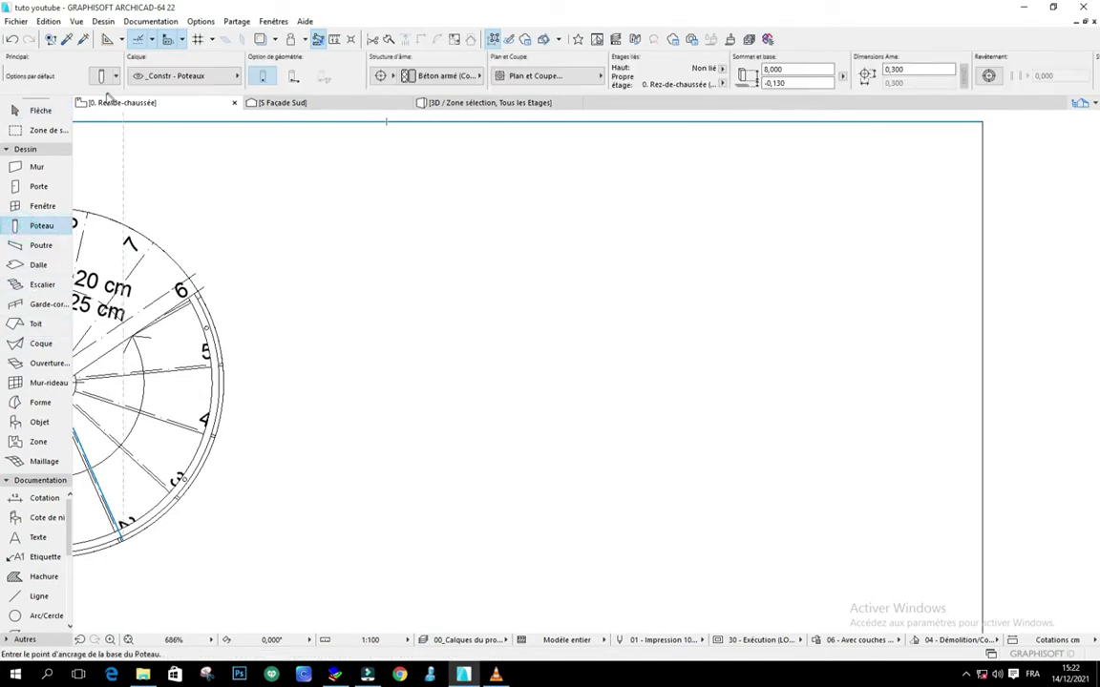
click(102, 77)
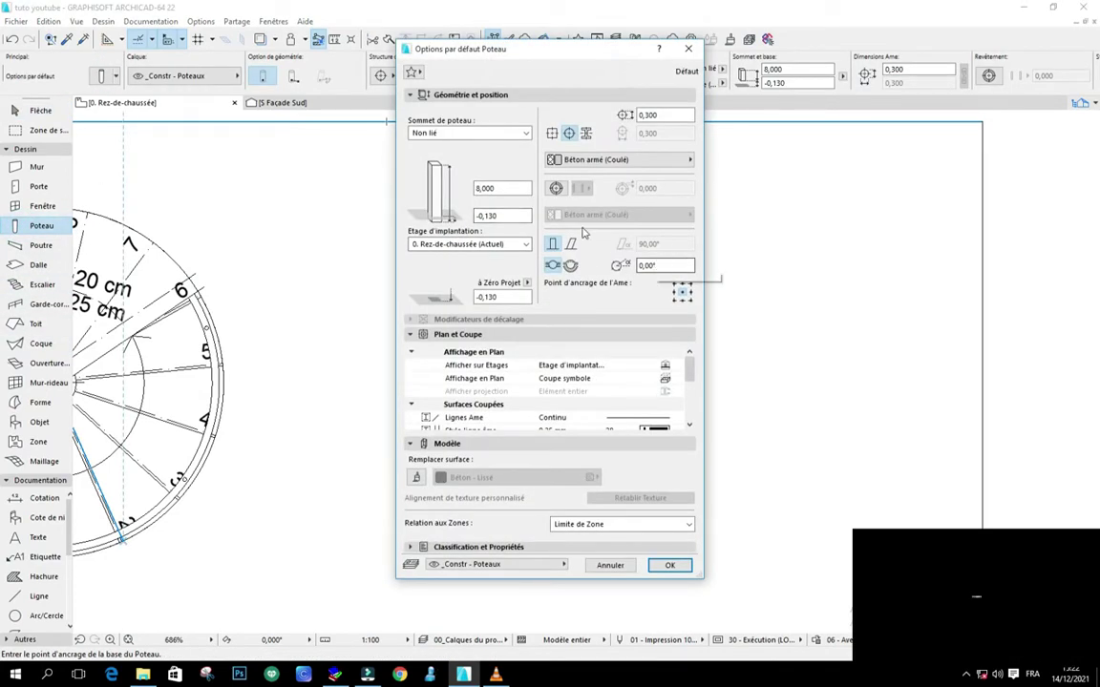
double_click(665, 116)
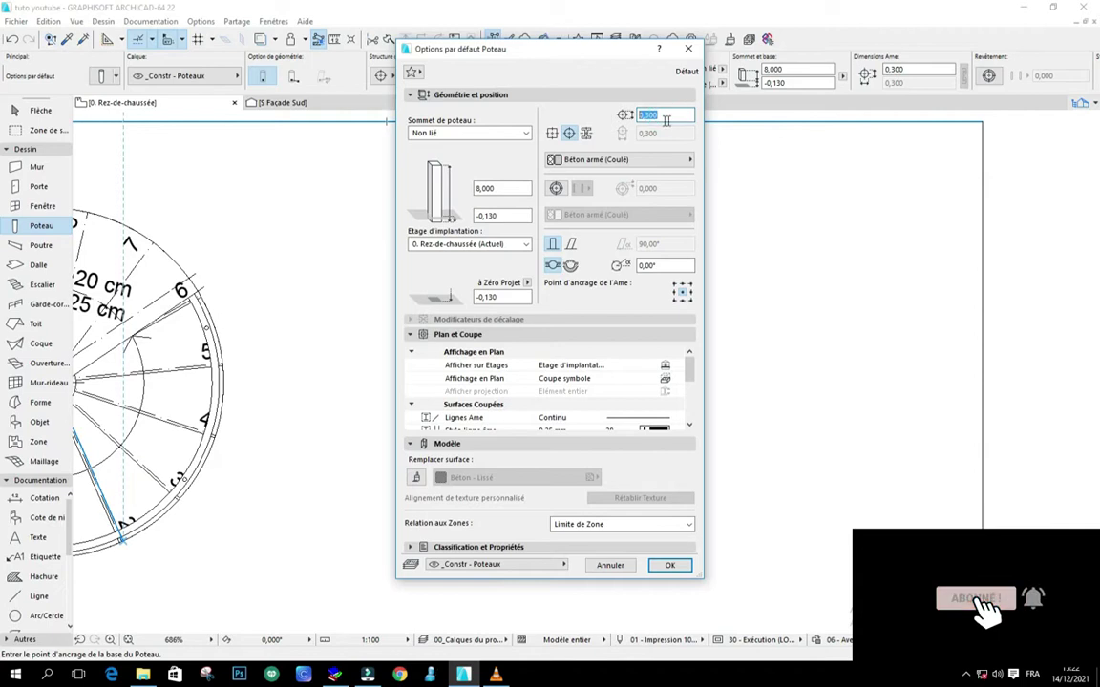
mouse_move(664, 115)
mouse_down()
mouse_move(645, 116)
mouse_move(648, 131)
mouse_up()
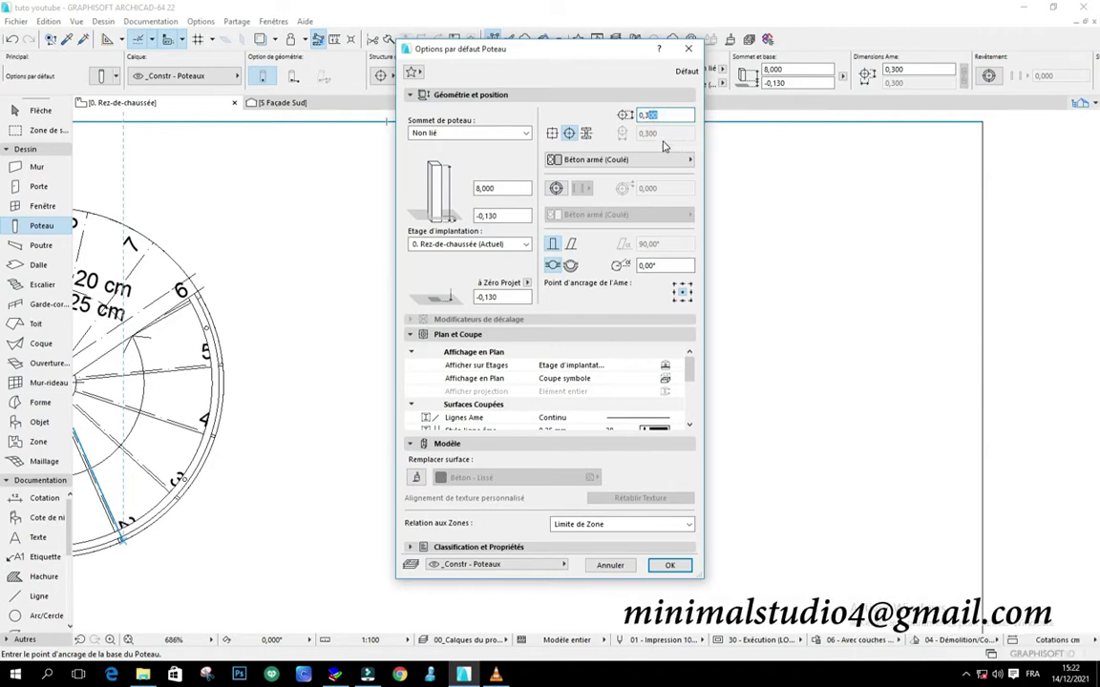
key(BackSpace)
key(BackSpace)
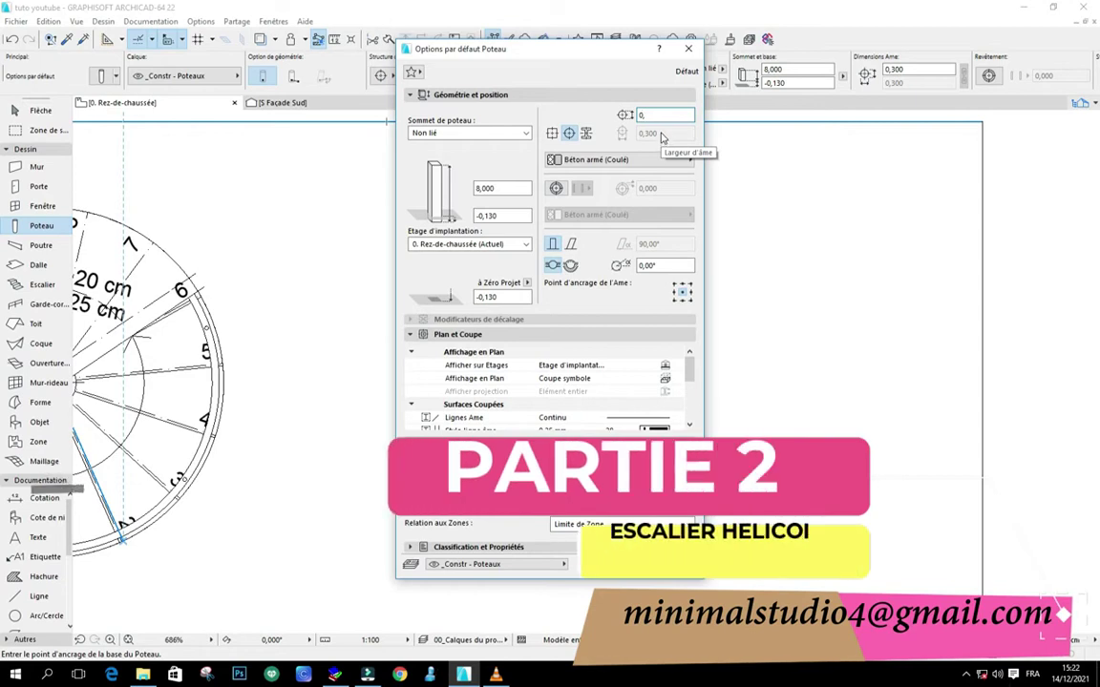
text(0004)
key(BackSpace)
key(BackSpace)
key(BackSpace)
key(BackSpace)
key(BackSpace)
key(BackSpace)
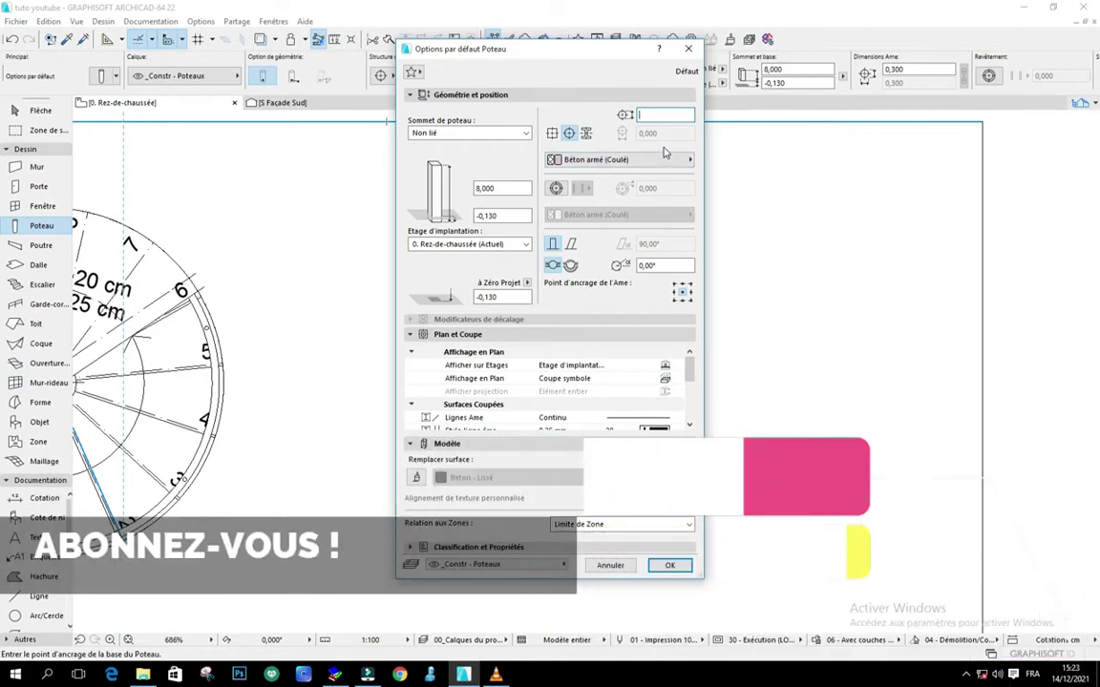
text(,4)
click(511, 187)
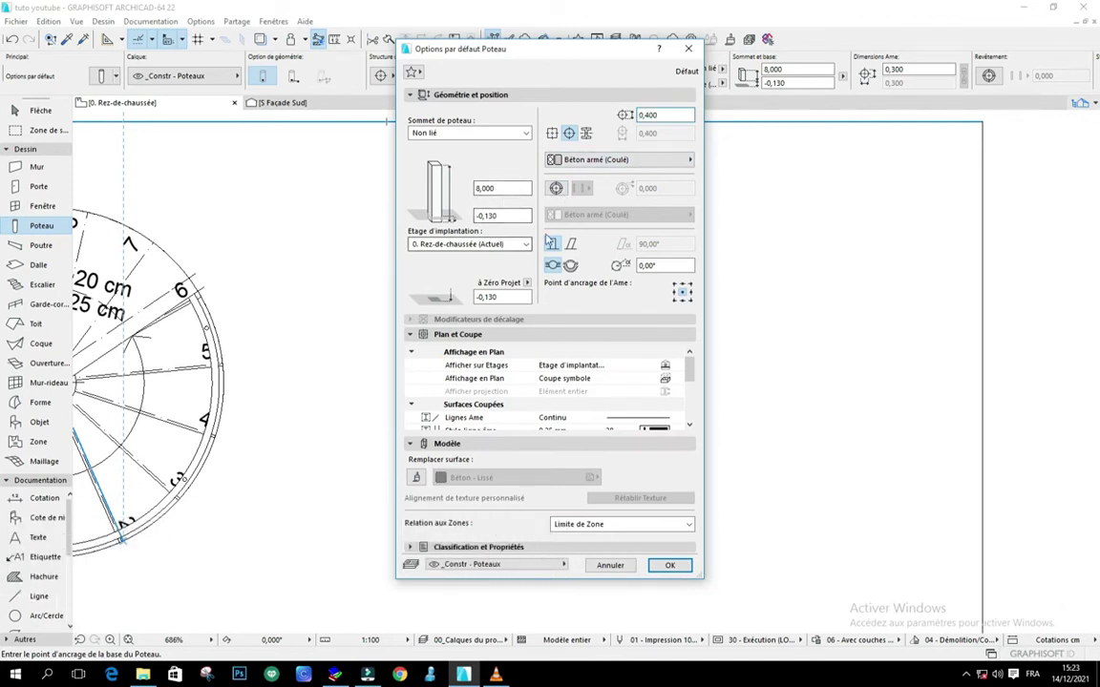
click(671, 566)
Step: Place one column in the empty part of the slab, to the right of the existing spiral staircase
middle_drag(561, 404, 620, 395)
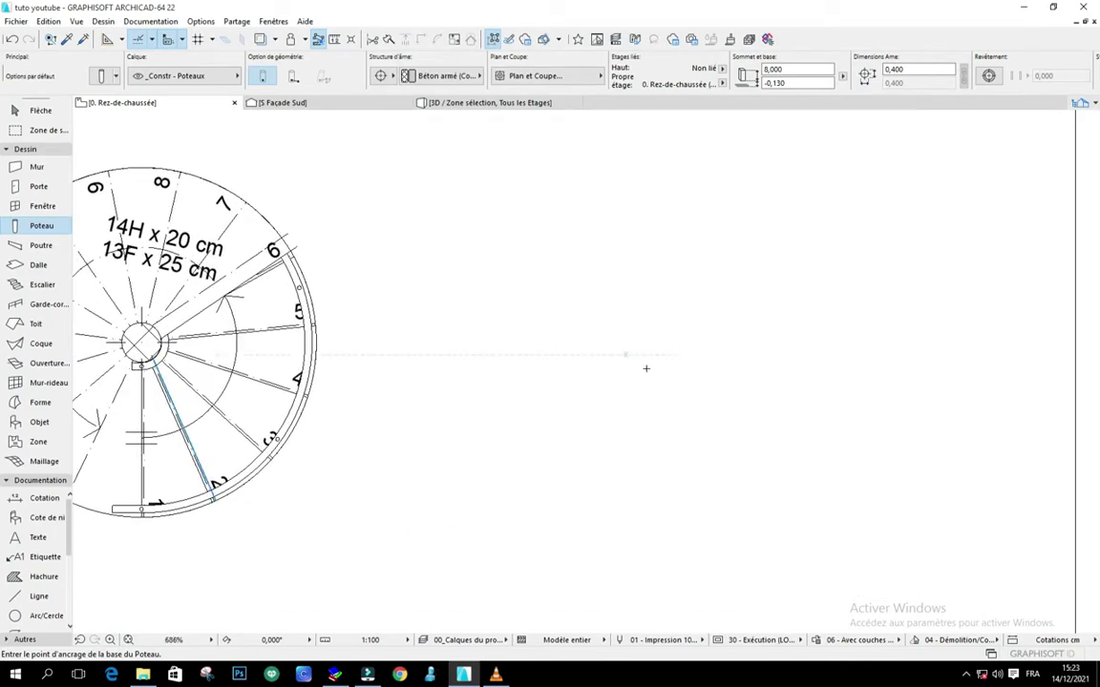
click(646, 369)
scroll(651, 357, down, 1)
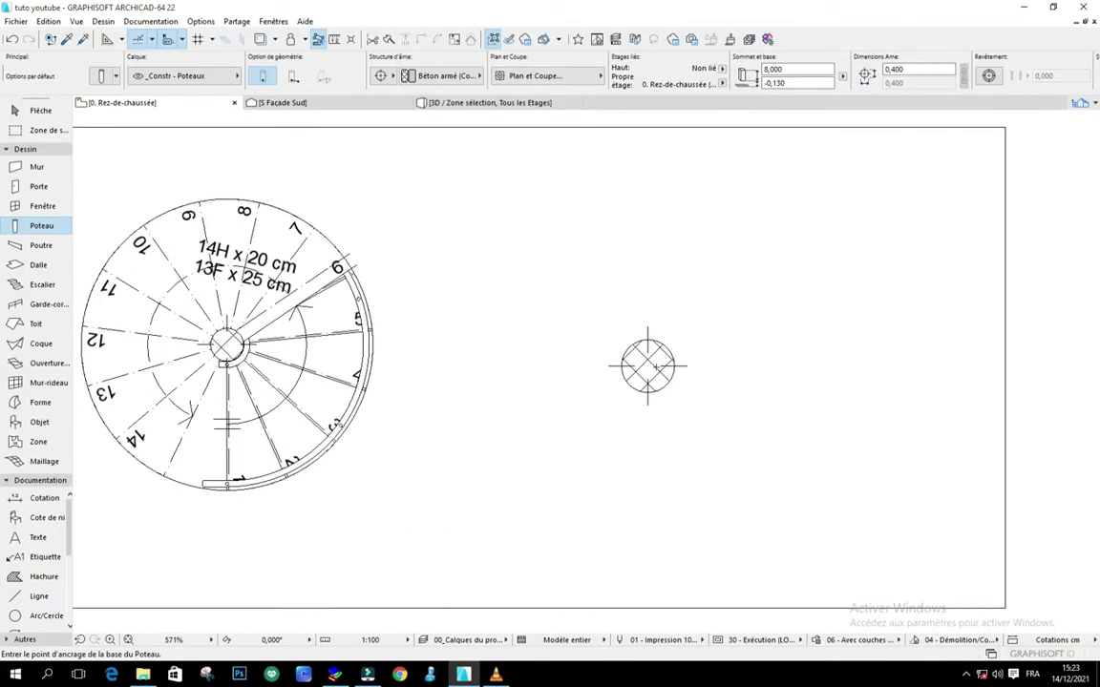
scroll(671, 297, down, 3)
scroll(666, 322, up, 4)
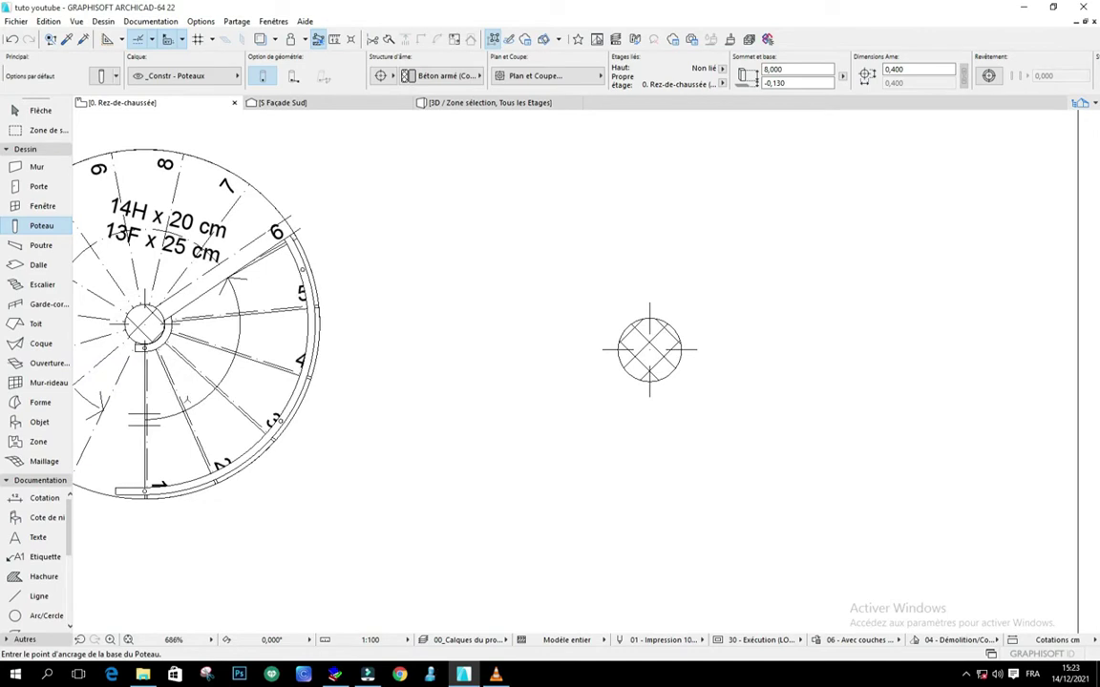
Step: Draw a full circle of radius 1.2 m centred on the new column
click(28, 616)
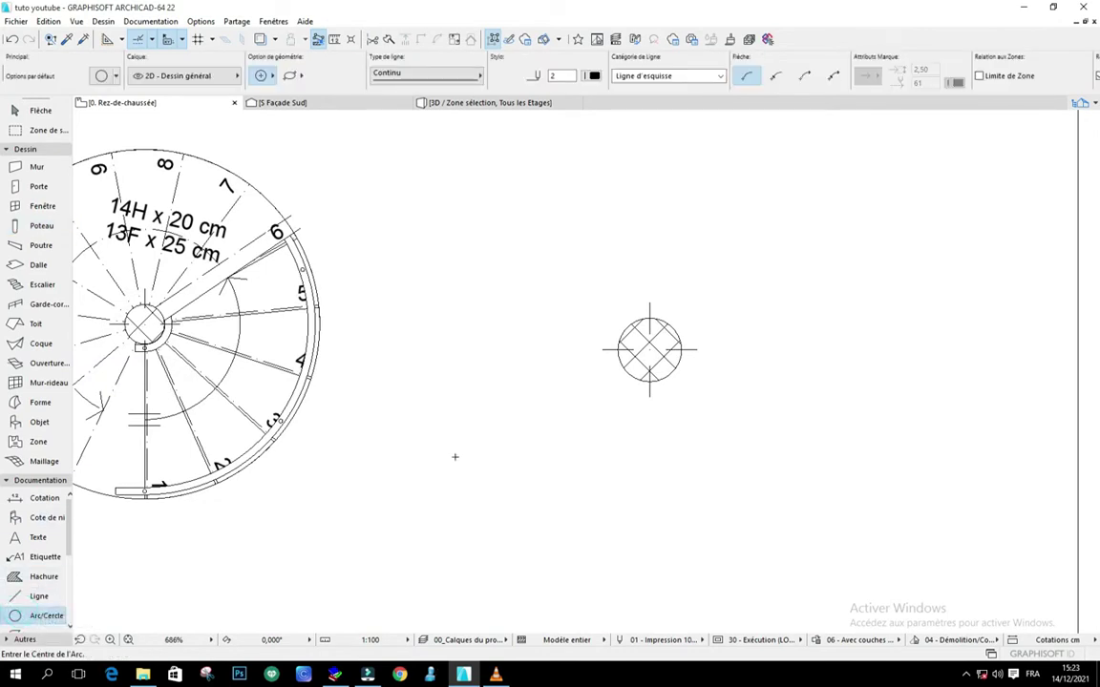
scroll(632, 290, up, 3)
scroll(630, 330, down, 3)
scroll(611, 362, up, 3)
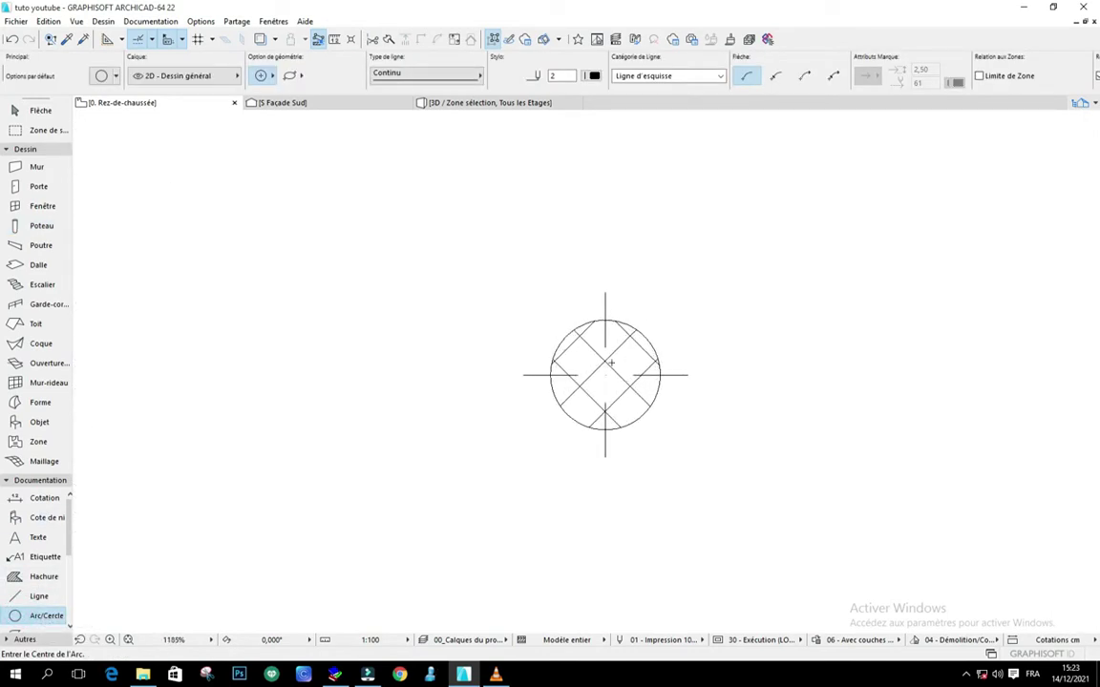
scroll(614, 384, up, 2)
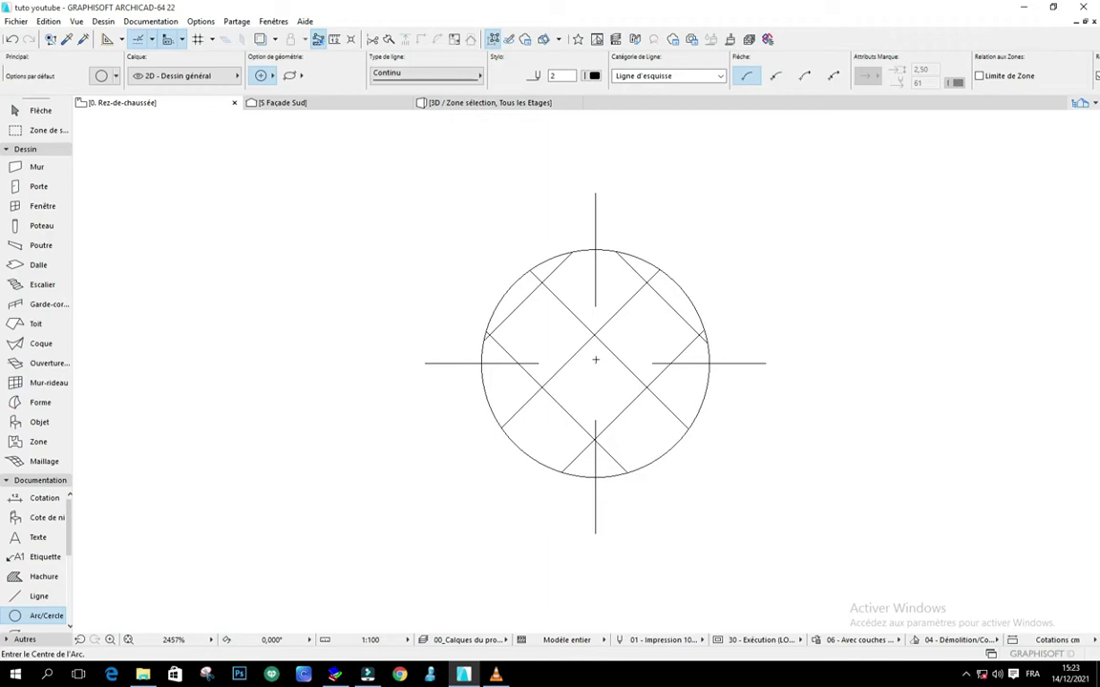
scroll(597, 362, down, 4)
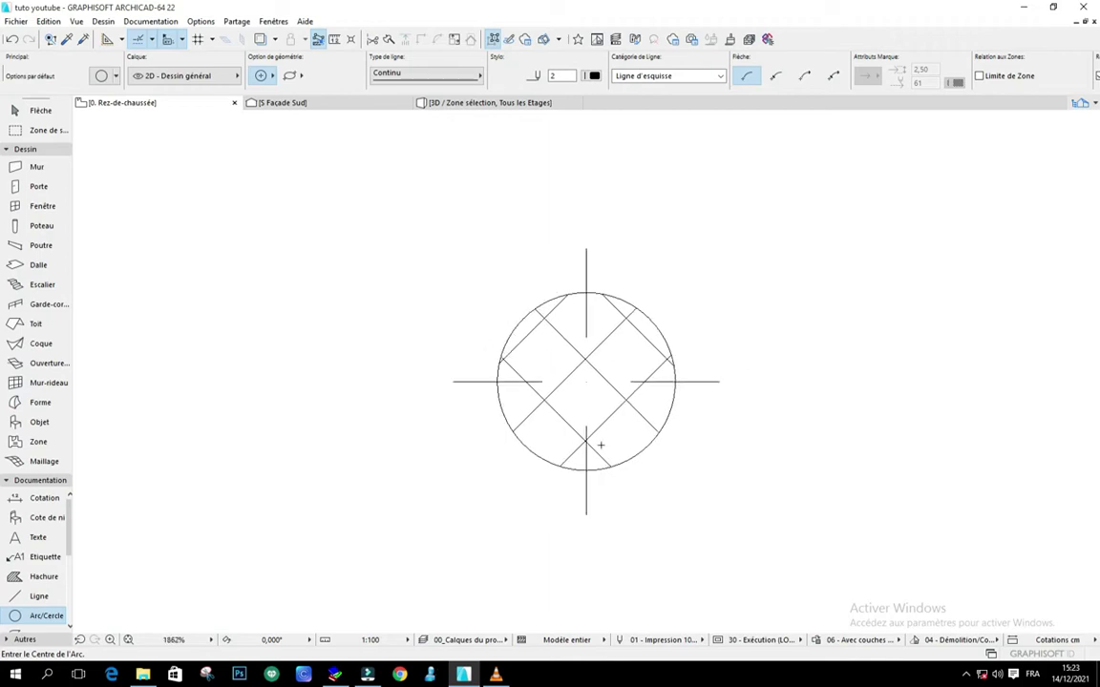
scroll(590, 409, up, 2)
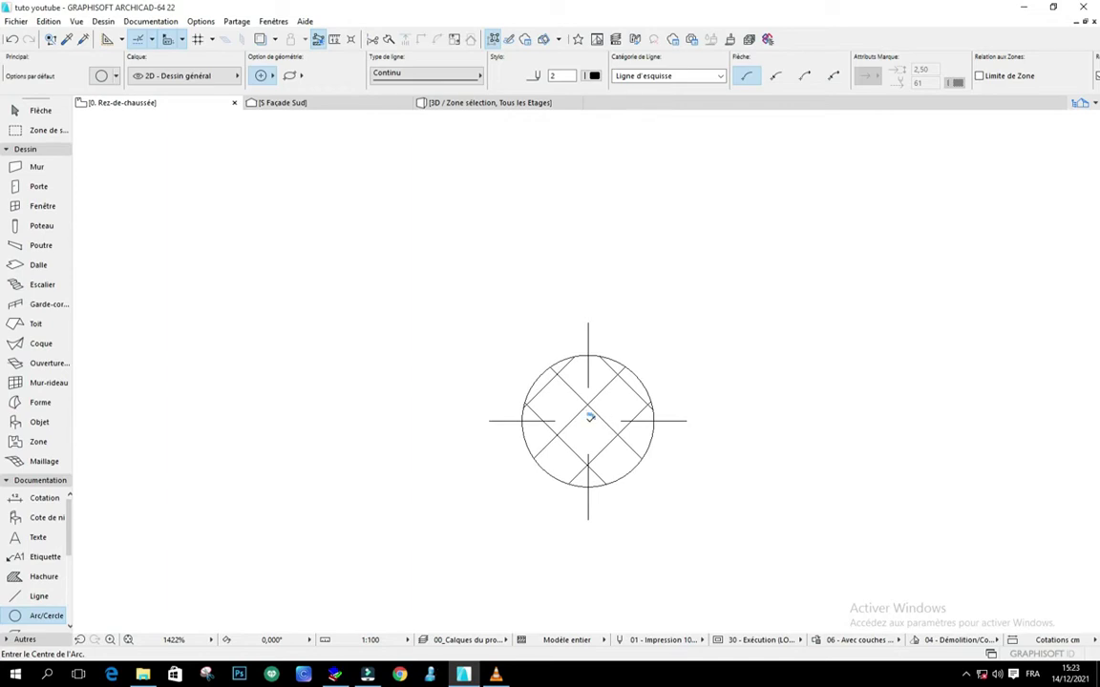
click(588, 420)
scroll(583, 414, down, 4)
scroll(594, 385, up, 3)
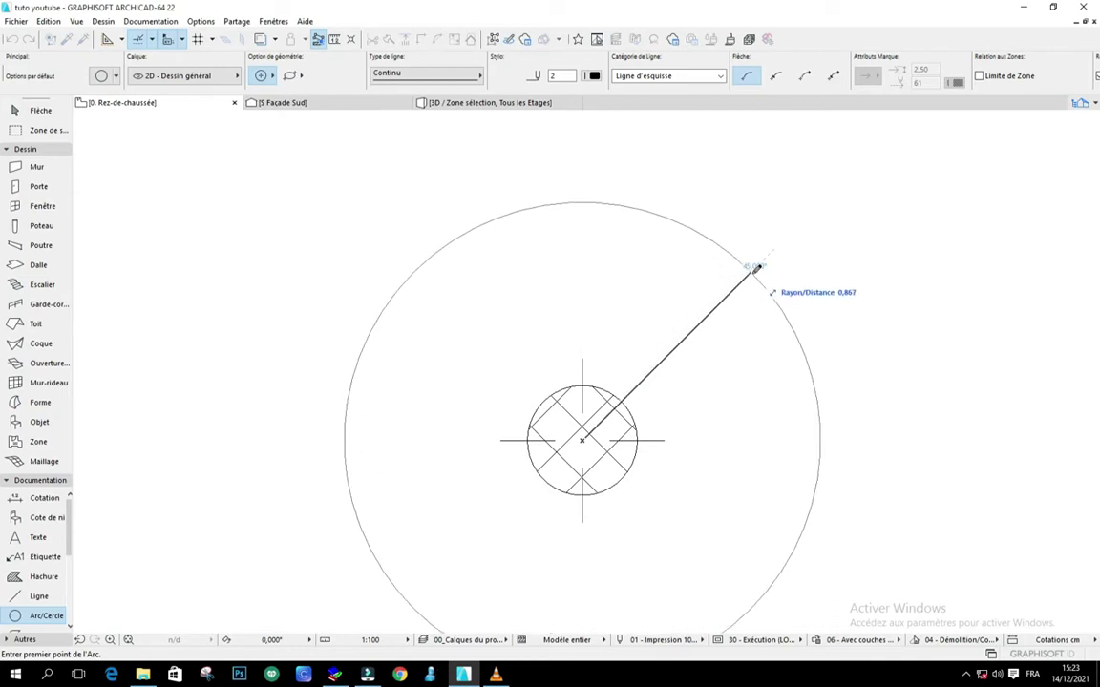
text(1,2)
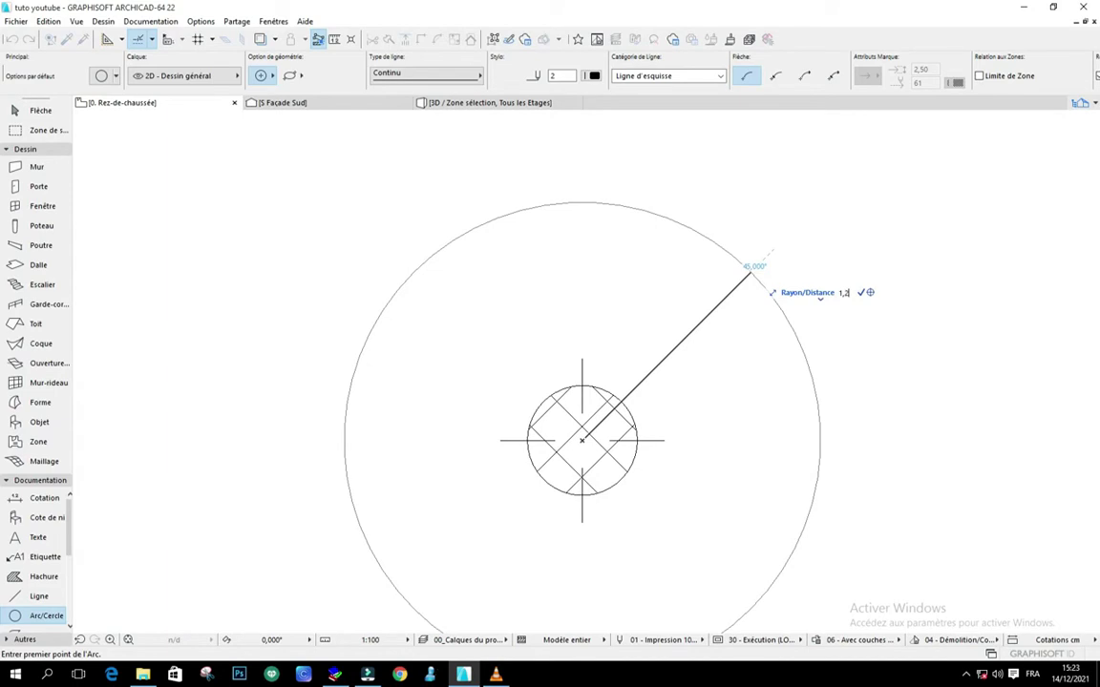
key(Return)
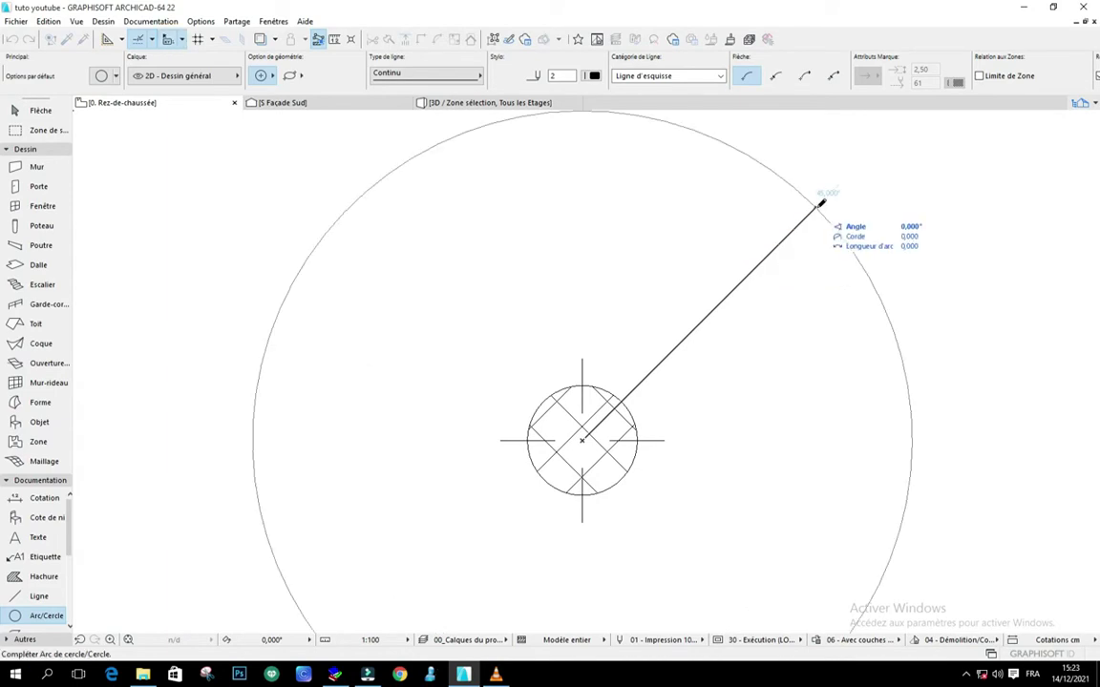
click(819, 202)
scroll(689, 270, down, 3)
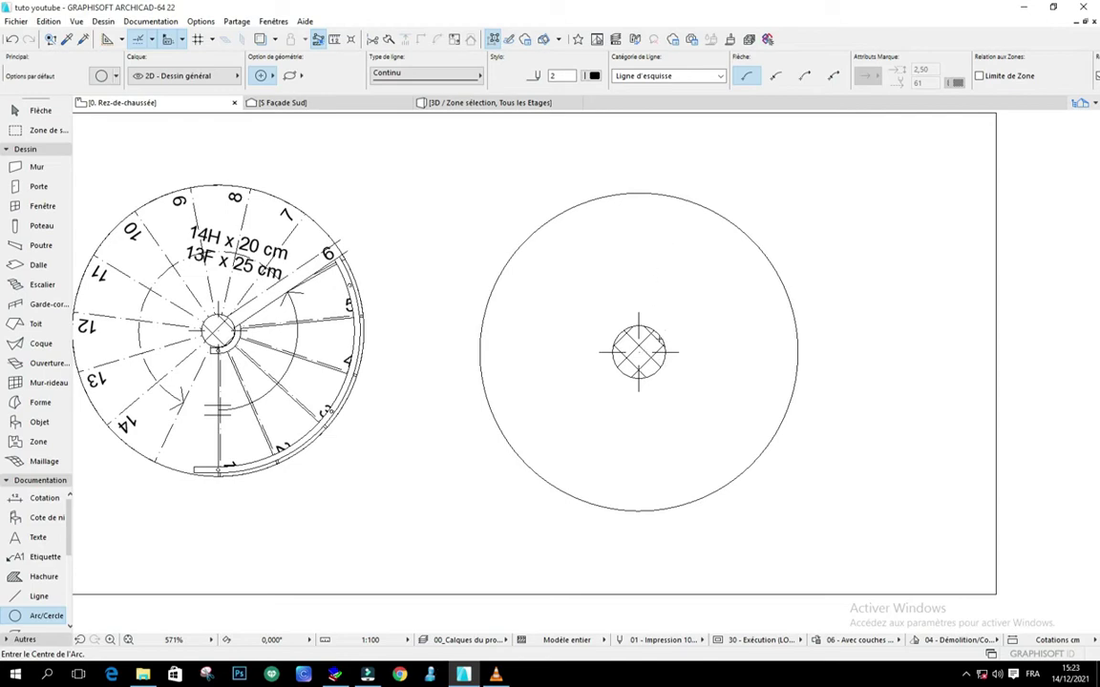
Step: Draw a 1.2 m line at 45° from the column's centre to the outer circle
scroll(620, 247, up, 1)
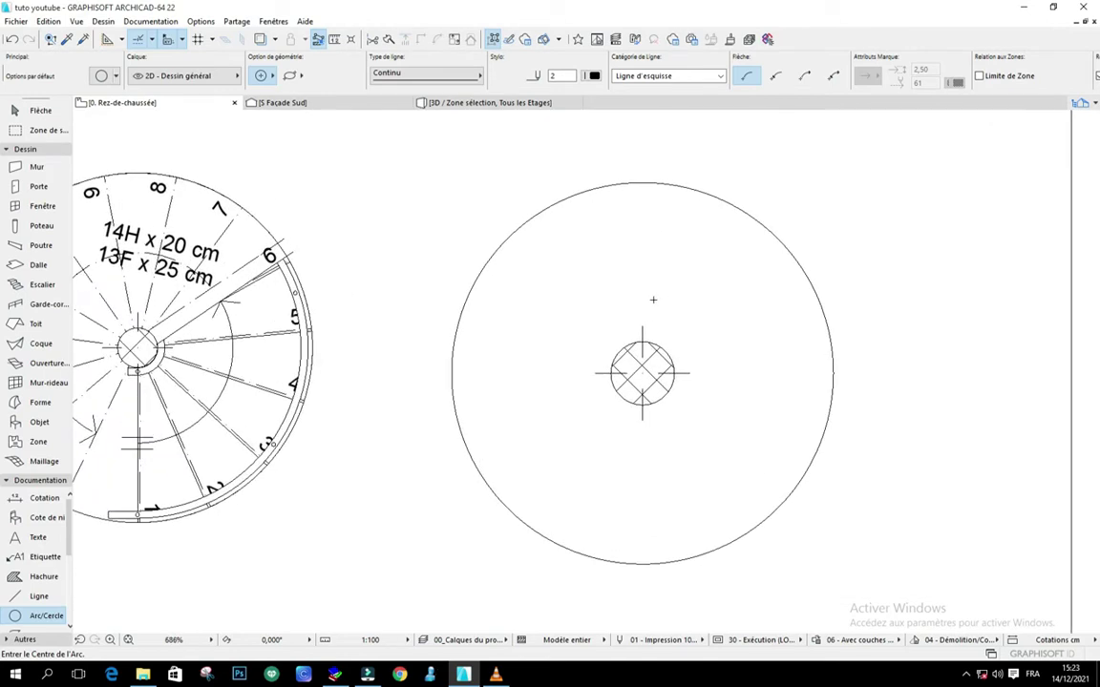
scroll(656, 361, up, 1)
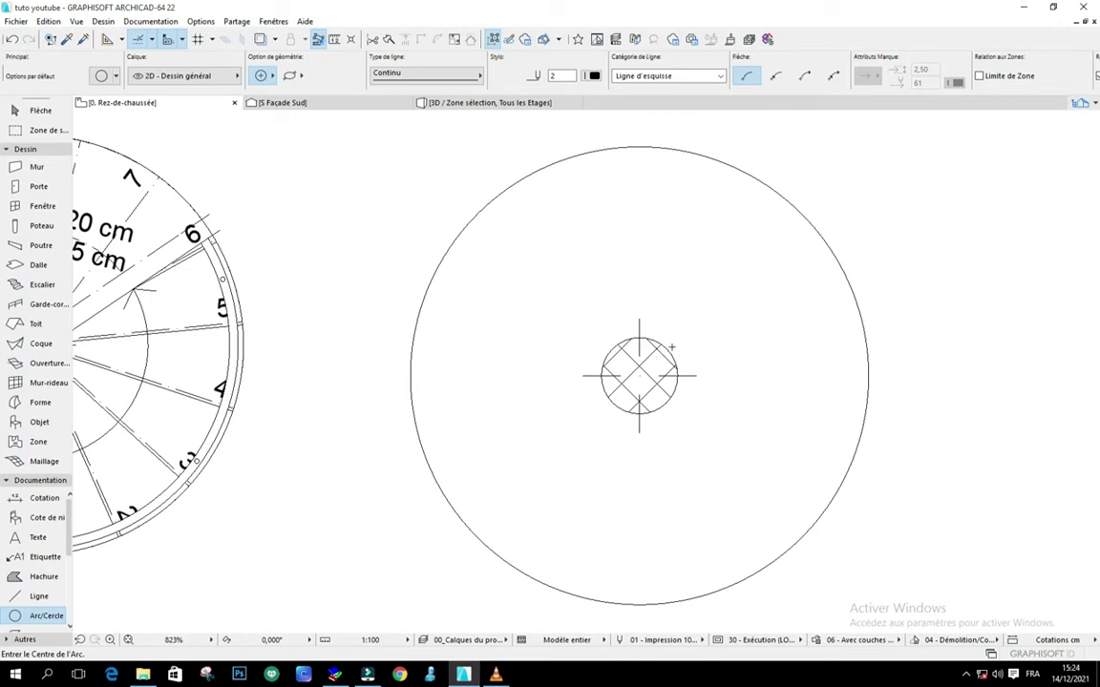
click(21, 594)
scroll(659, 296, up, 2)
scroll(630, 433, up, 2)
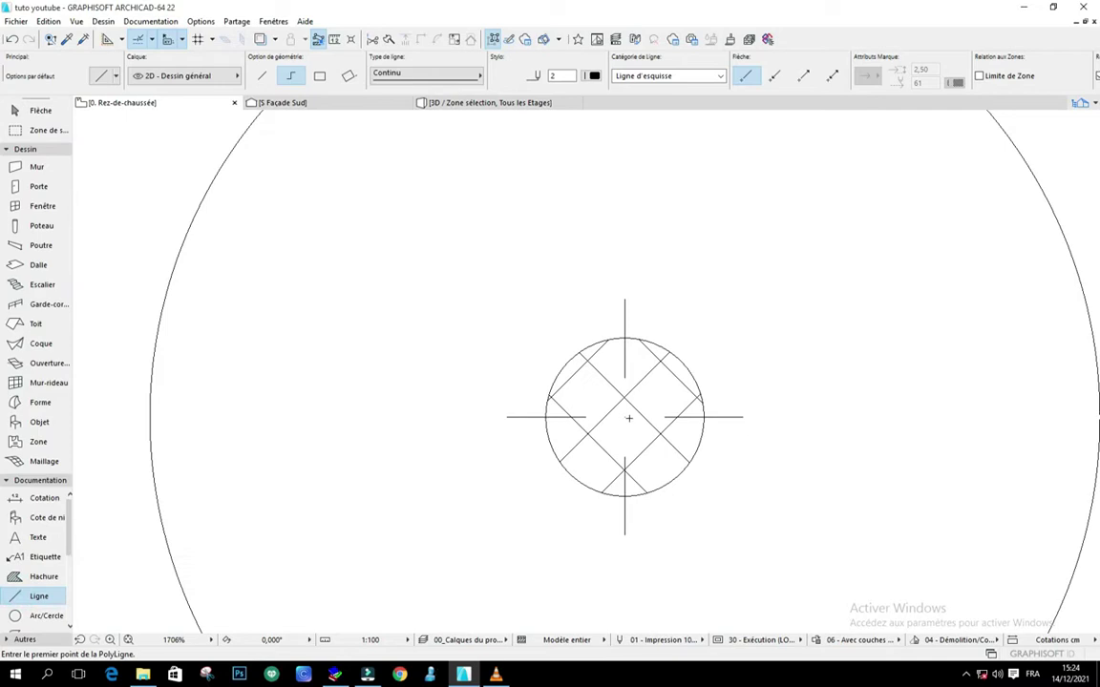
click(627, 416)
scroll(821, 238, up, 2)
scroll(709, 341, down, 6)
scroll(781, 270, up, 4)
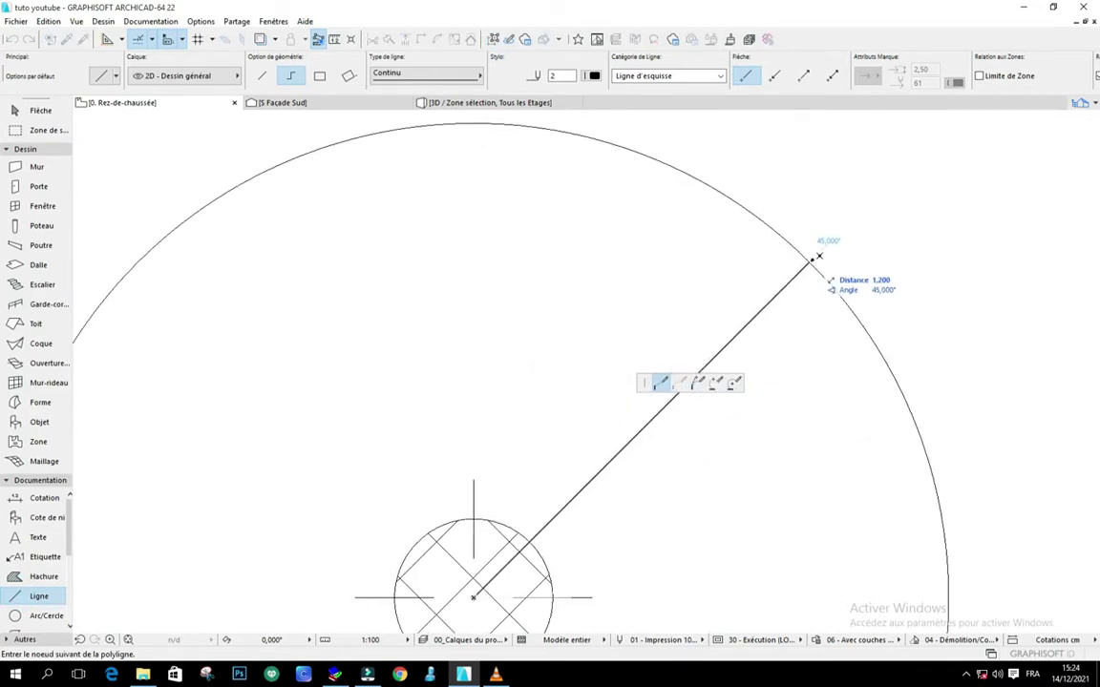
double_click(812, 258)
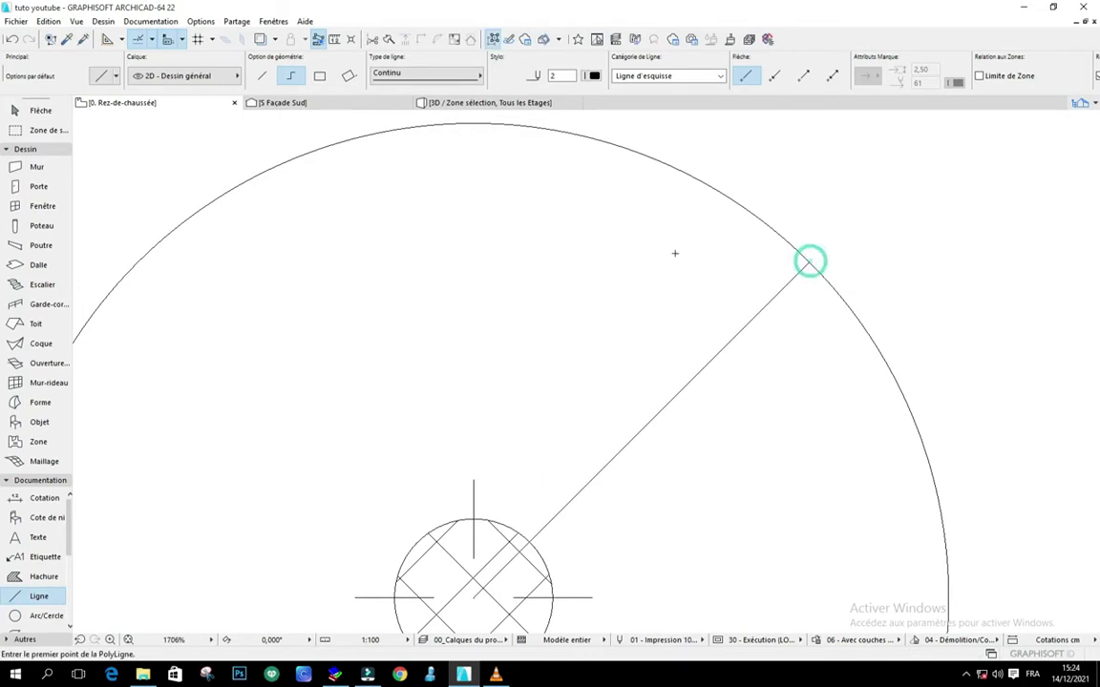
Step: Draw a 0.5 m vertical line upward from the top quadrant point of the column's outline
scroll(669, 267, down, 4)
scroll(658, 315, up, 2)
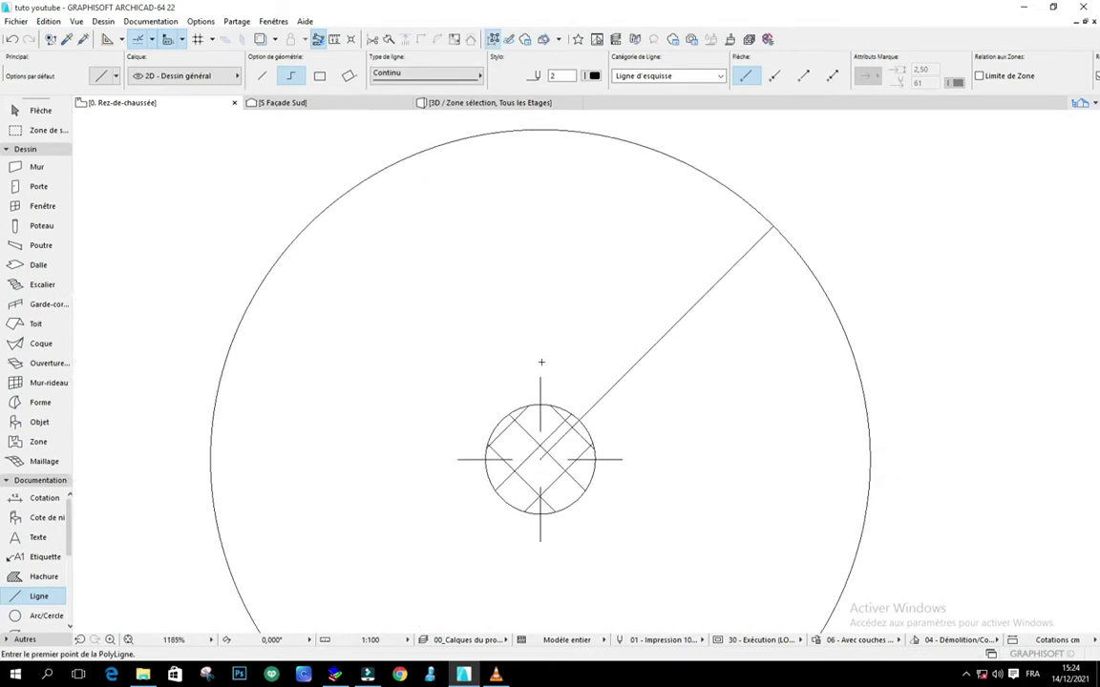
click(17, 616)
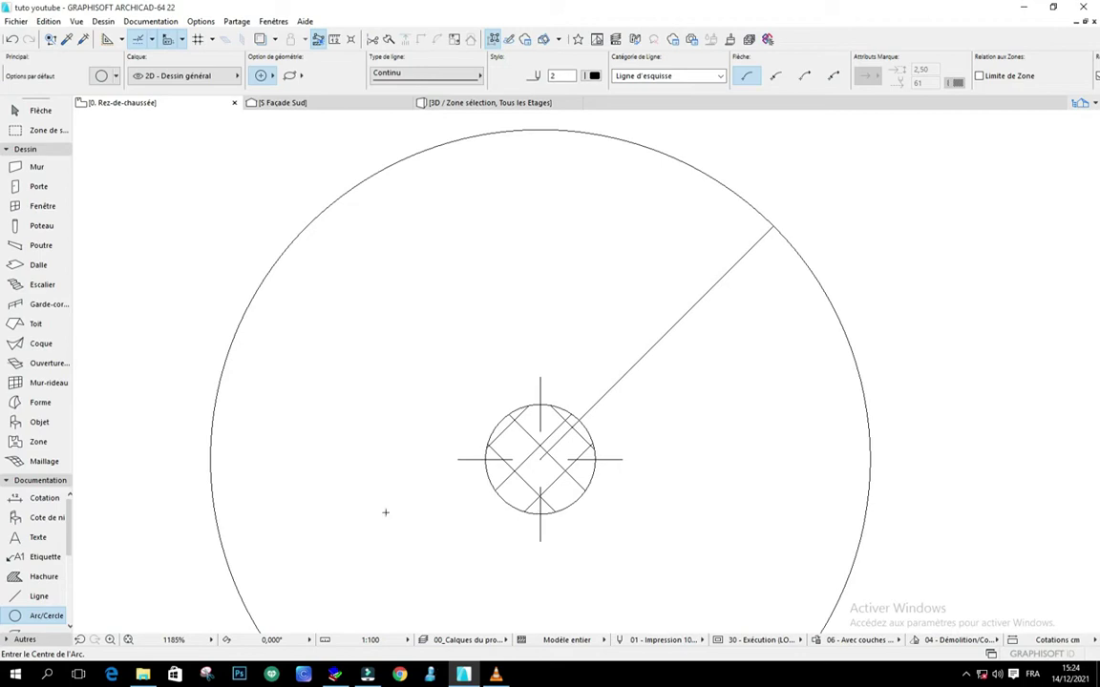
click(38, 596)
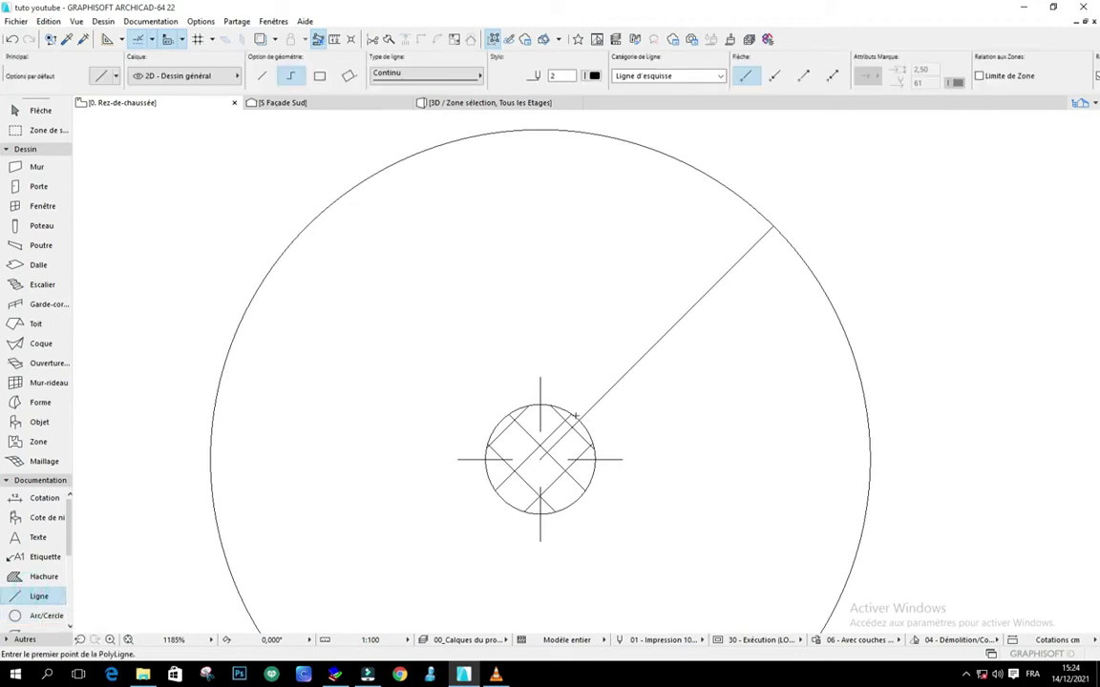
click(541, 405)
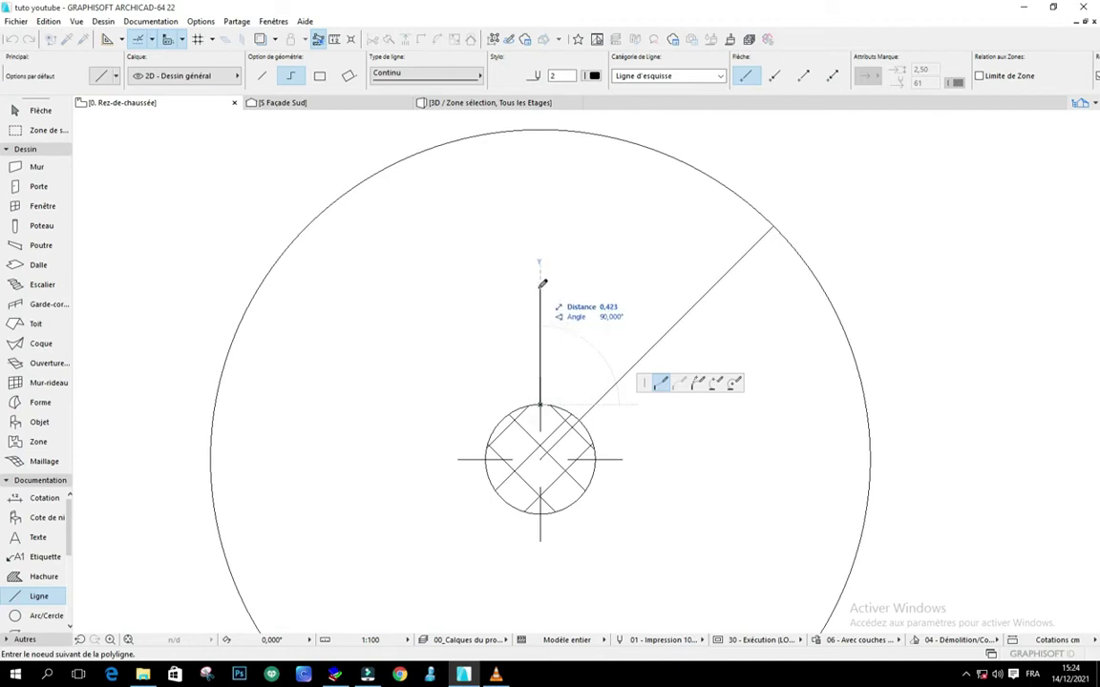
key(Tab)
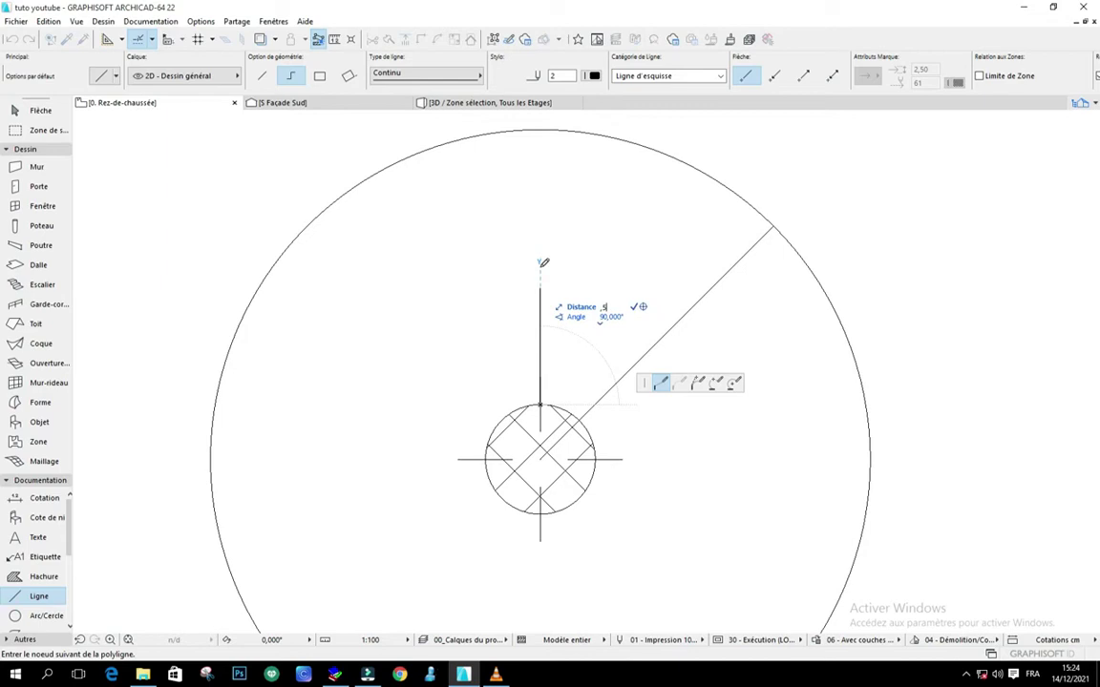
key(Return)
double_click(540, 267)
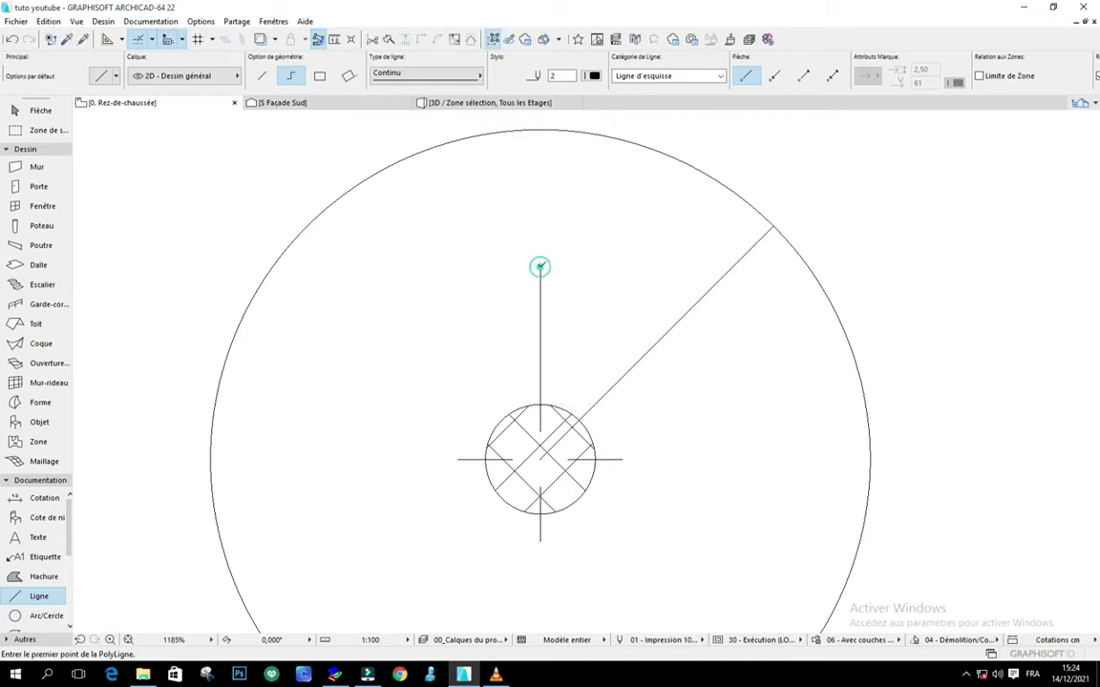
Step: Draw a full circle centred on the column and passing through the upper end of the vertical line
click(38, 615)
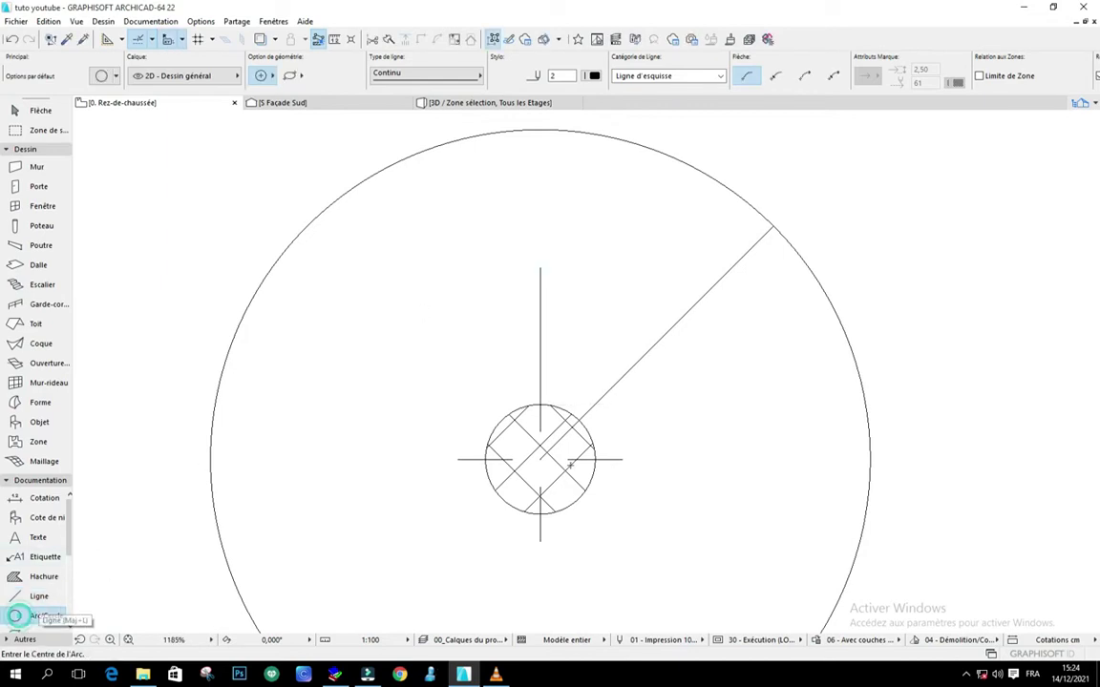
click(540, 459)
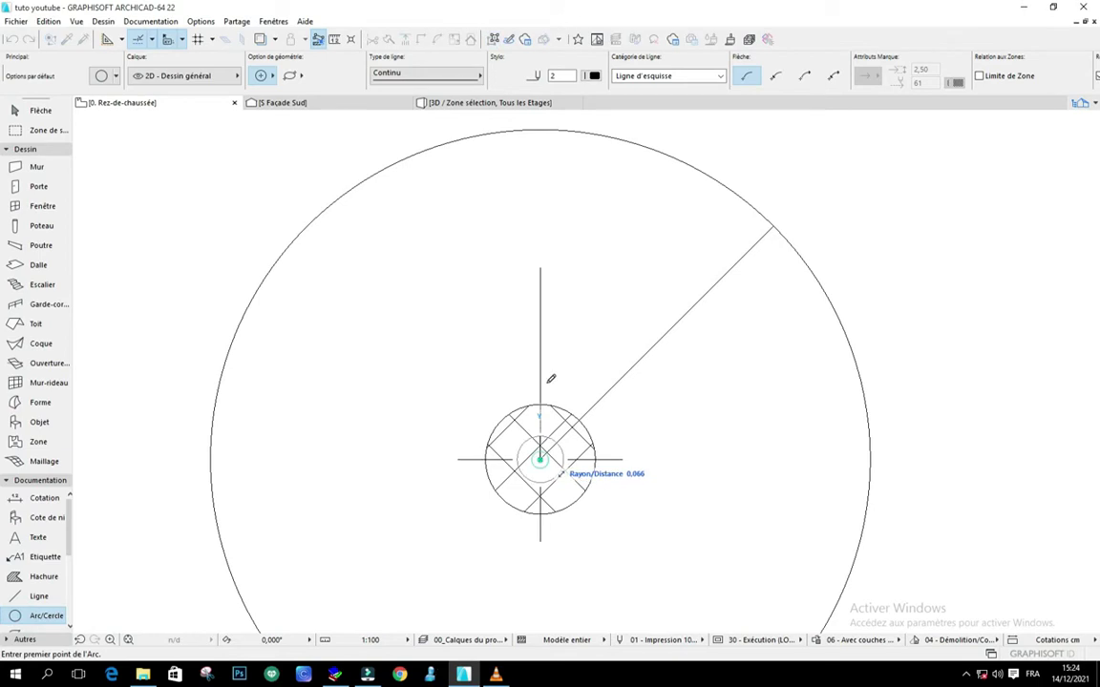
click(540, 266)
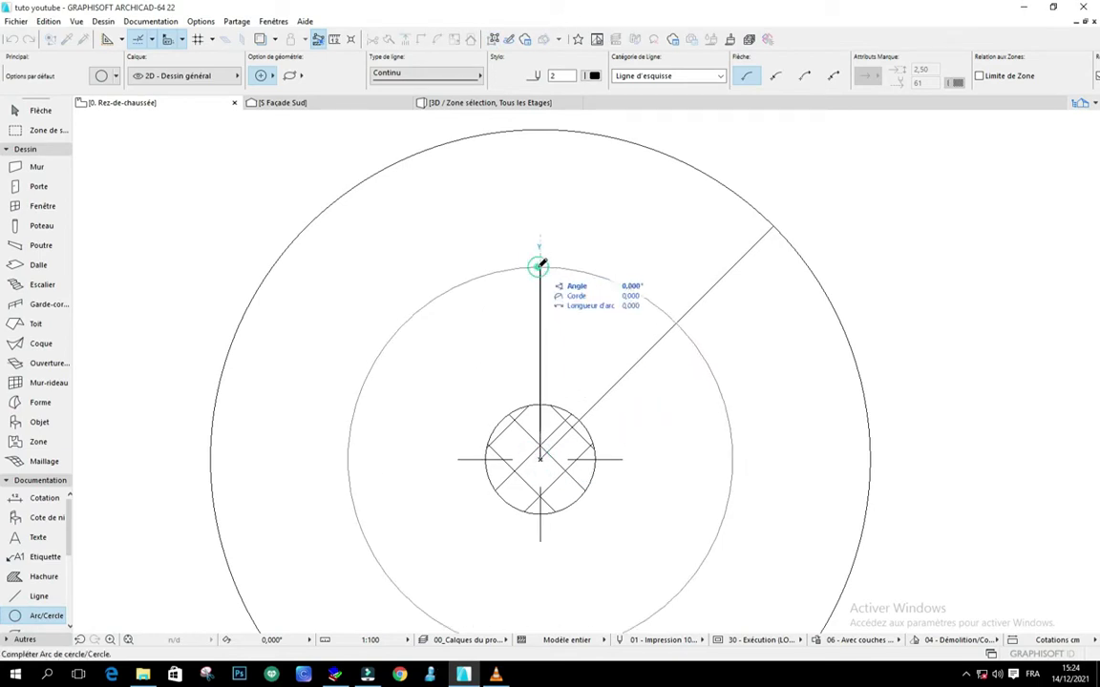
click(541, 265)
scroll(551, 309, down, 2)
scroll(547, 351, up, 2)
Step: Delete the vertical construction line between the column and the middle circle
shift+click(541, 366)
key(Escape)
scroll(597, 277, down, 2)
scroll(629, 268, up, 2)
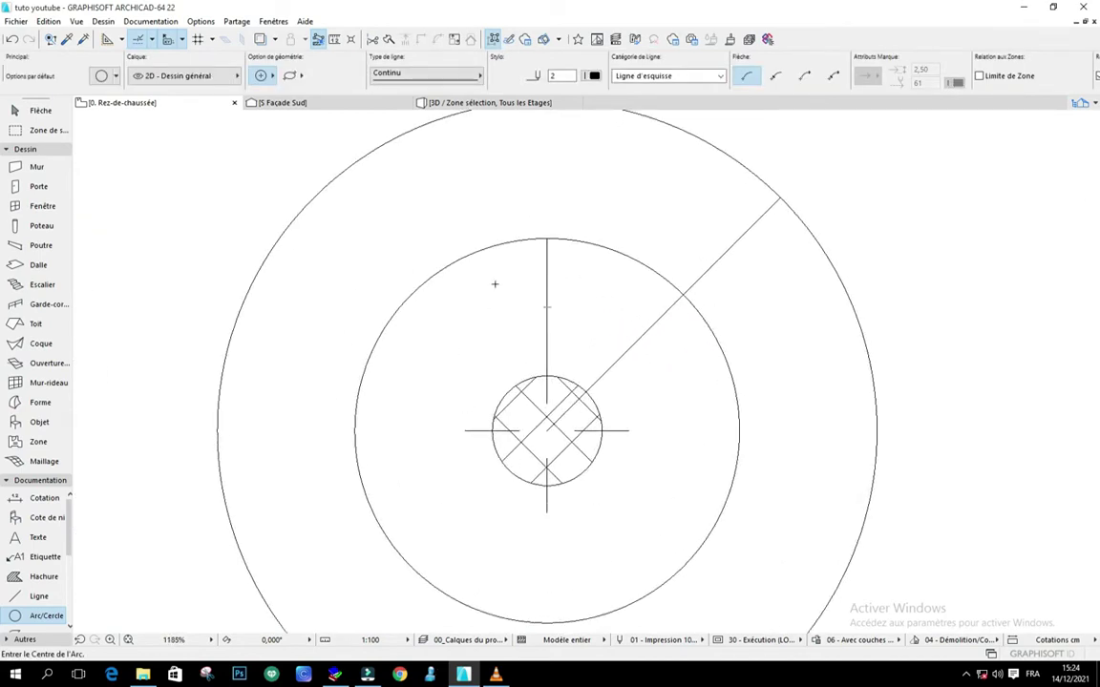
scroll(400, 306, down, 1)
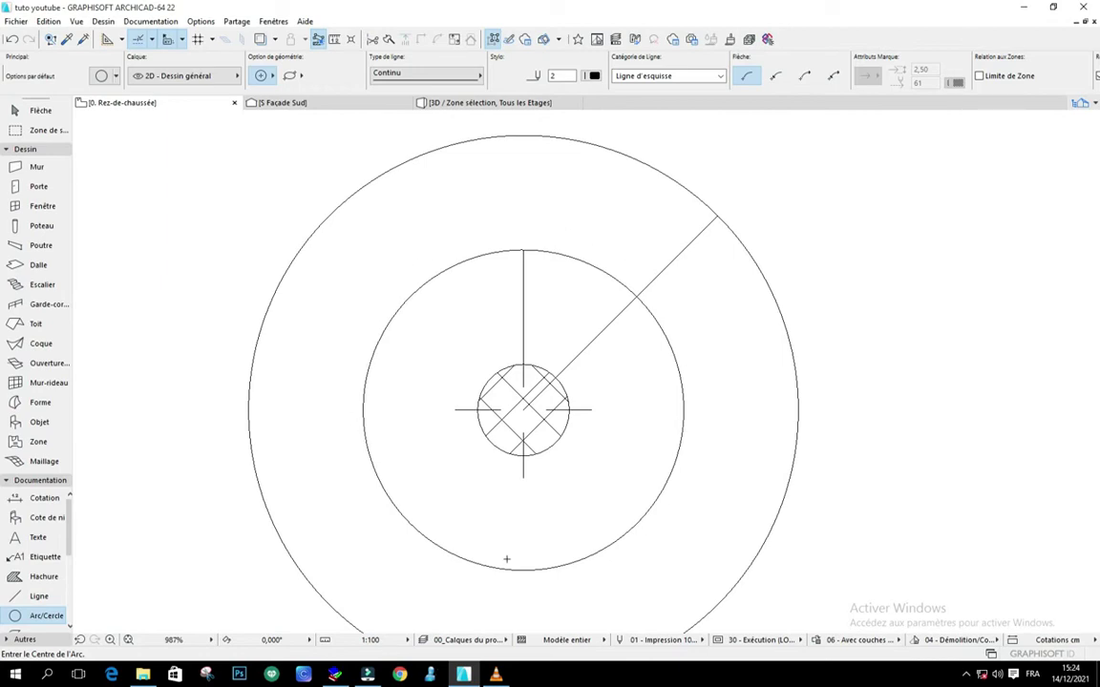
scroll(637, 300, up, 1)
click(498, 297)
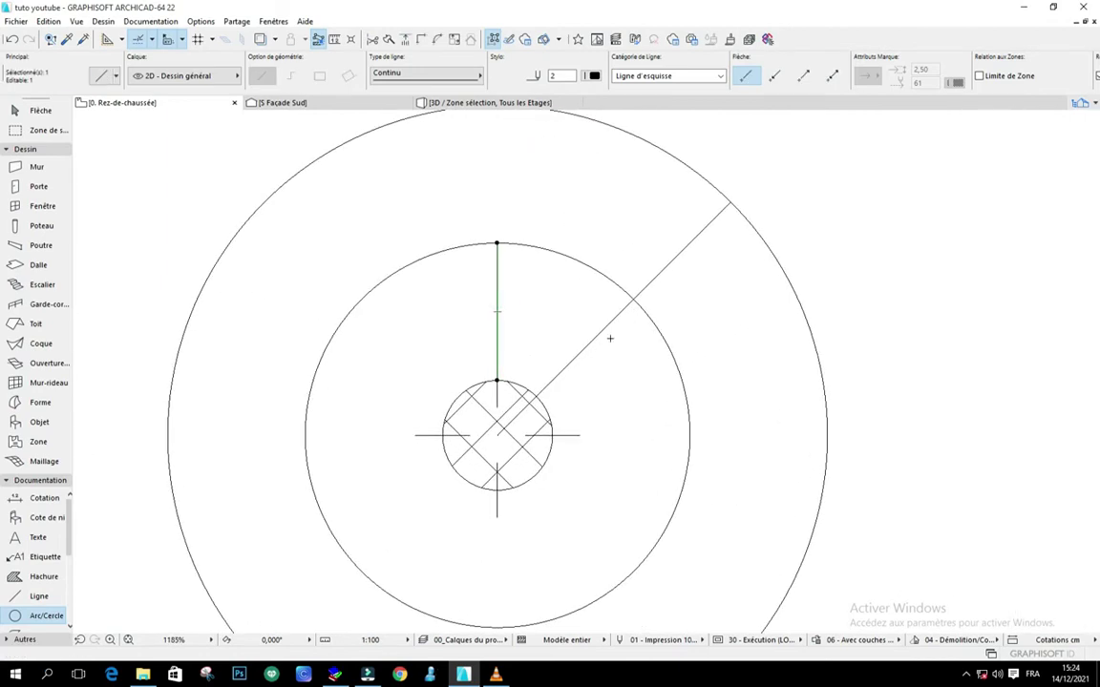
key(Delete)
scroll(567, 292, up, 2)
scroll(601, 277, down, 1)
shift+click(574, 290)
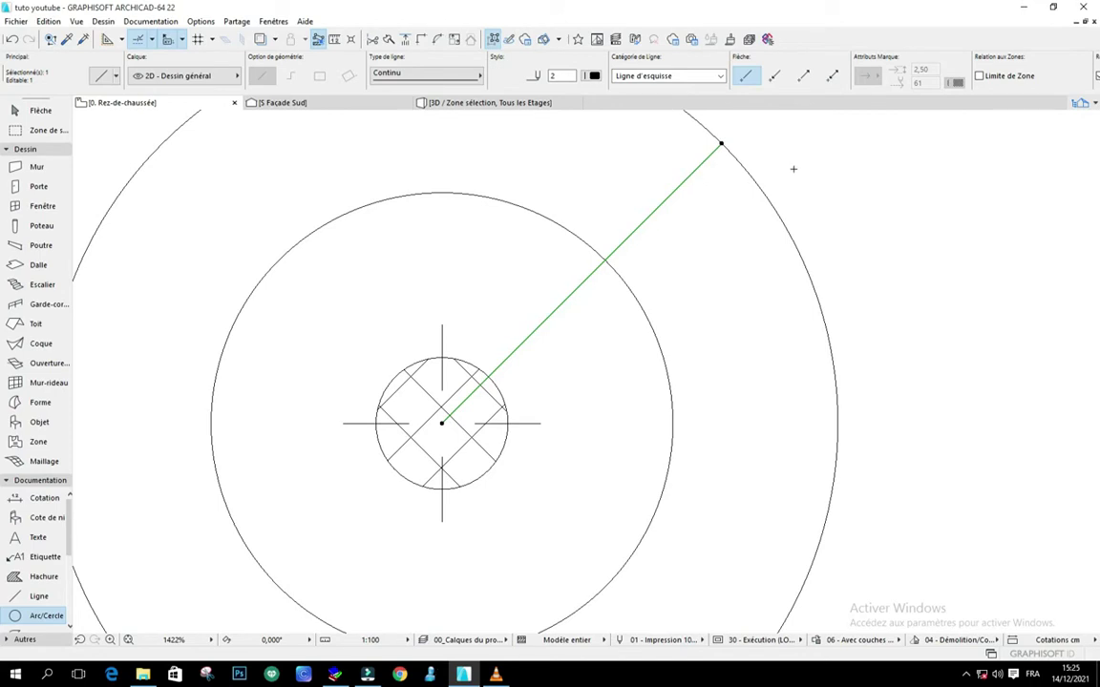
key(Escape)
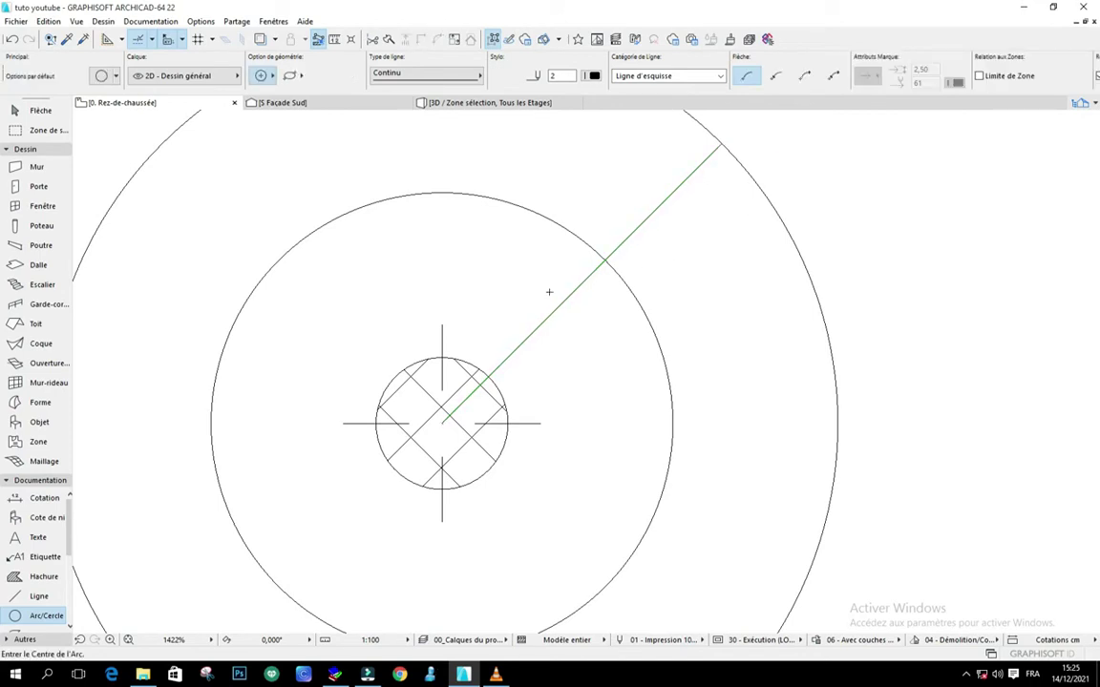
key(alt)
key(alt)
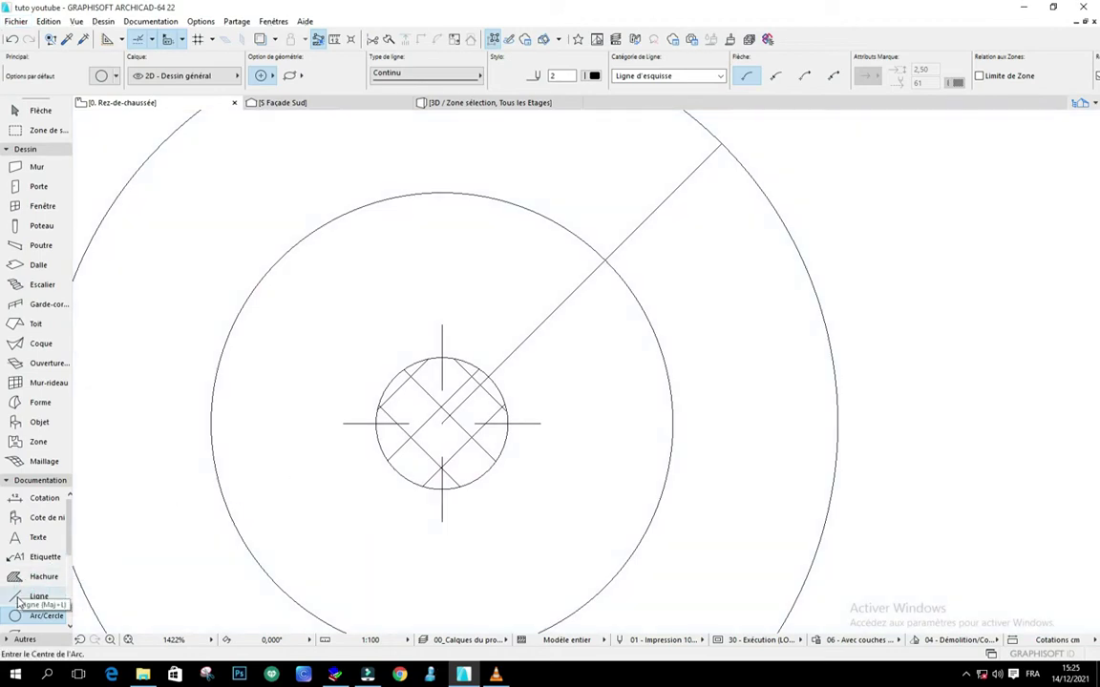
Step: Draw a 0.2 m line perpendicular to the 45° line, running down and right from its intersection with the middle circle
click(38, 596)
scroll(633, 286, up, 1)
scroll(633, 286, up, 3)
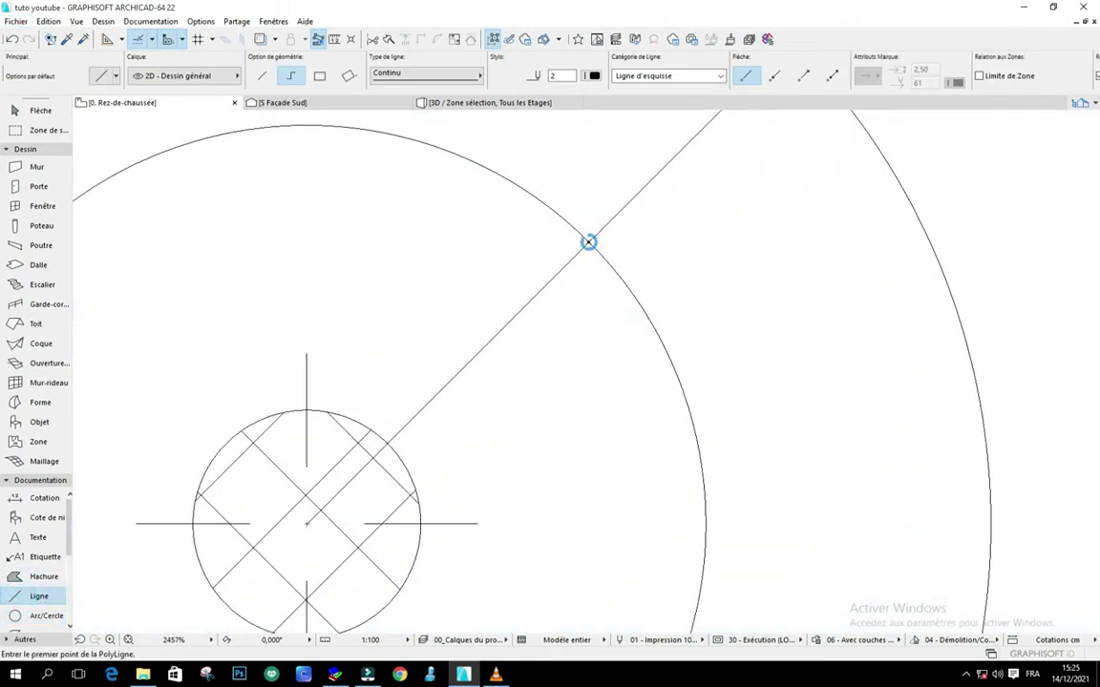
click(589, 241)
scroll(638, 253, down, 3)
scroll(649, 277, up, 4)
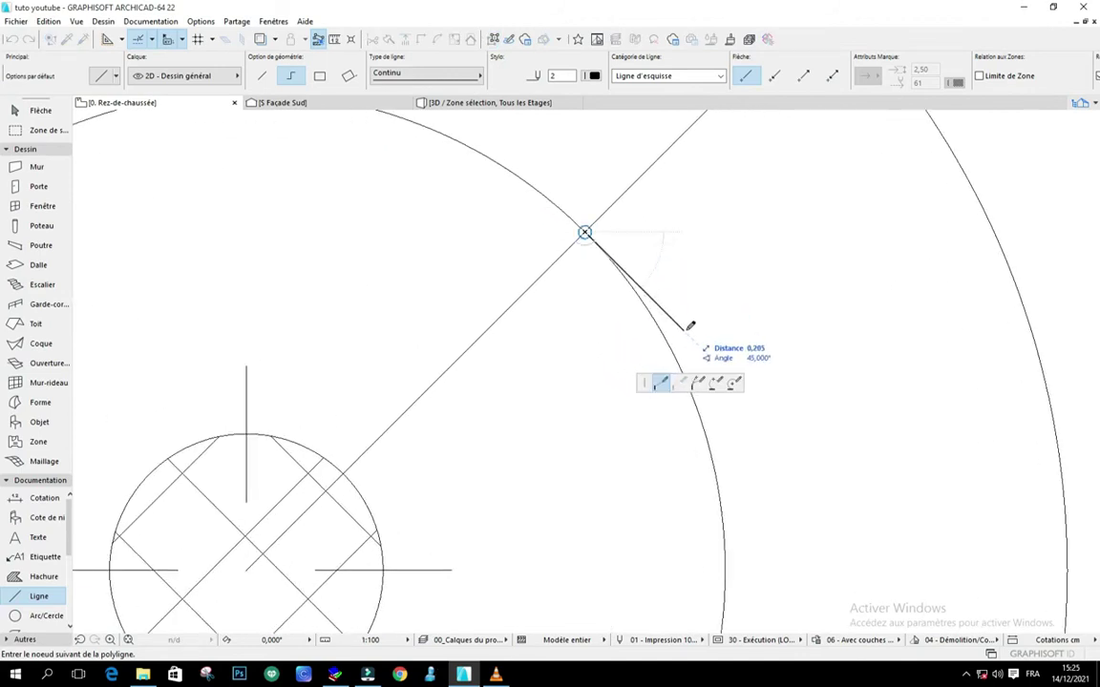
text(,)
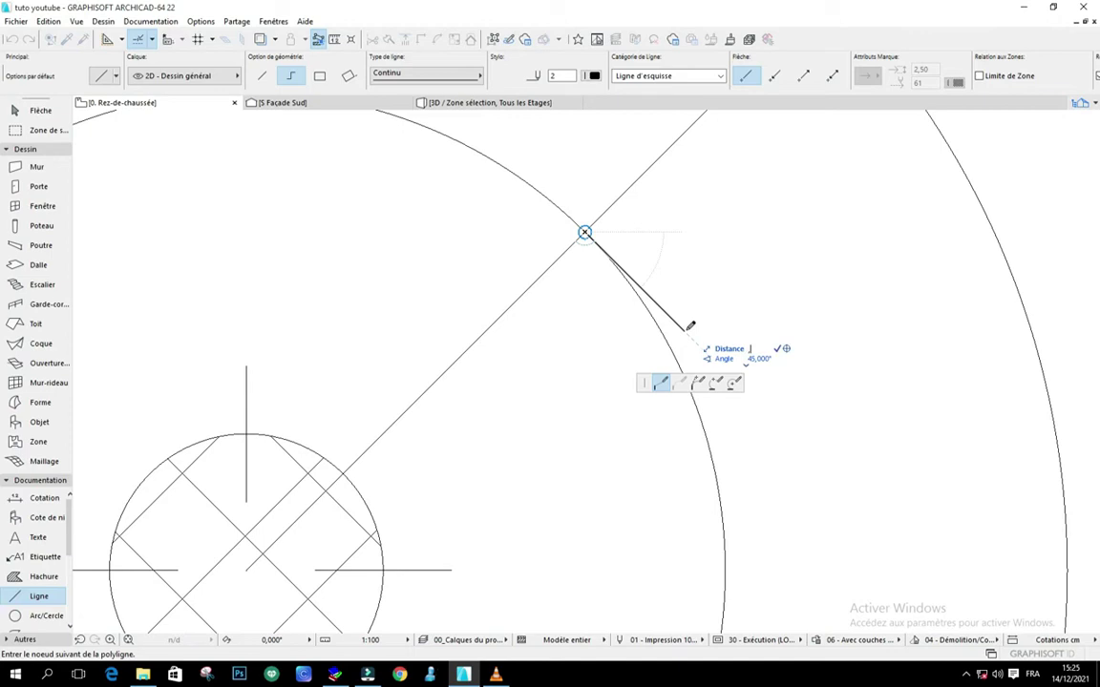
key(Return)
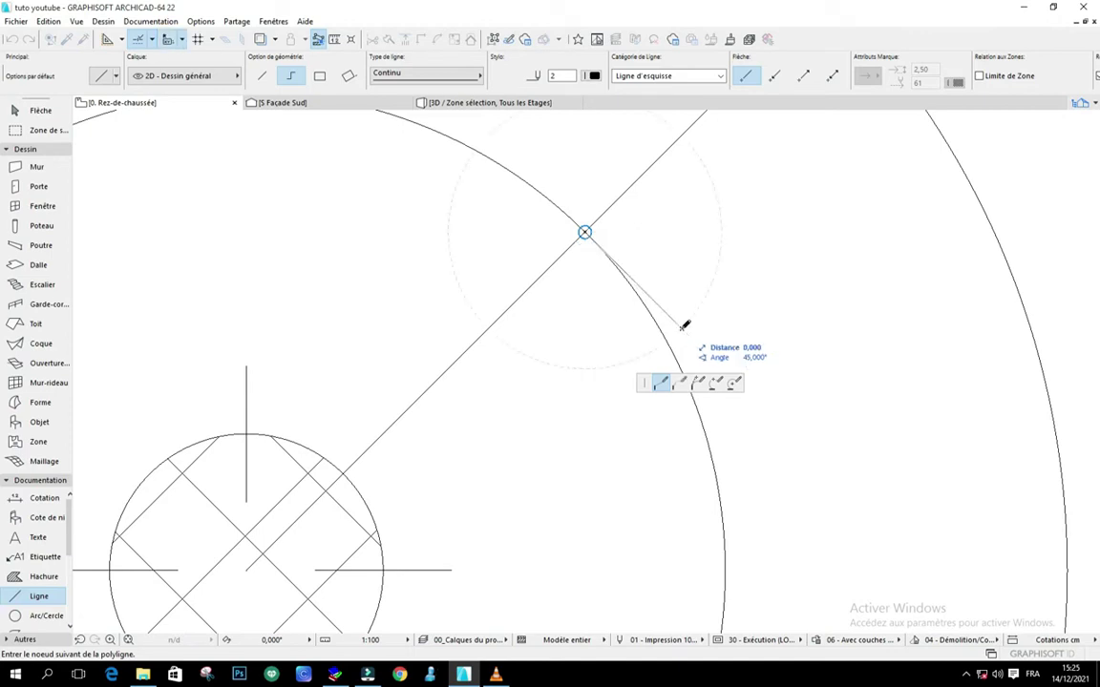
double_click(685, 325)
Step: Rotate the 0.2 m line about its start at the 45° line so that its free end lies on the middle circle
scroll(692, 326, up, 2)
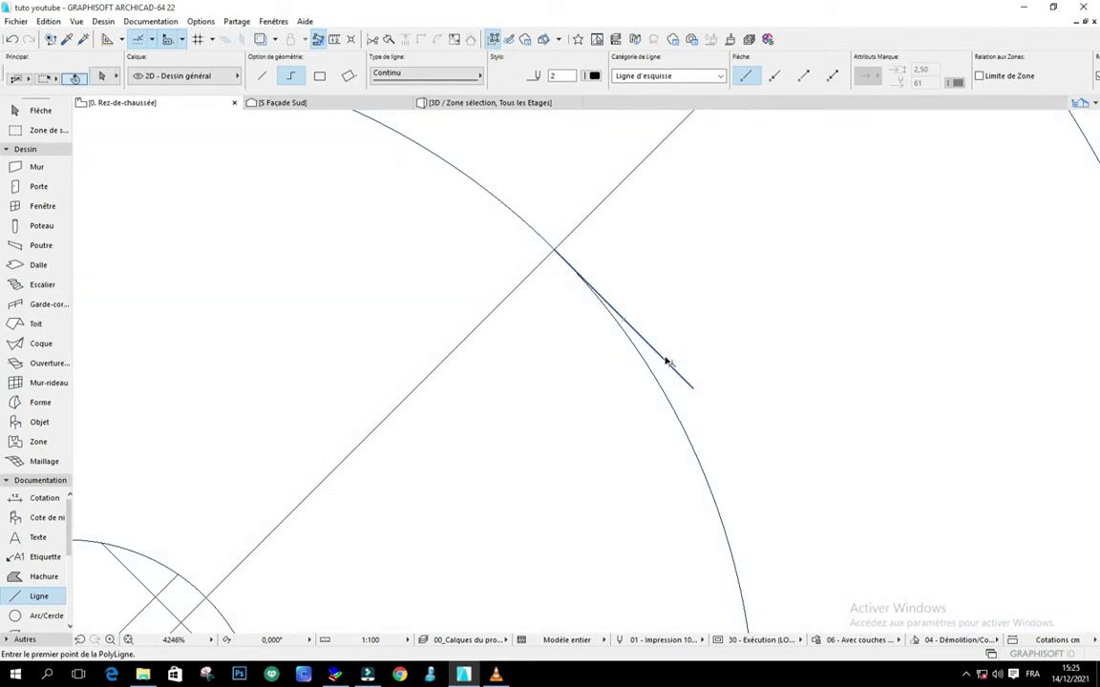
shift+click(666, 360)
scroll(592, 304, up, 3)
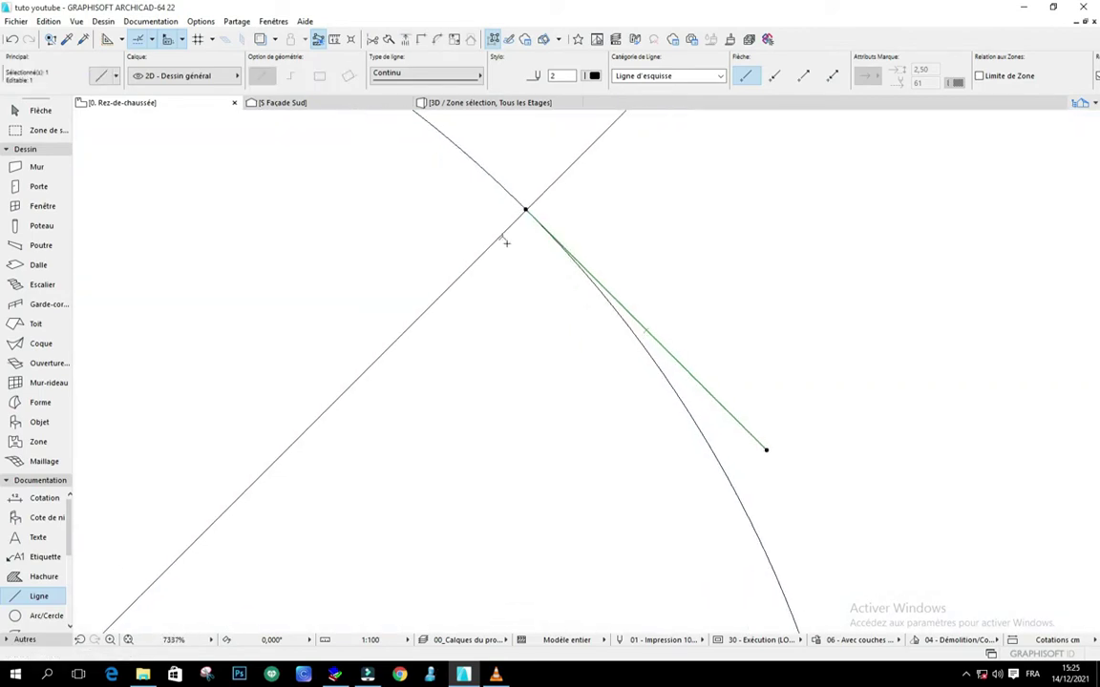
click(526, 209)
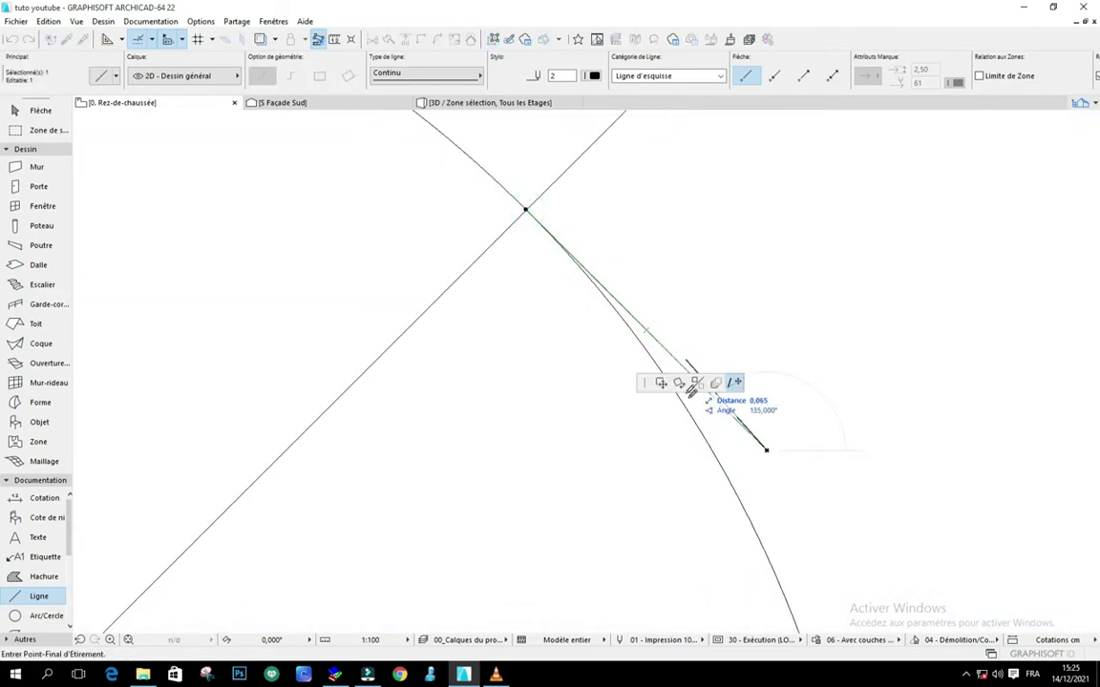
click(678, 383)
click(526, 209)
scroll(577, 198, down, 4)
scroll(669, 315, up, 2)
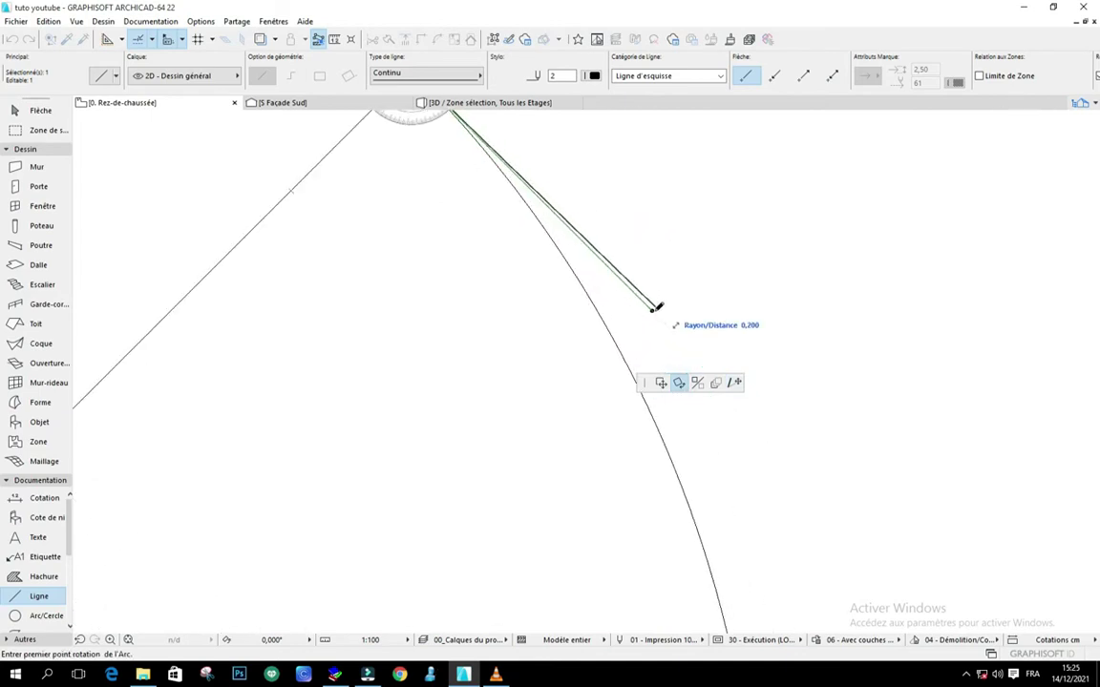
scroll(653, 301, up, 3)
click(652, 300)
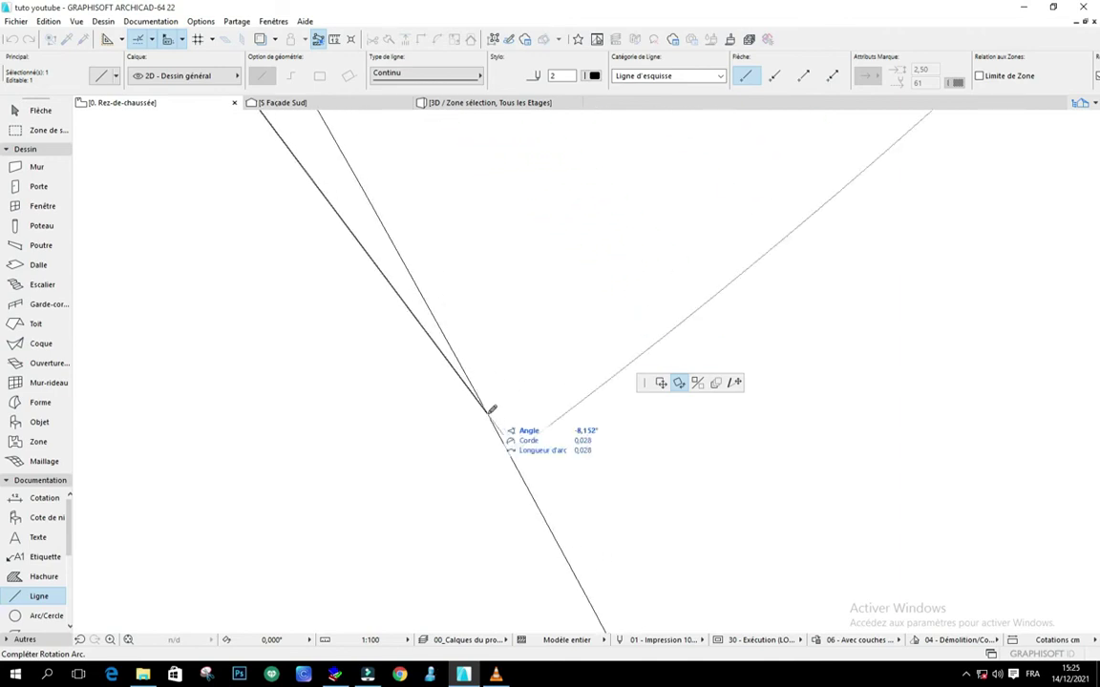
click(499, 448)
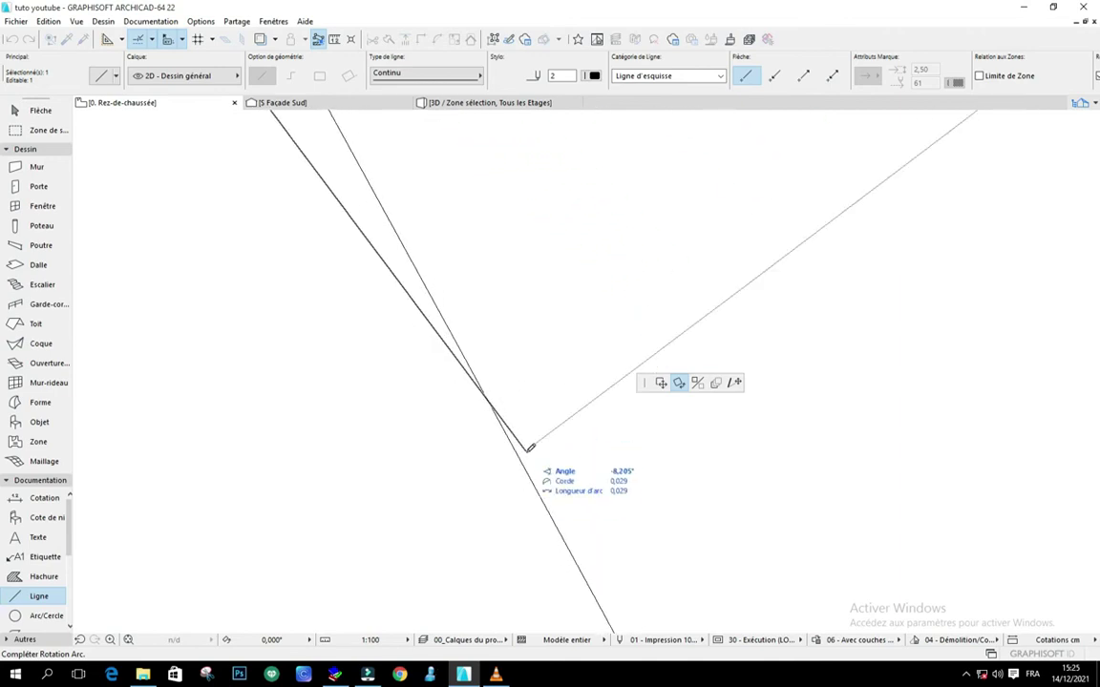
click(520, 451)
scroll(611, 420, down, 4)
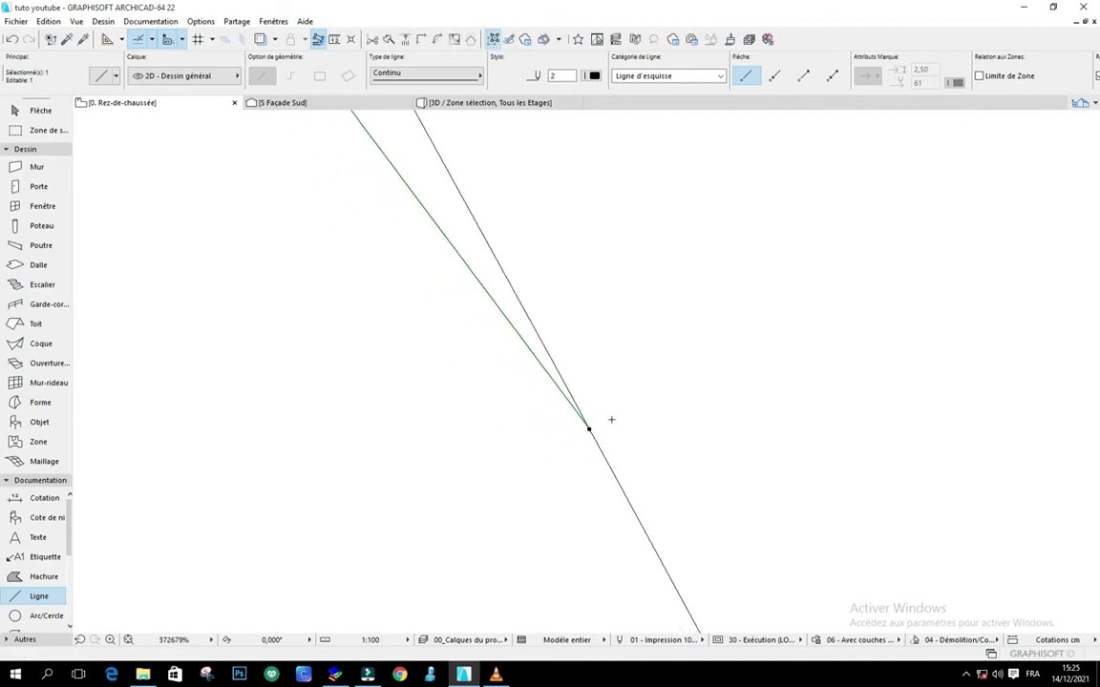
scroll(599, 428, down, 3)
click(650, 369)
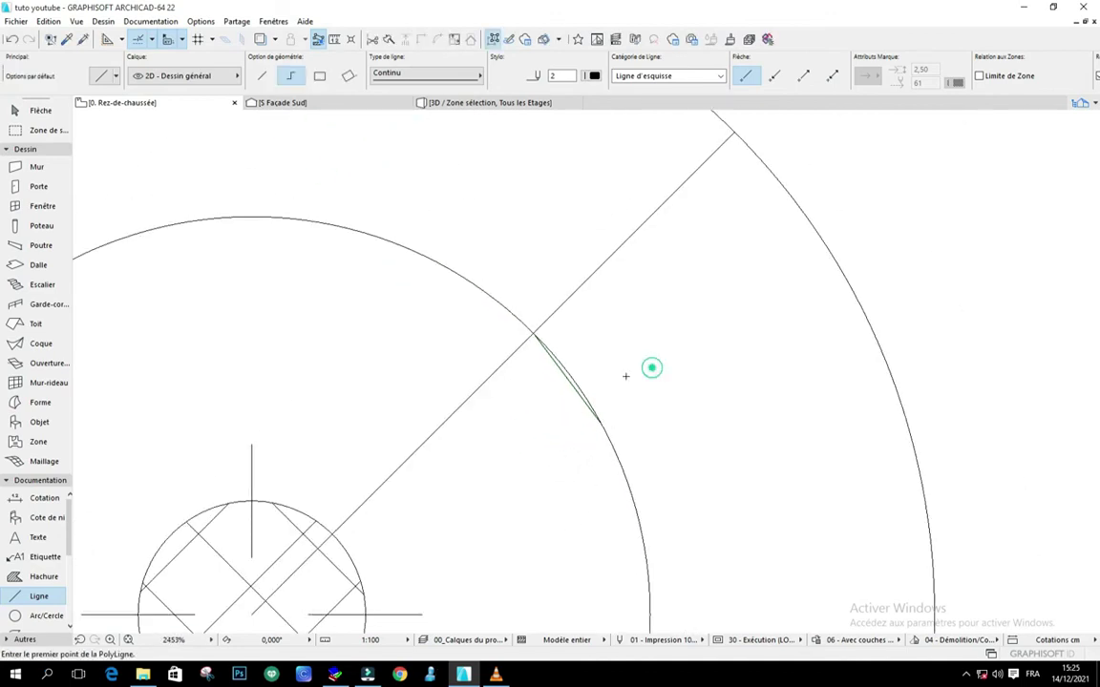
Step: Draw a line from the rotated line's end on the middle circle to the column's centre
scroll(615, 289, down, 5)
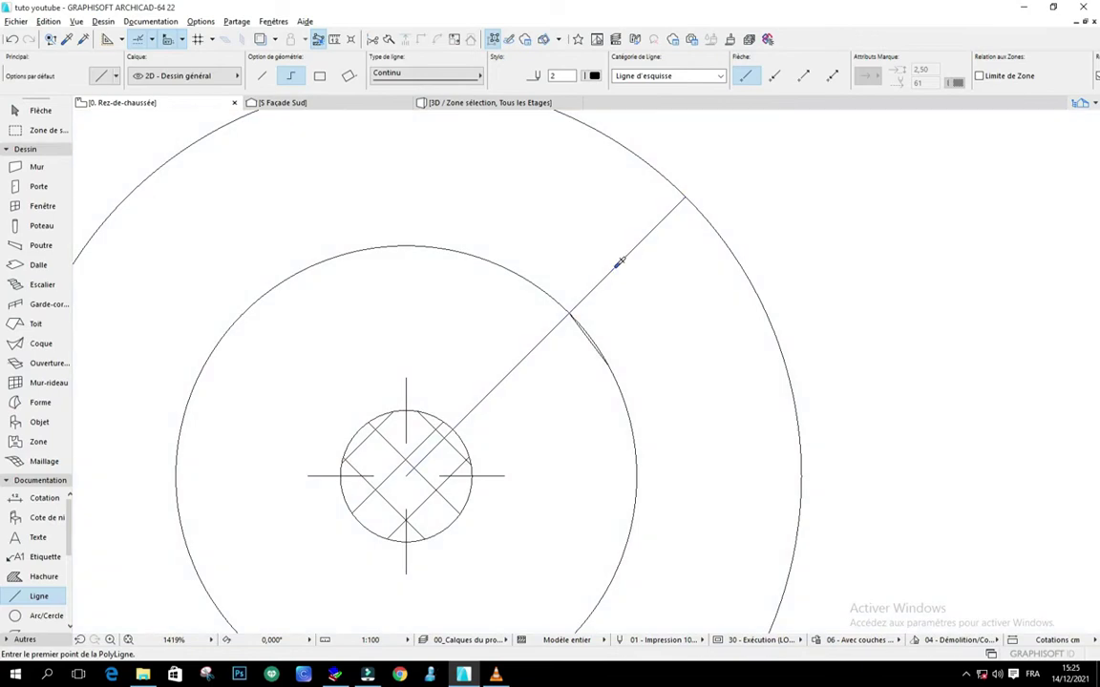
scroll(606, 368, up, 6)
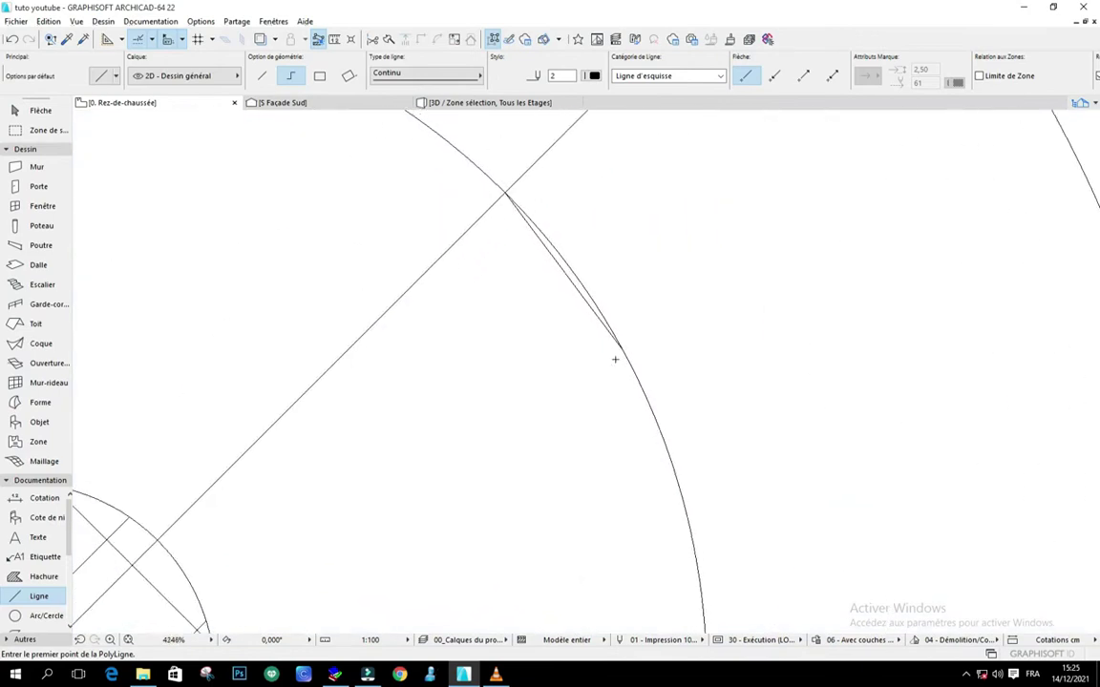
scroll(674, 279, up, 3)
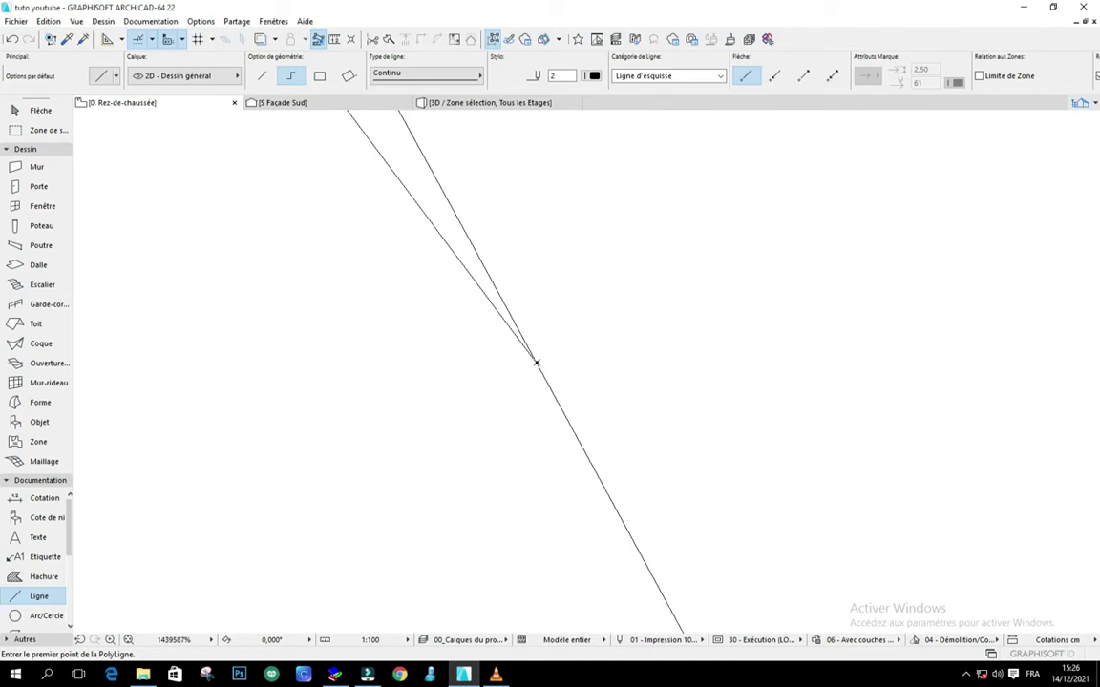
click(536, 363)
scroll(679, 300, left, 3)
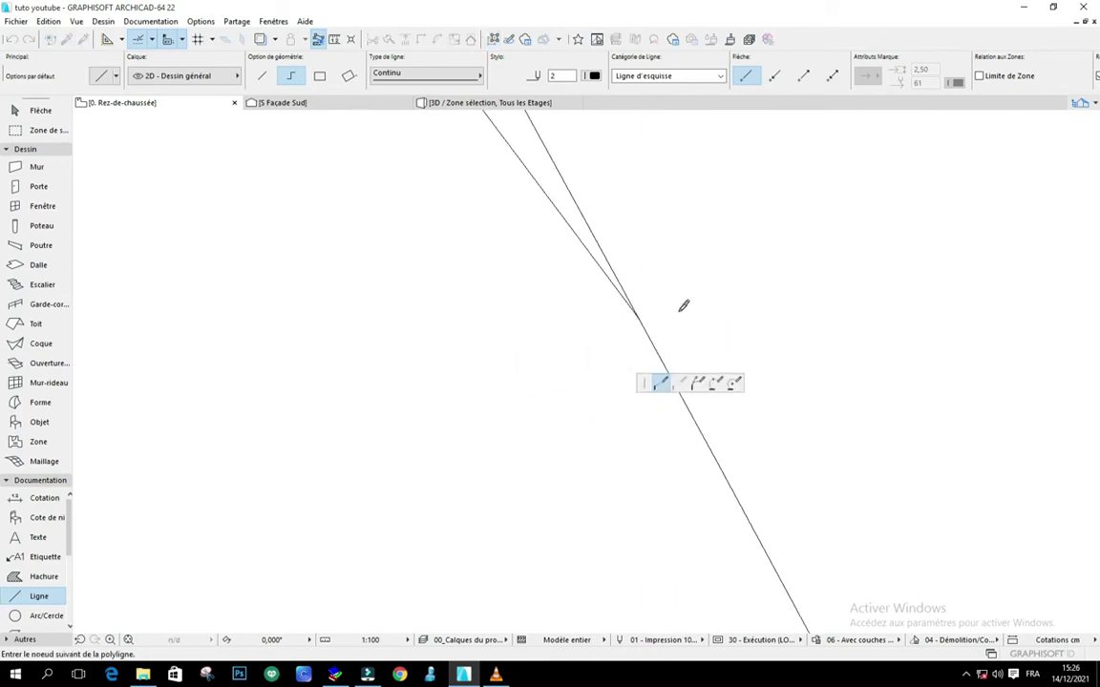
scroll(682, 301, down, 6)
scroll(305, 530, up, 2)
click(276, 539)
click(277, 539)
scroll(276, 539, down, 3)
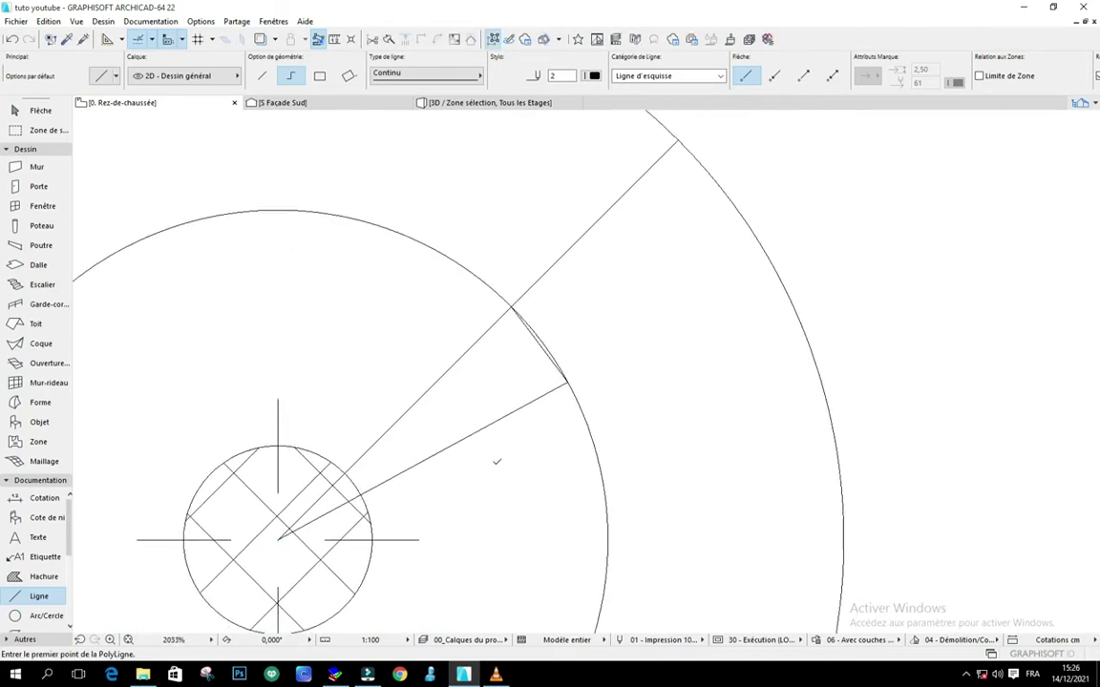
Step: Stretch the new radial line from the middle circle out to the outer circle, keeping its direction
shift+click(504, 416)
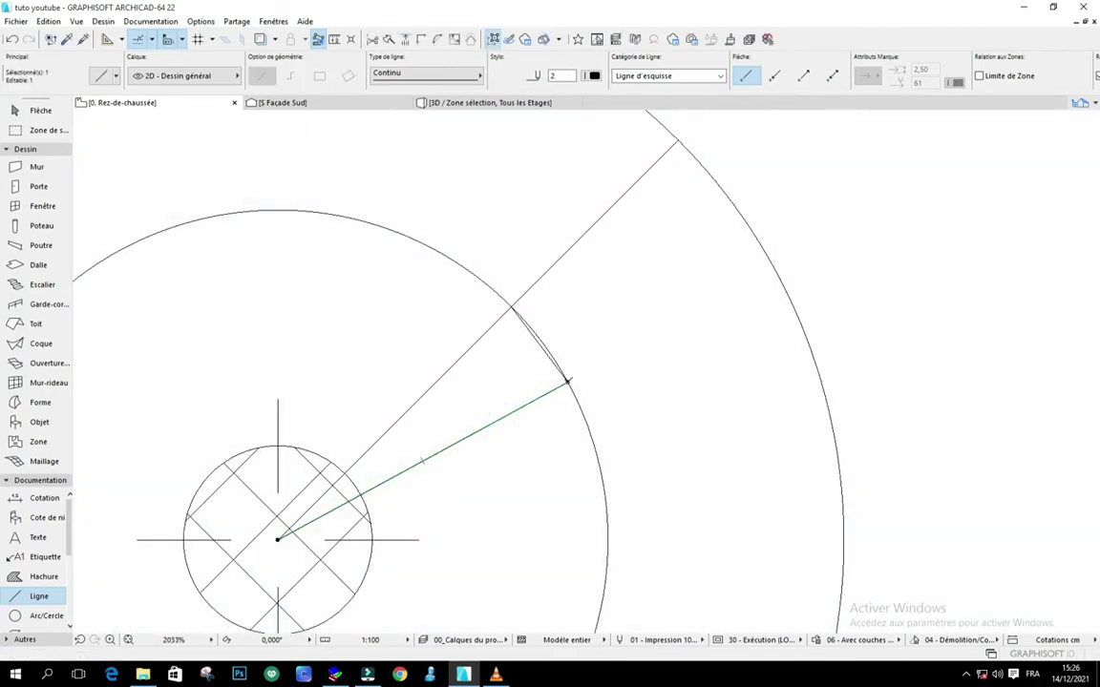
key(ctrl+e)
scroll(716, 338, up, 1)
click(734, 382)
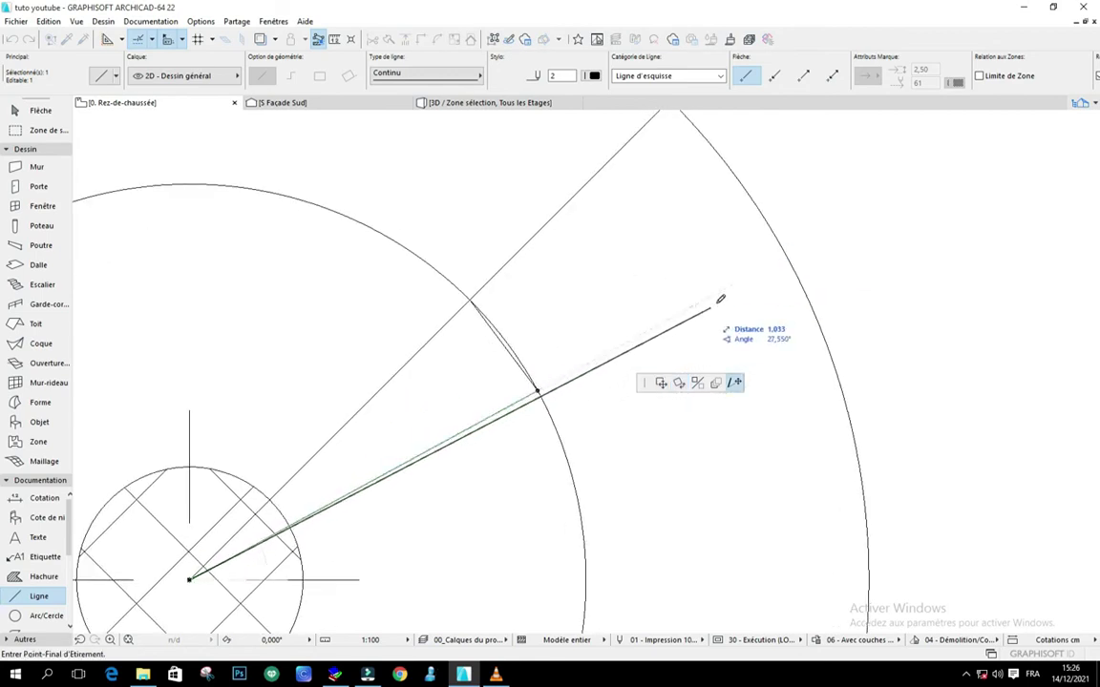
click(785, 256)
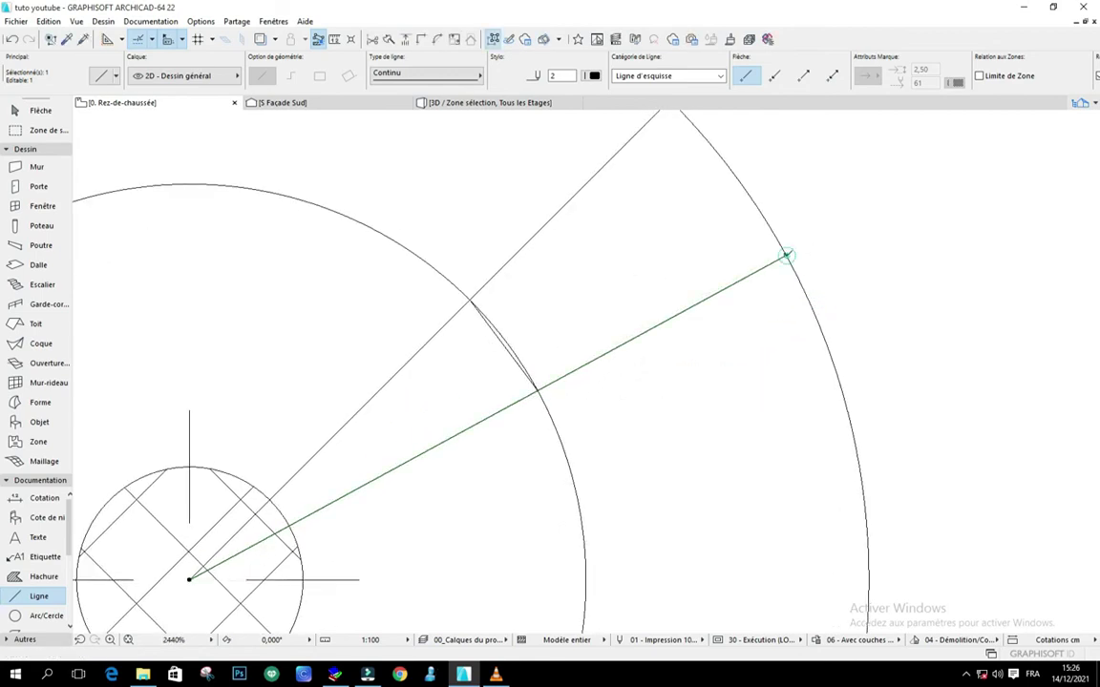
Step: Delete the middle circle and the short 0.2 m line between the two radial lines
scroll(783, 276, down, 2)
click(807, 223)
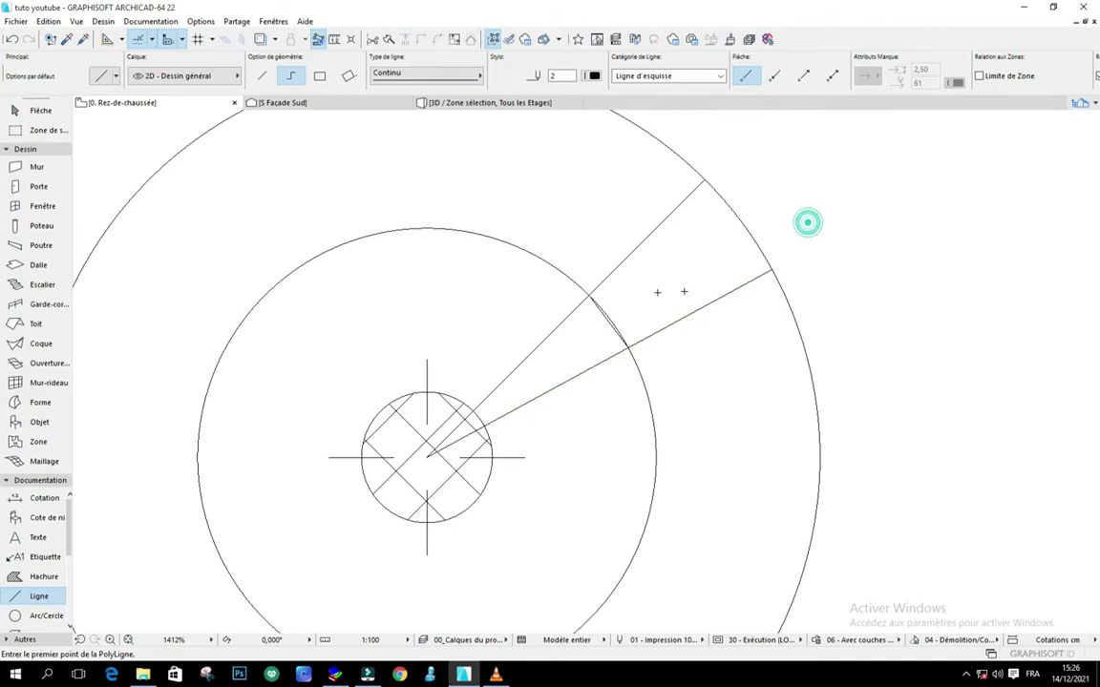
scroll(615, 306, up, 3)
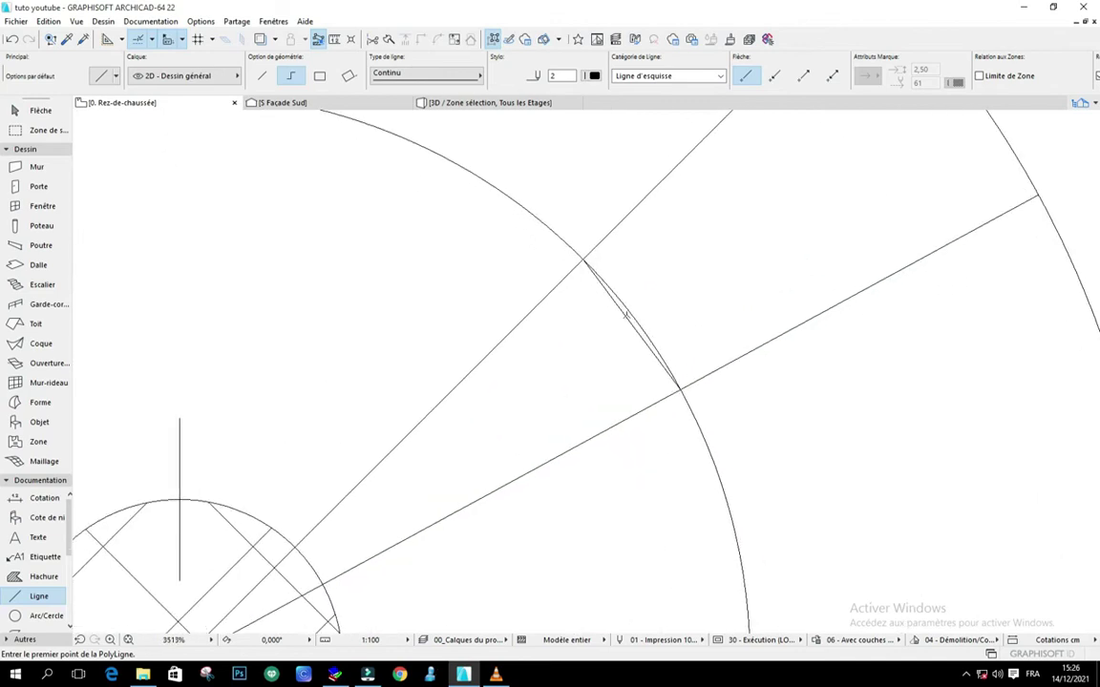
scroll(677, 324, down, 2)
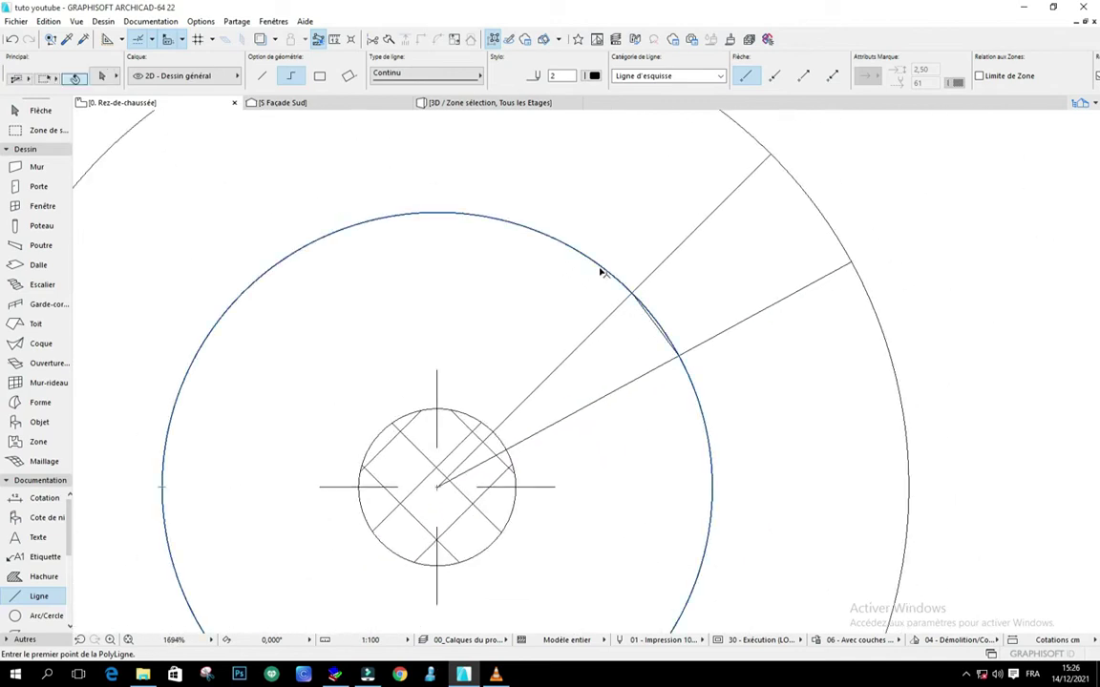
shift+click(604, 268)
scroll(652, 316, up, 5)
shift+click(659, 335)
key(Delete)
scroll(675, 366, down, 5)
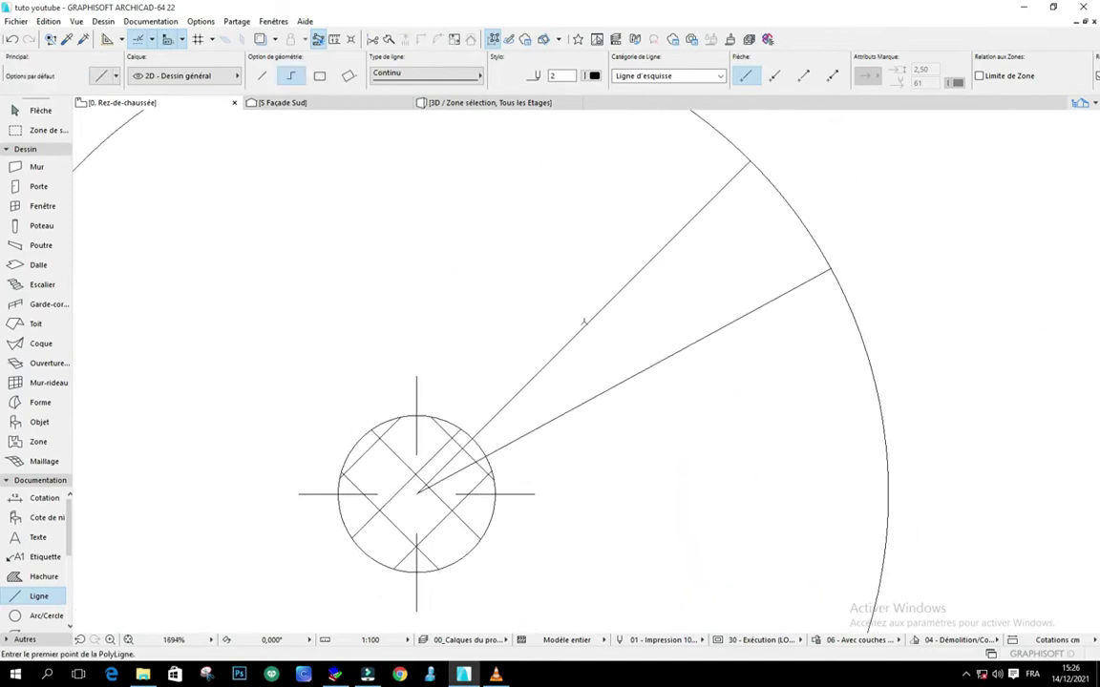
Step: Set the default slab thickness to 0.12 m, with its elevation at 0.18 m
scroll(765, 271, down, 2)
scroll(717, 271, up, 1)
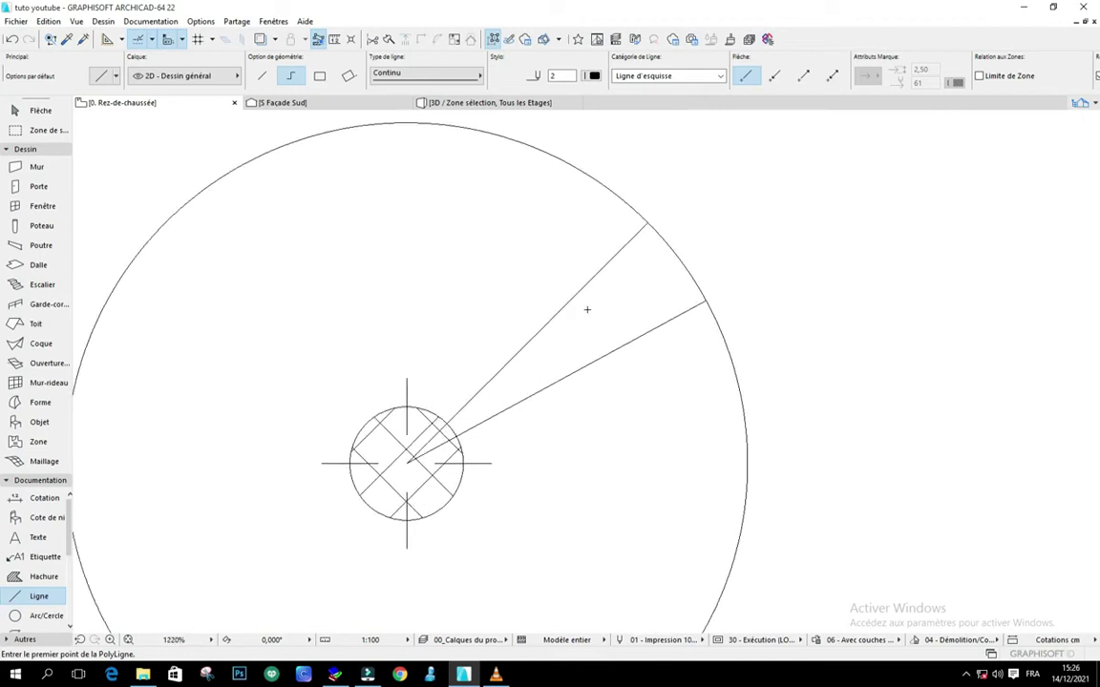
scroll(552, 329, up, 2)
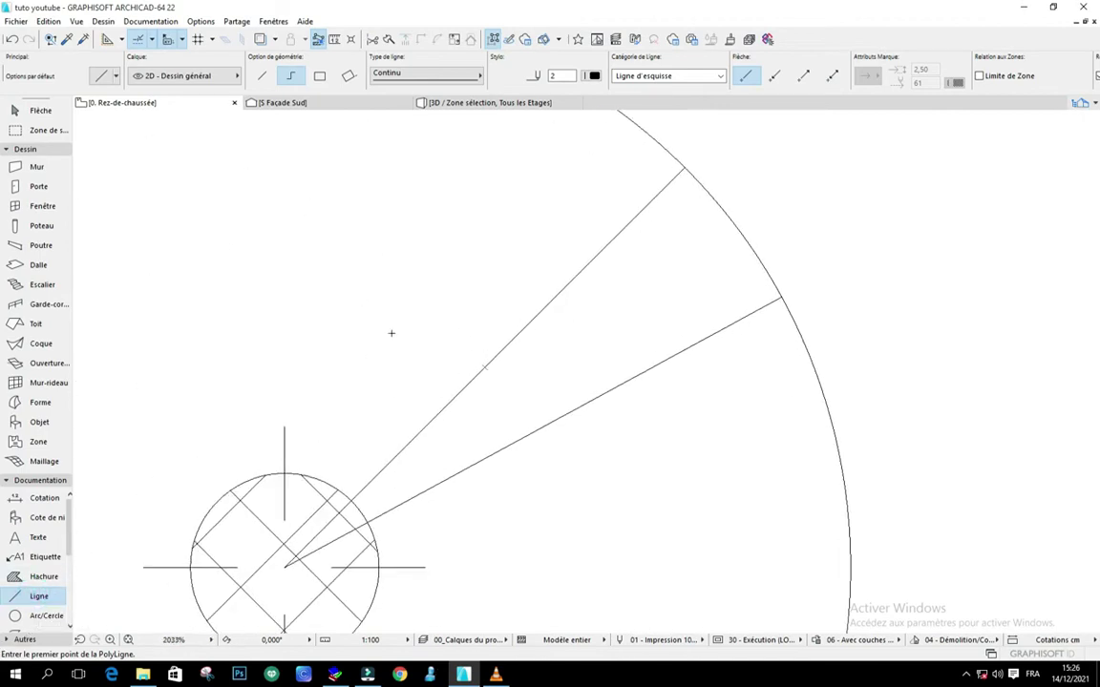
scroll(390, 333, down, 2)
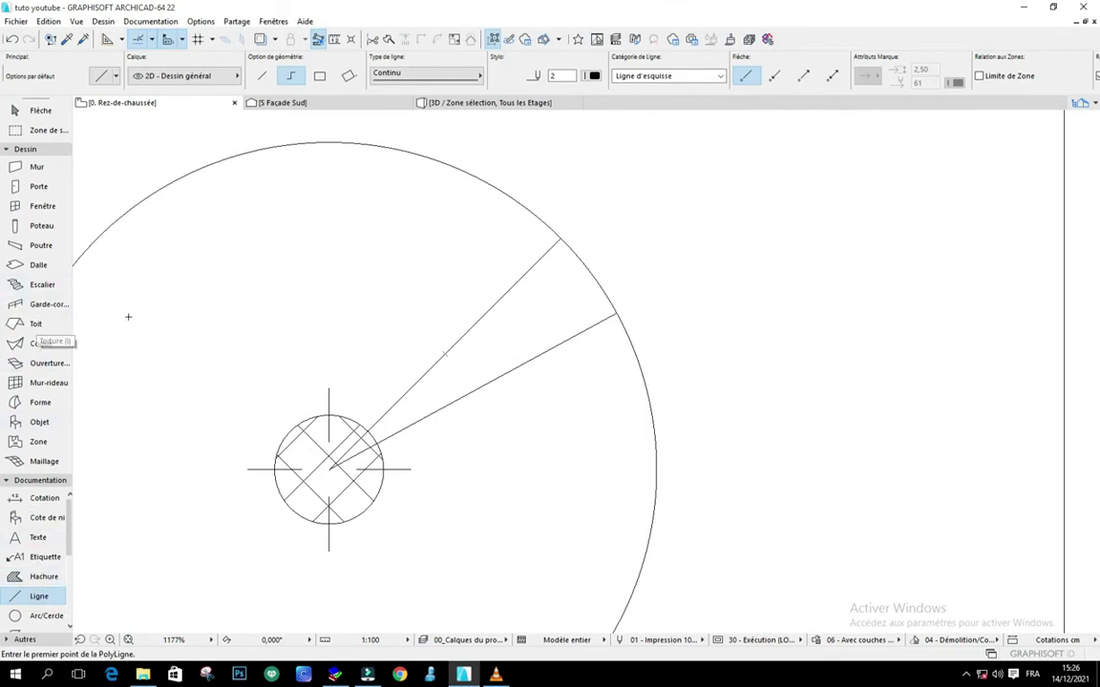
click(28, 267)
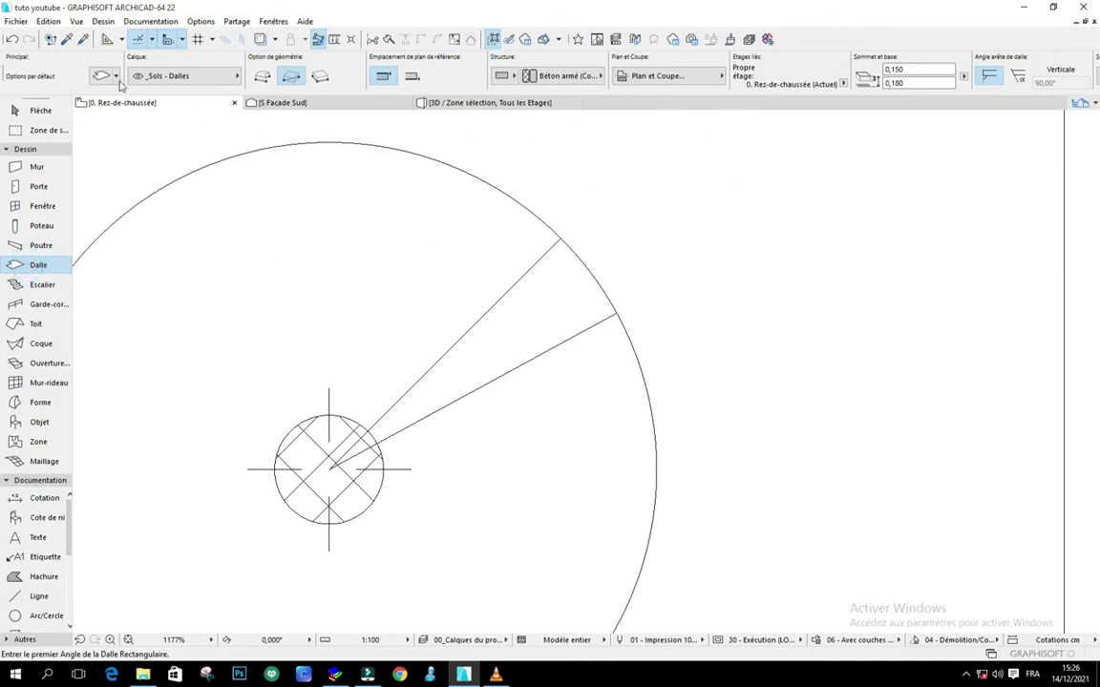
click(103, 80)
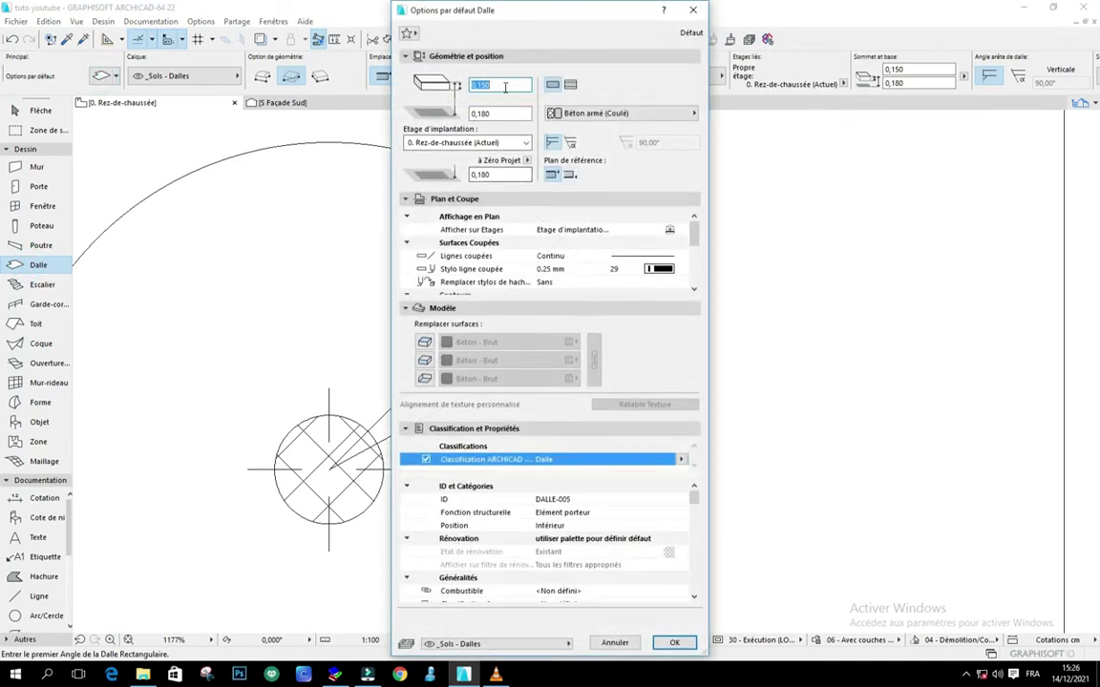
click(493, 85)
drag(479, 113, 488, 115)
click(675, 646)
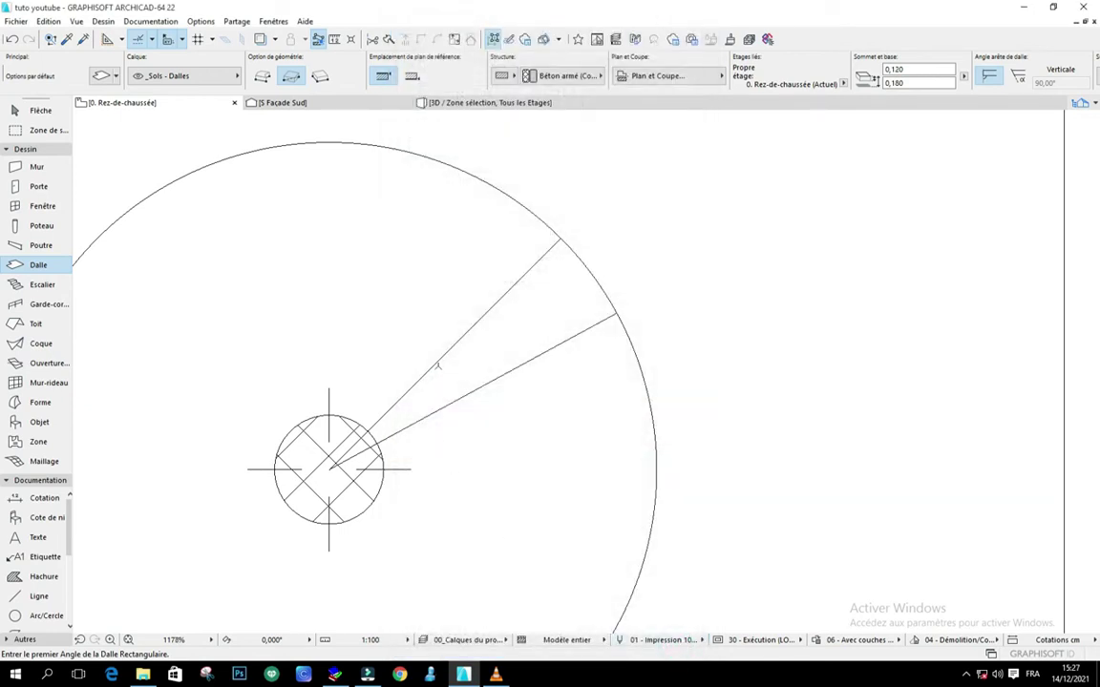
Step: Create a slab with the Magic Wand inside the wedge bounded by the two radial lines and the outer circle
scroll(458, 348, up, 2)
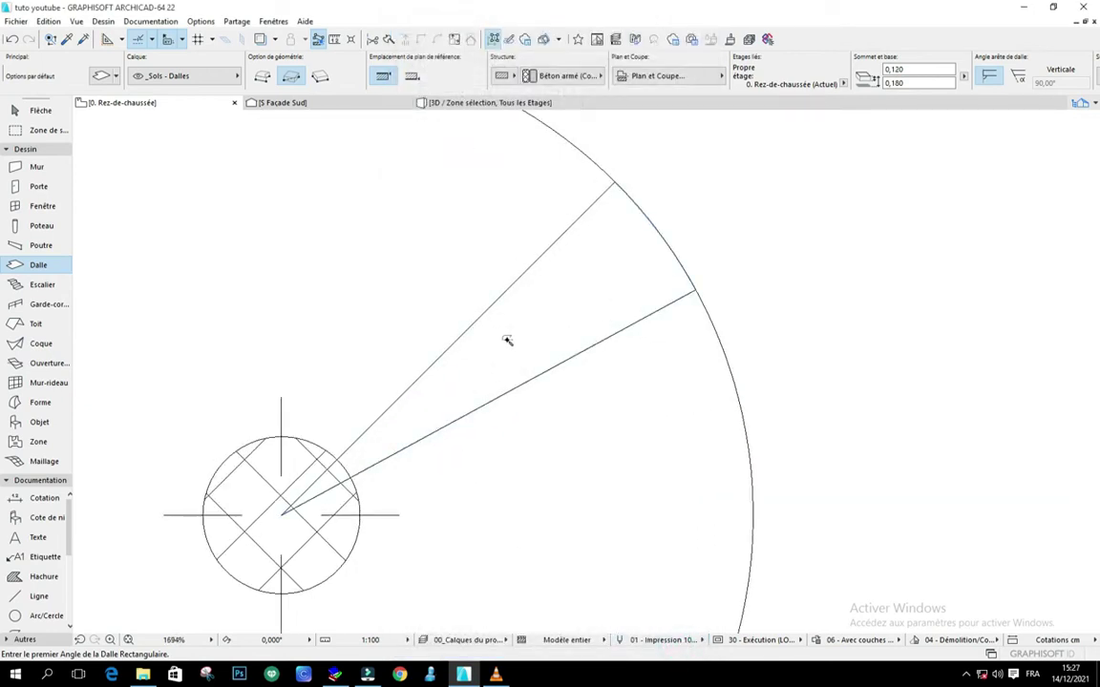
click(508, 340)
click(523, 290)
scroll(631, 316, down, 3)
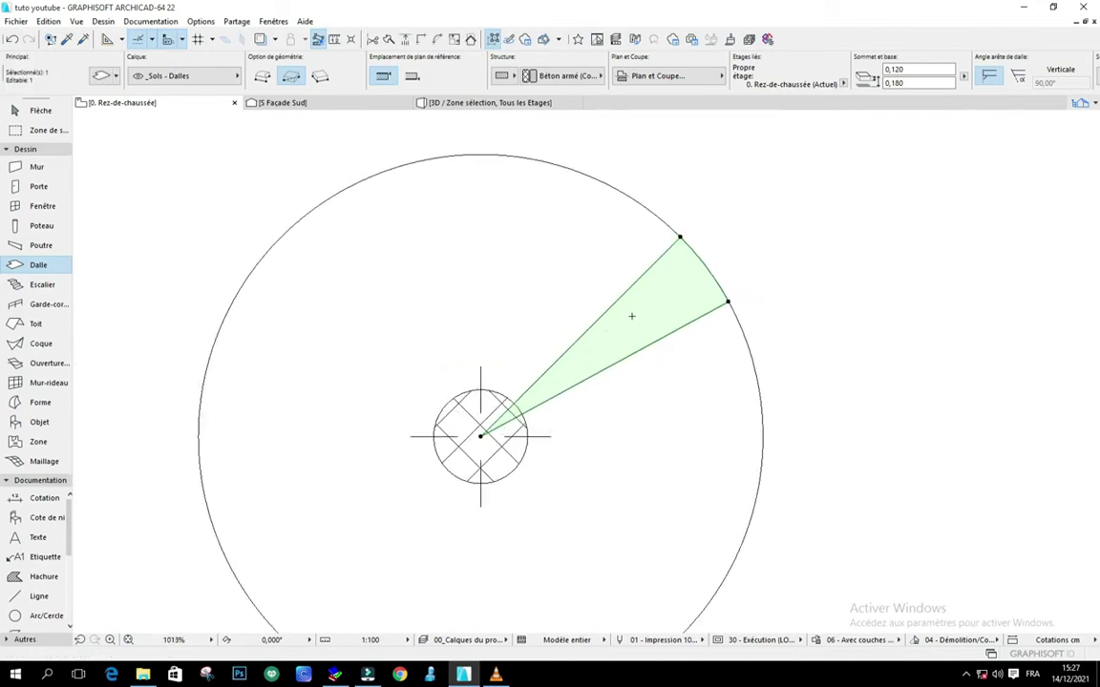
Step: Set the wedge slab's cover hatch in plan to the solid 50 % fill, and deselect the slab
scroll(631, 316, up, 4)
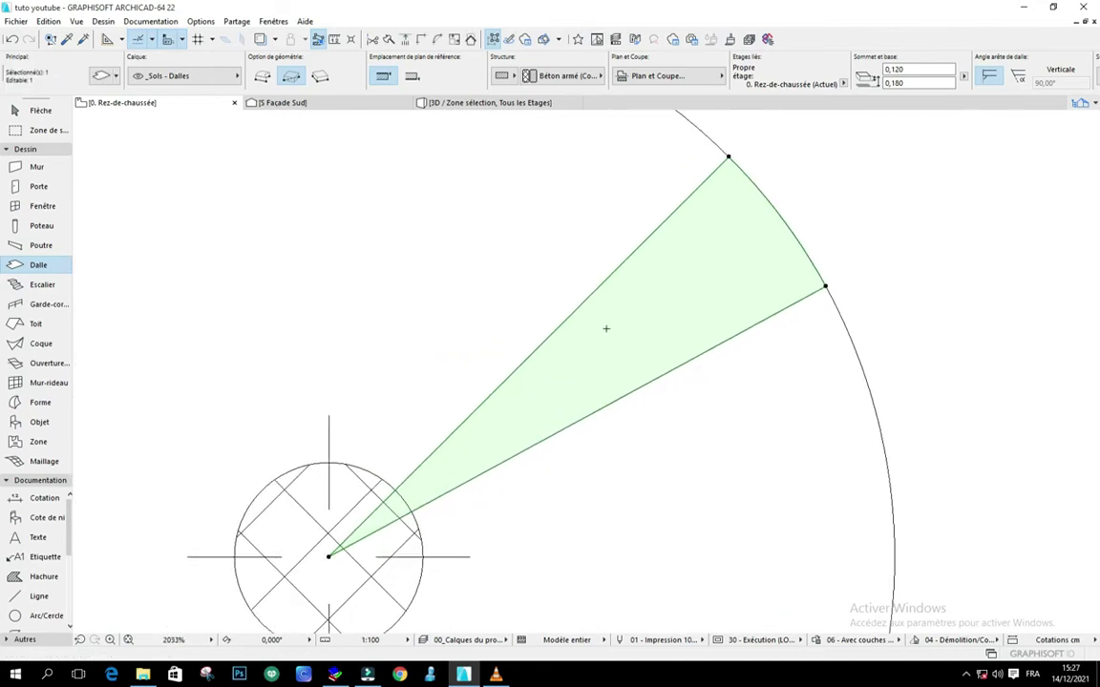
scroll(632, 335, down, 3)
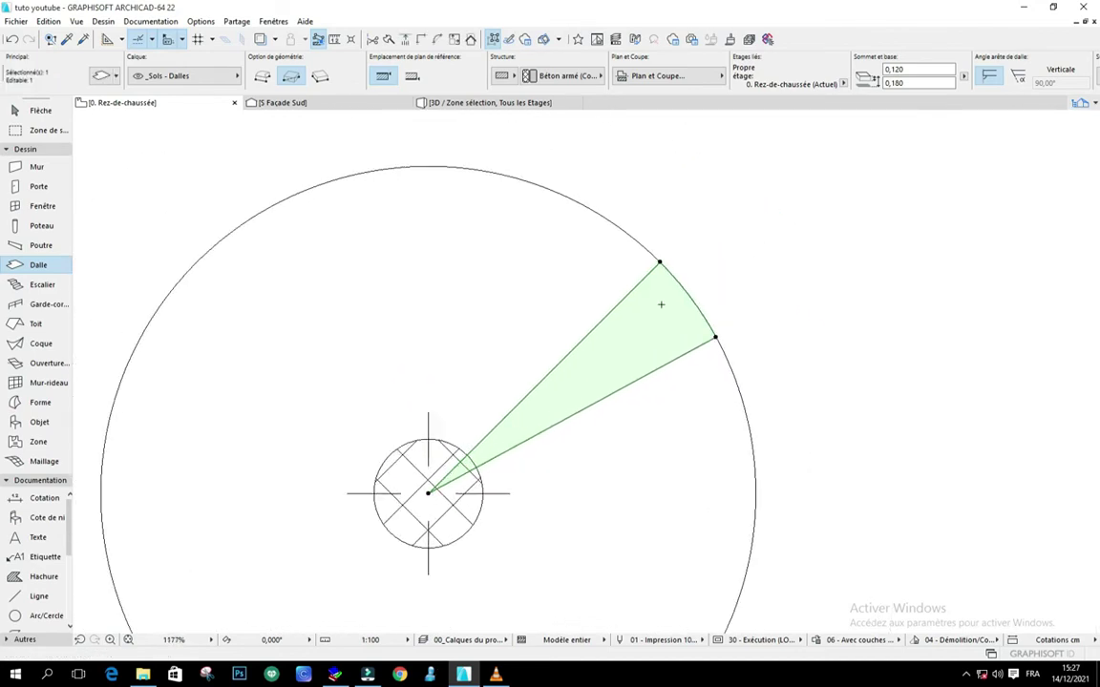
scroll(647, 365, down, 3)
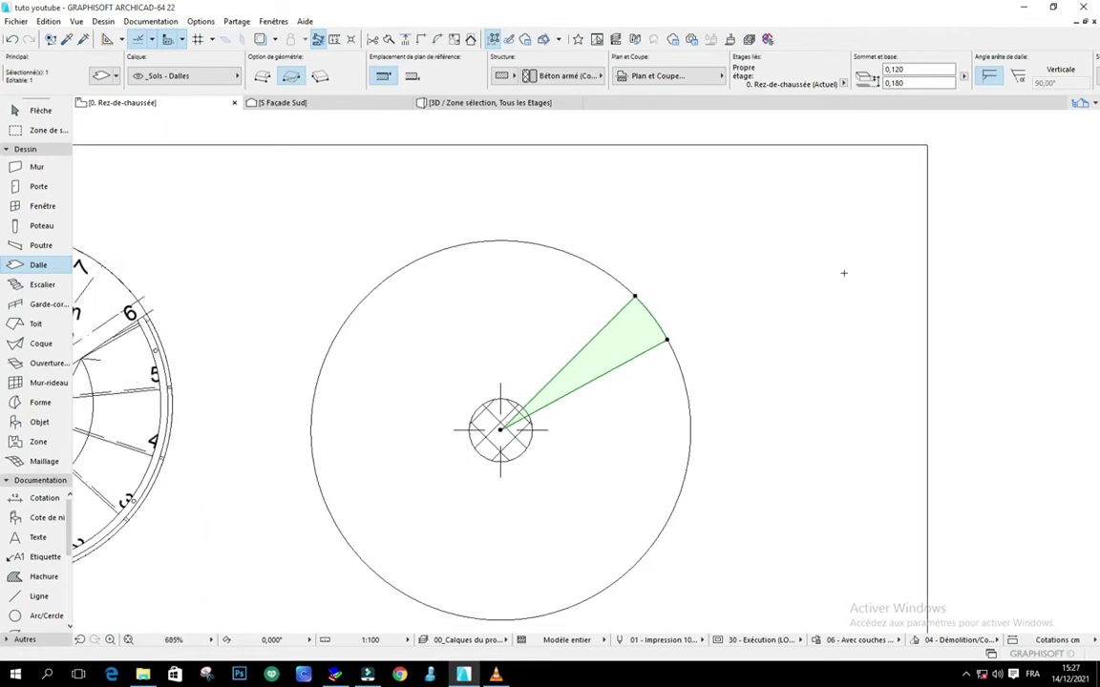
scroll(719, 245, up, 3)
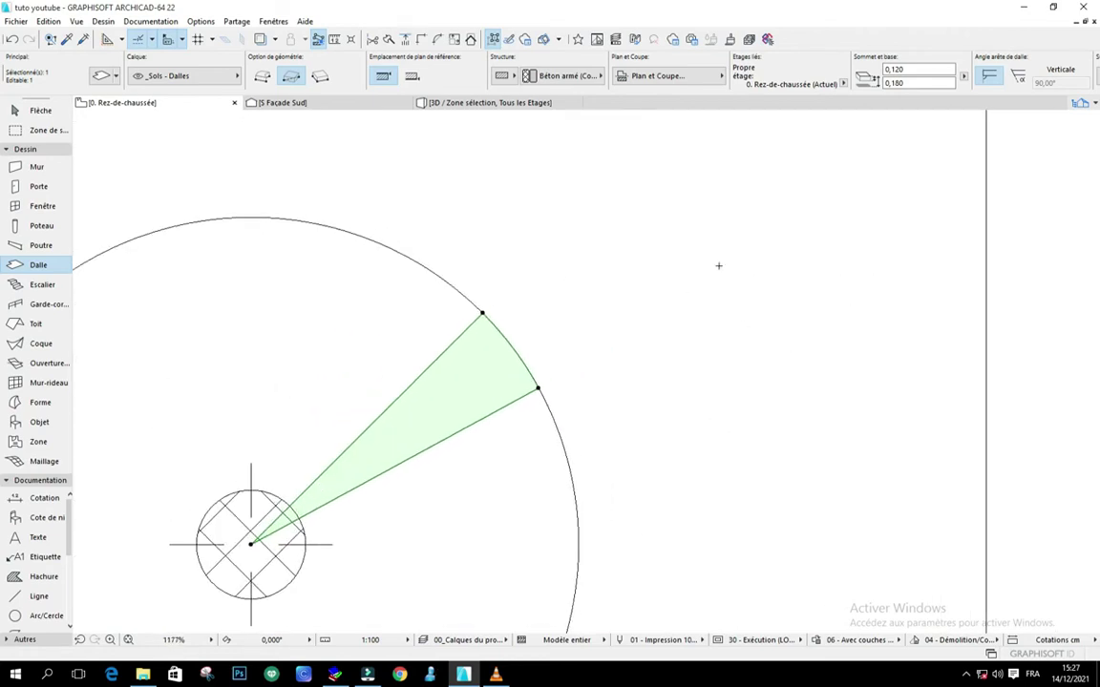
scroll(764, 275, down, 4)
scroll(606, 336, up, 4)
scroll(594, 345, down, 3)
scroll(802, 310, up, 3)
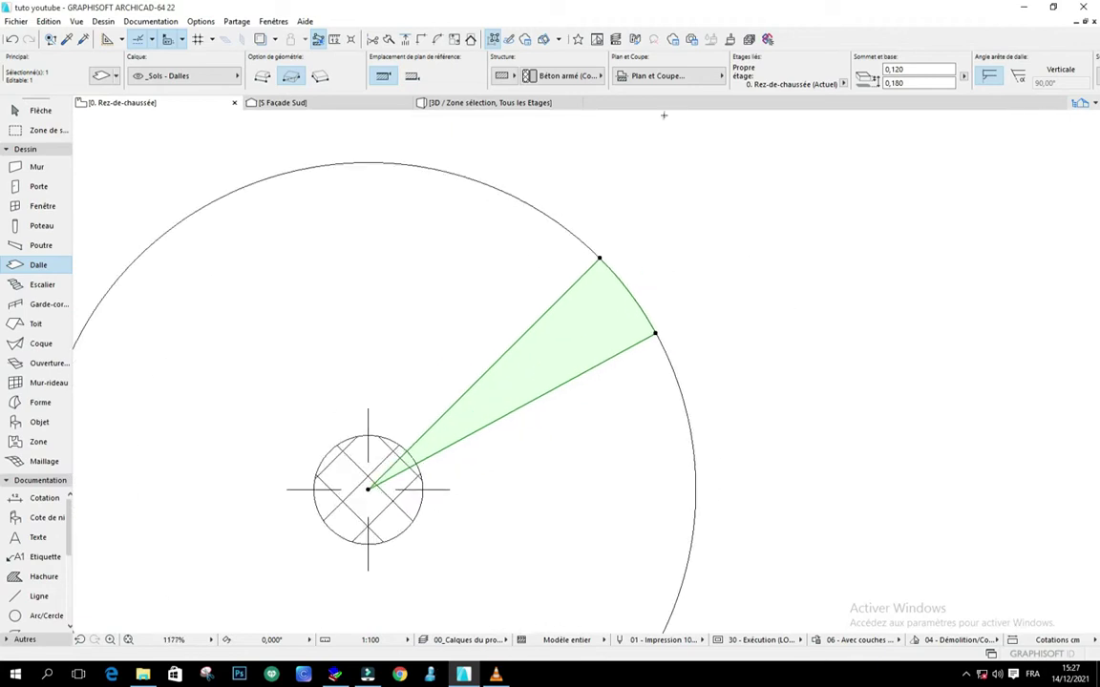
click(686, 82)
click(1007, 205)
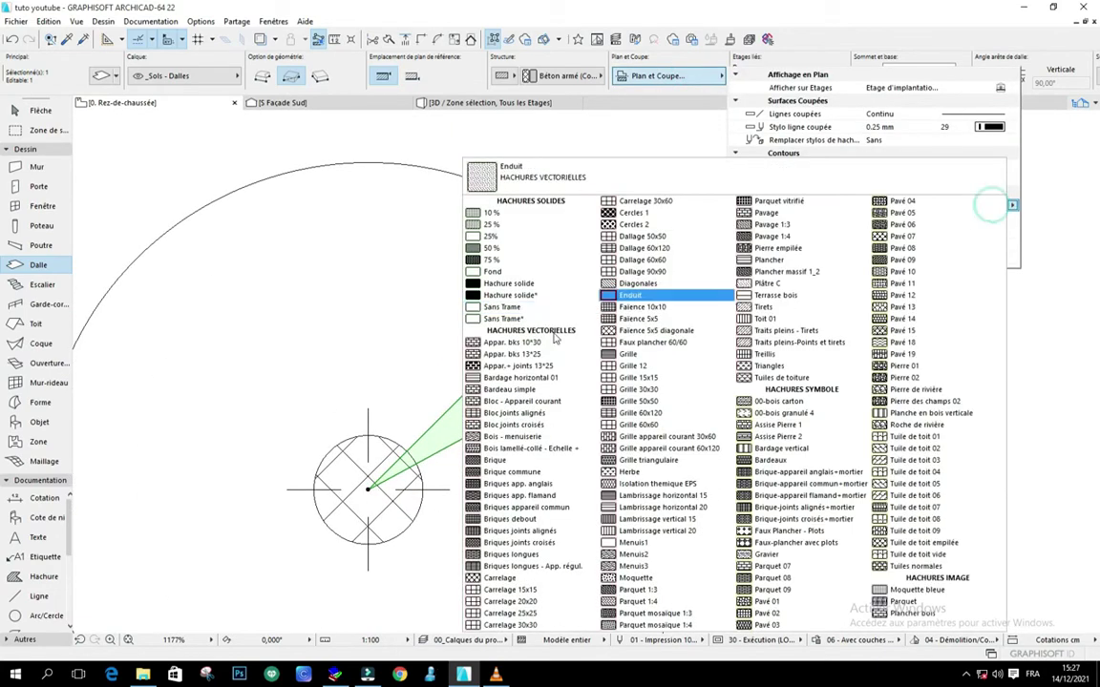
click(474, 248)
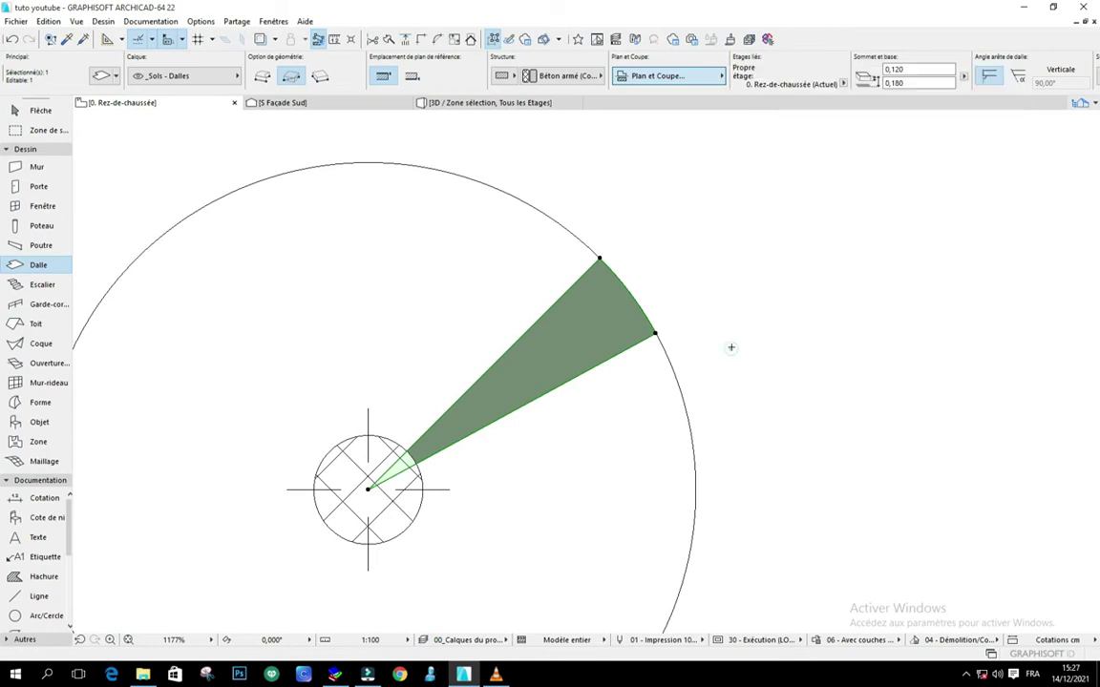
click(728, 302)
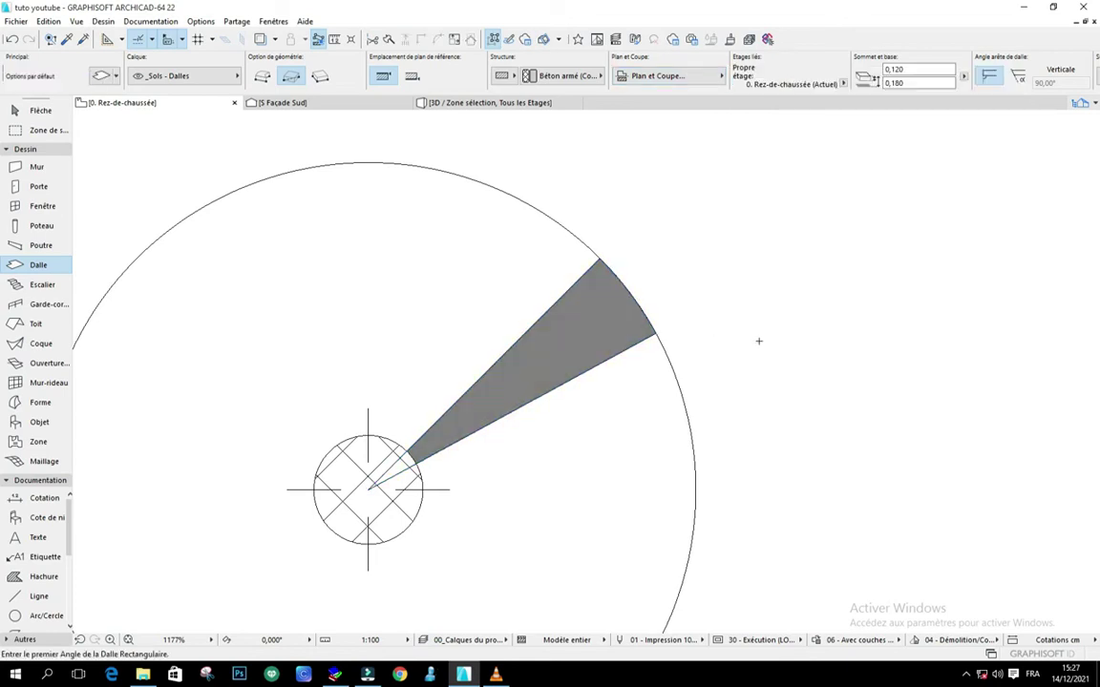
Step: Set up a rotational multiplication of the wedge slab by increment, with 45 copies, a 0.18 m vertical displacement and copies rotated along the path
scroll(758, 338, down, 3)
scroll(594, 349, up, 2)
click(625, 344)
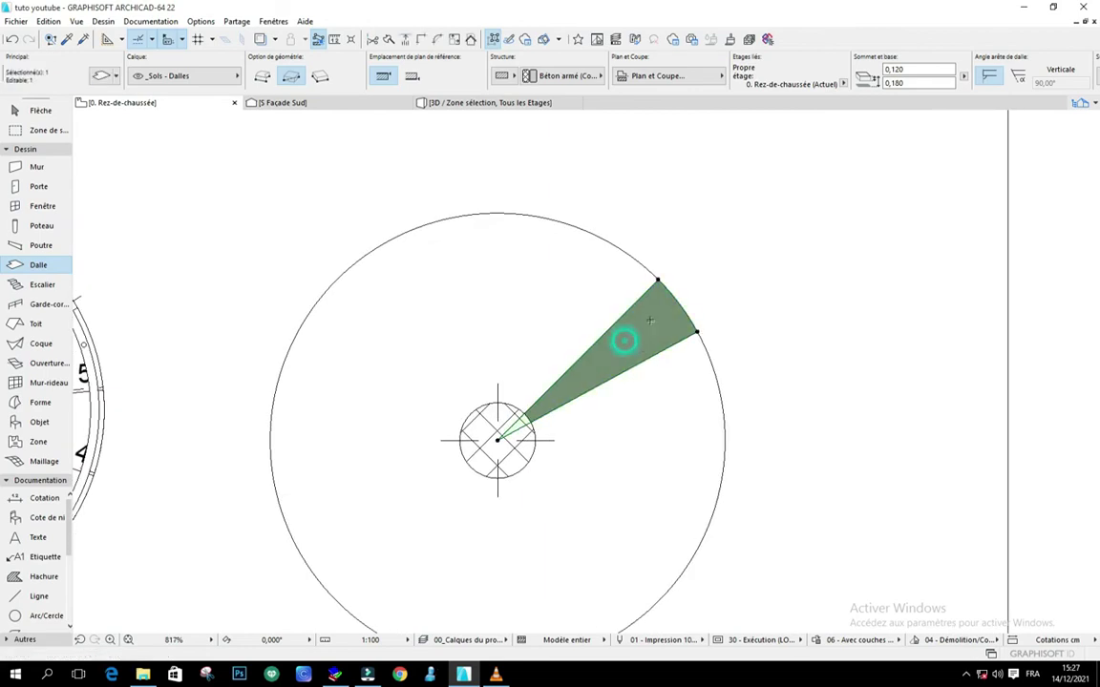
scroll(679, 306, up, 2)
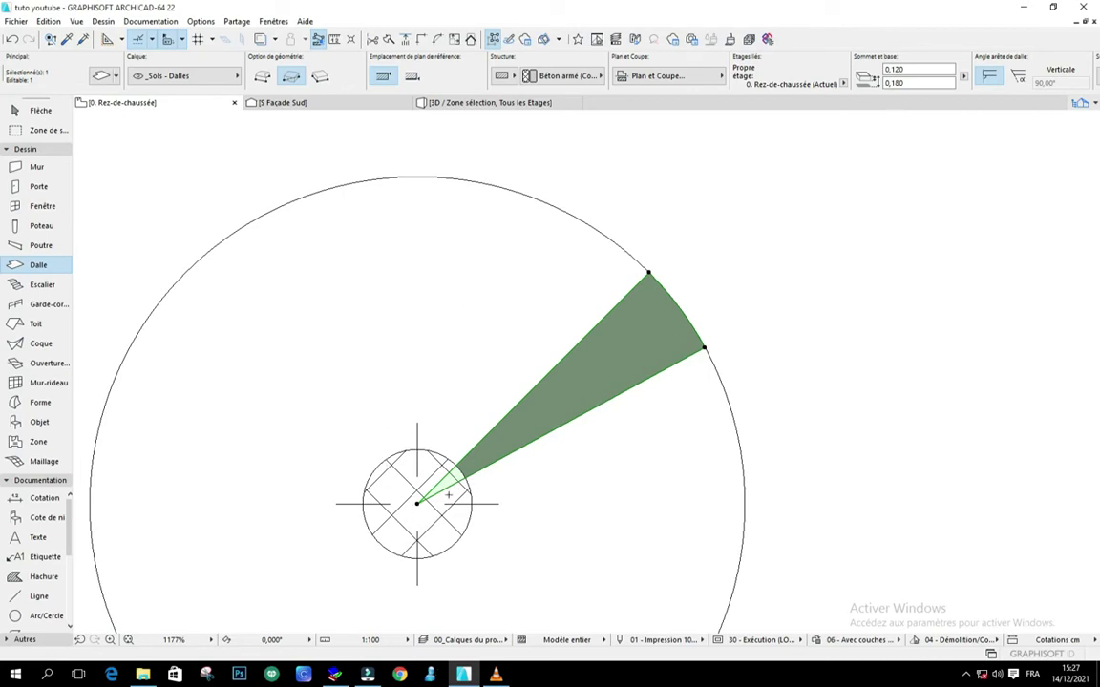
click(417, 503)
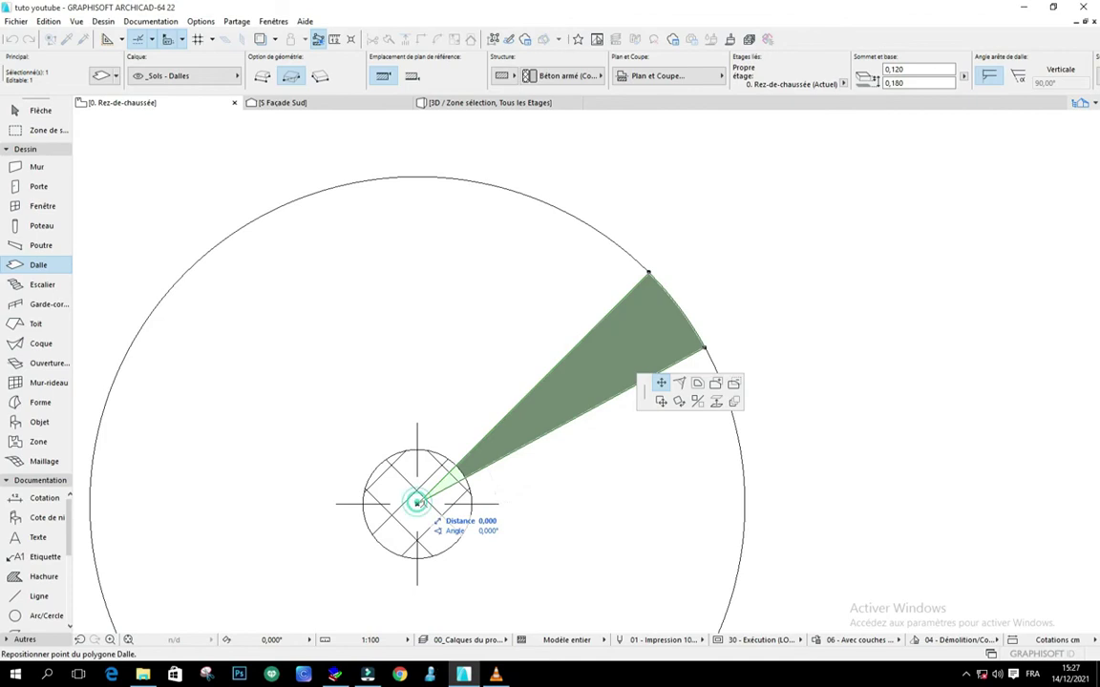
click(734, 404)
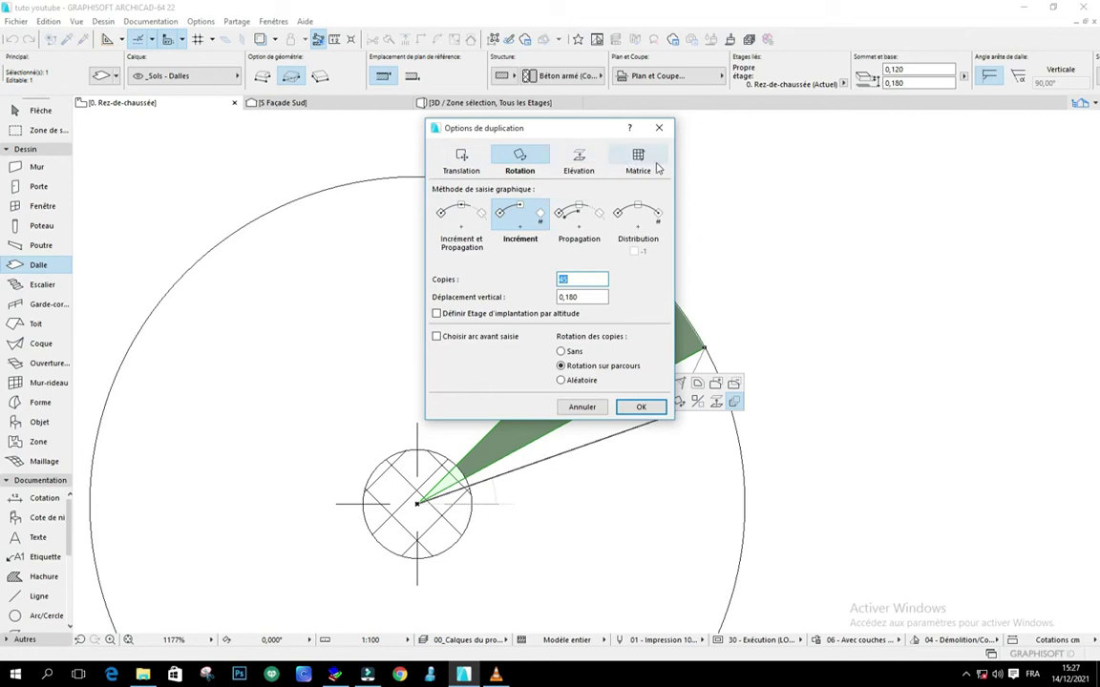
click(462, 158)
click(519, 157)
click(579, 158)
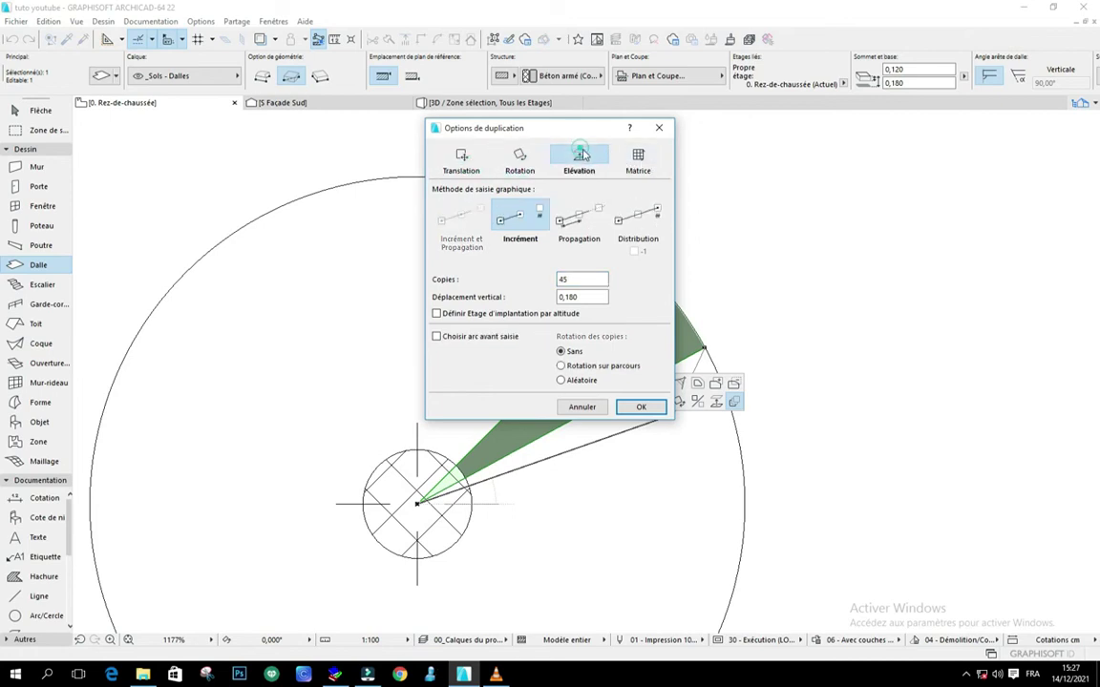
click(638, 158)
click(462, 158)
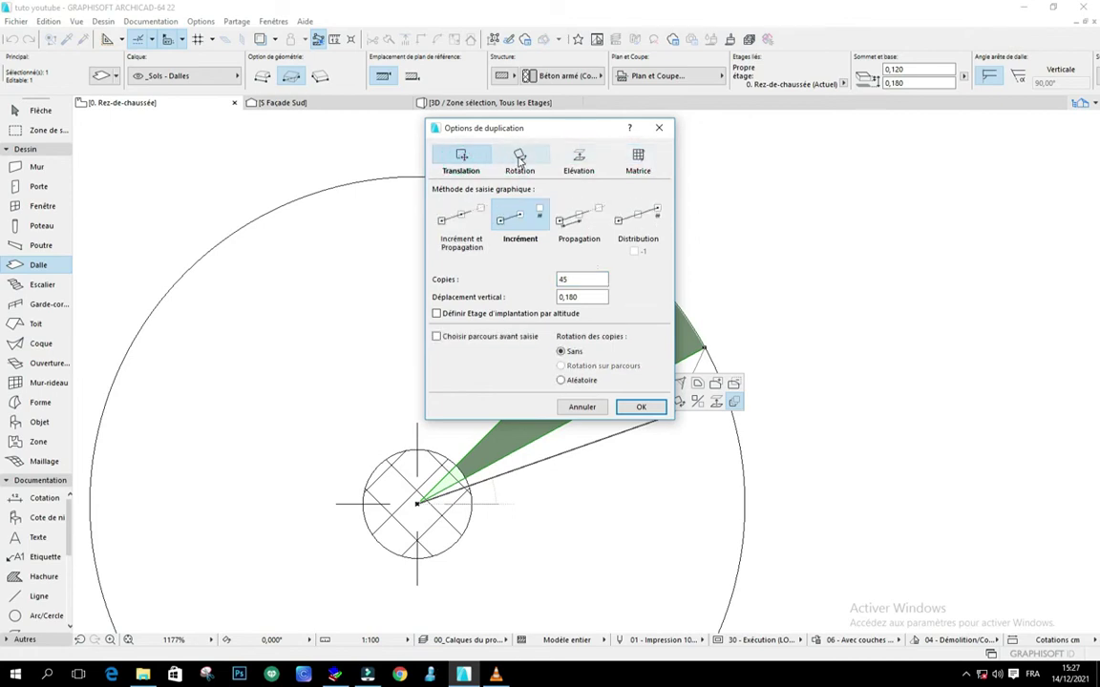
click(519, 159)
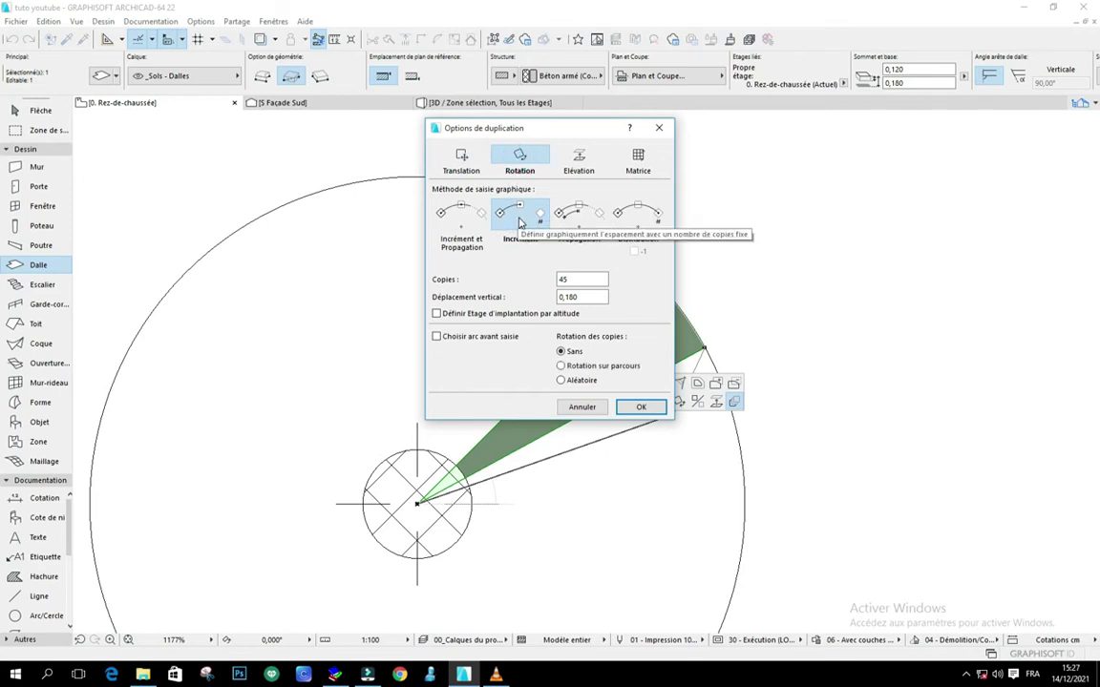
double_click(577, 278)
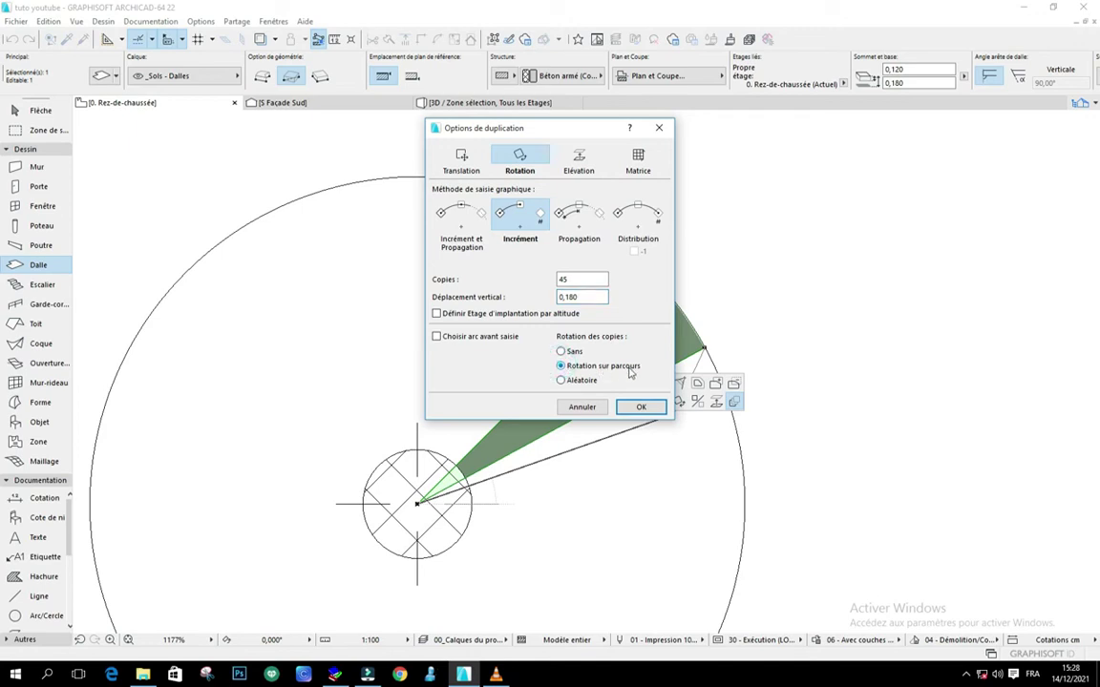
click(641, 408)
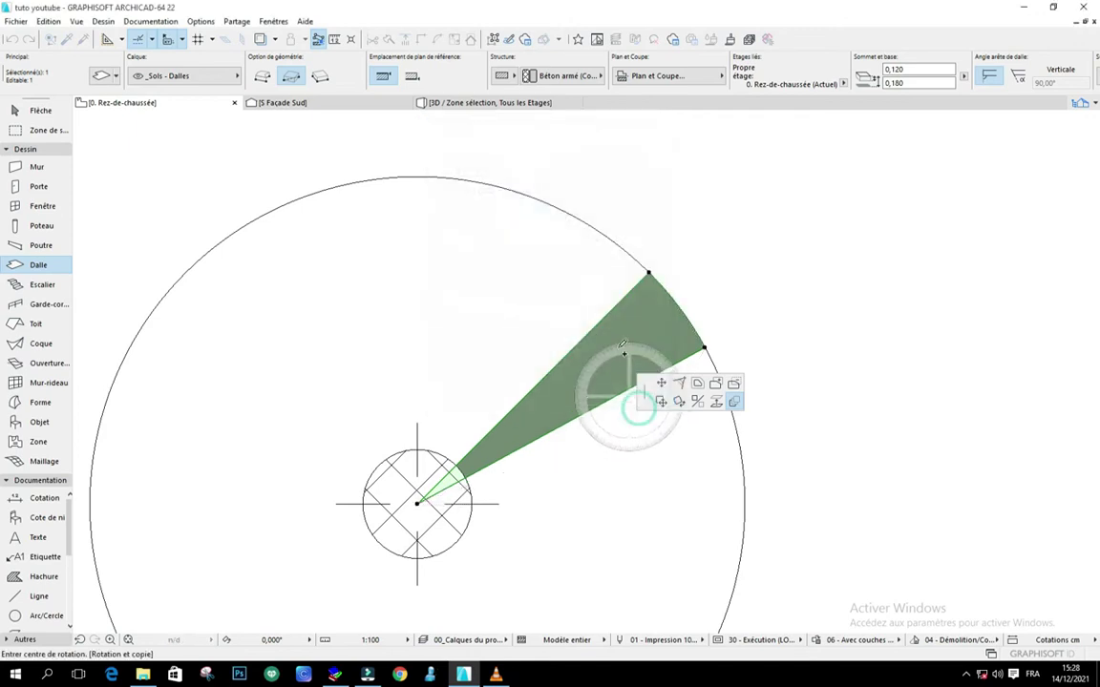
Step: Set the centre of rotation for the wedge slab's multiplication at the centre of the column
scroll(548, 302, down, 3)
scroll(548, 302, up, 2)
scroll(548, 301, up, 2)
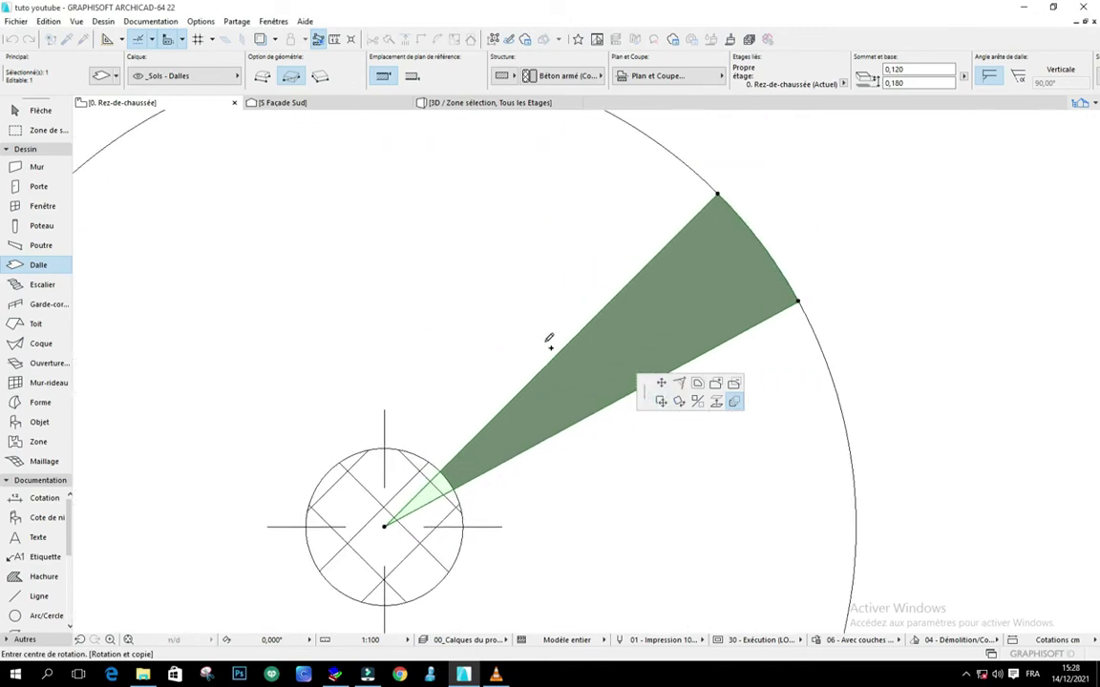
scroll(427, 449, down, 2)
scroll(403, 504, up, 3)
scroll(401, 508, up, 2)
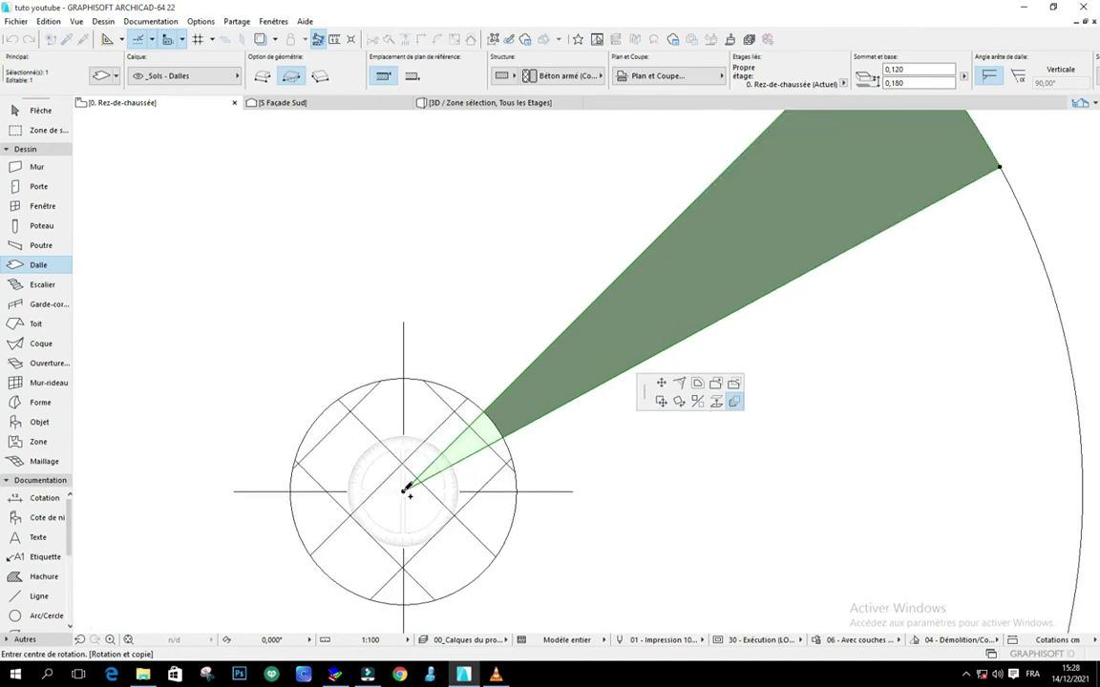
scroll(420, 444, down, 3)
scroll(587, 306, up, 2)
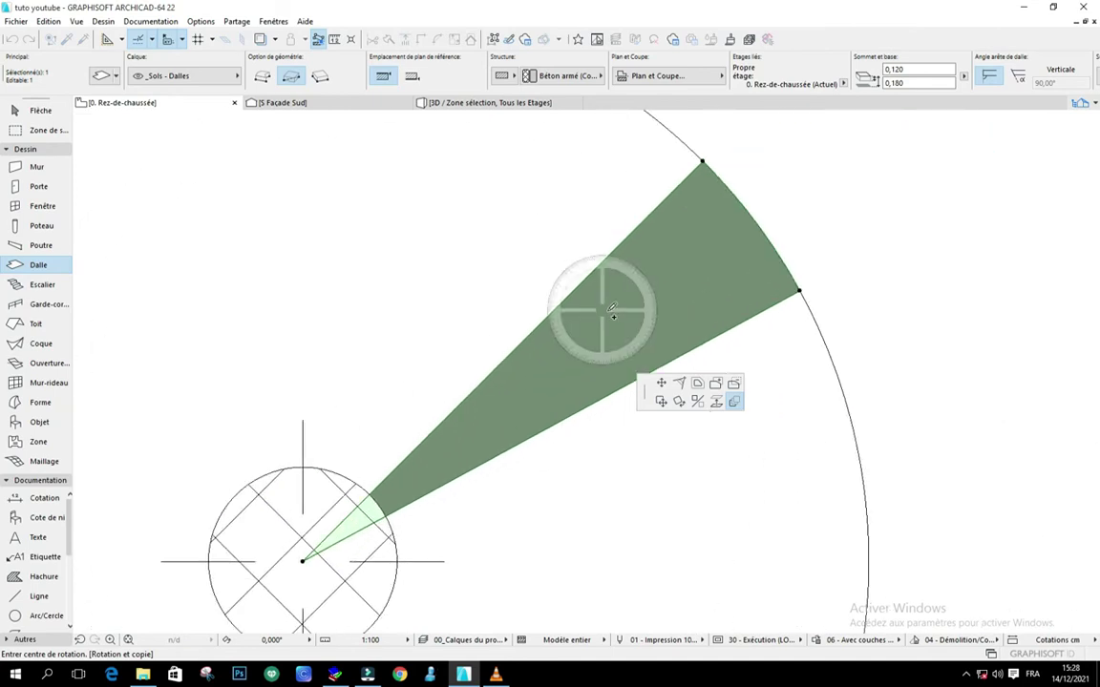
click(303, 561)
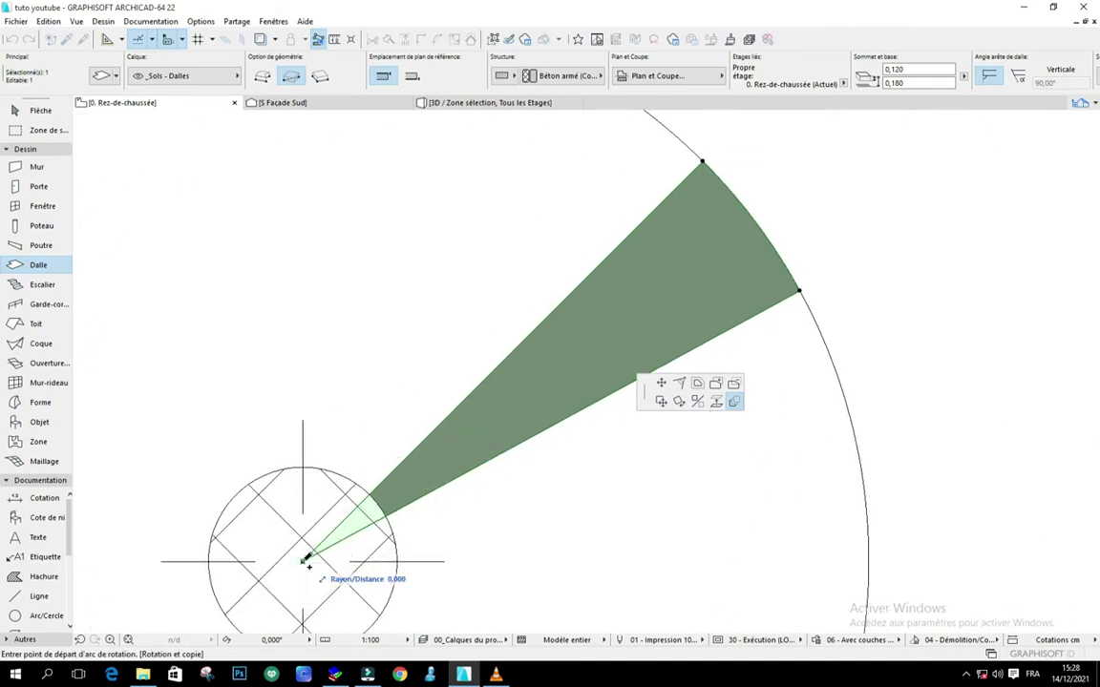
Step: Define the rotation increment from the wedge's lower outer corner to its upper outer corner, creating the step copies, and deselect them
scroll(386, 475, down, 1)
scroll(386, 473, down, 2)
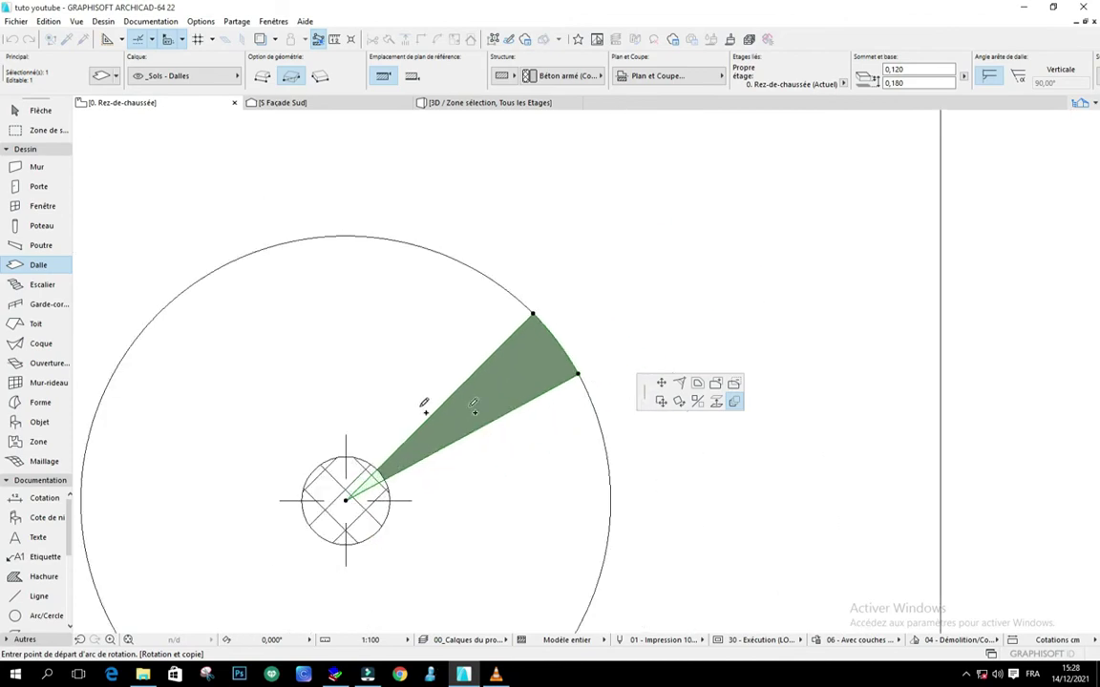
scroll(515, 380, up, 2)
scroll(515, 380, up, 2)
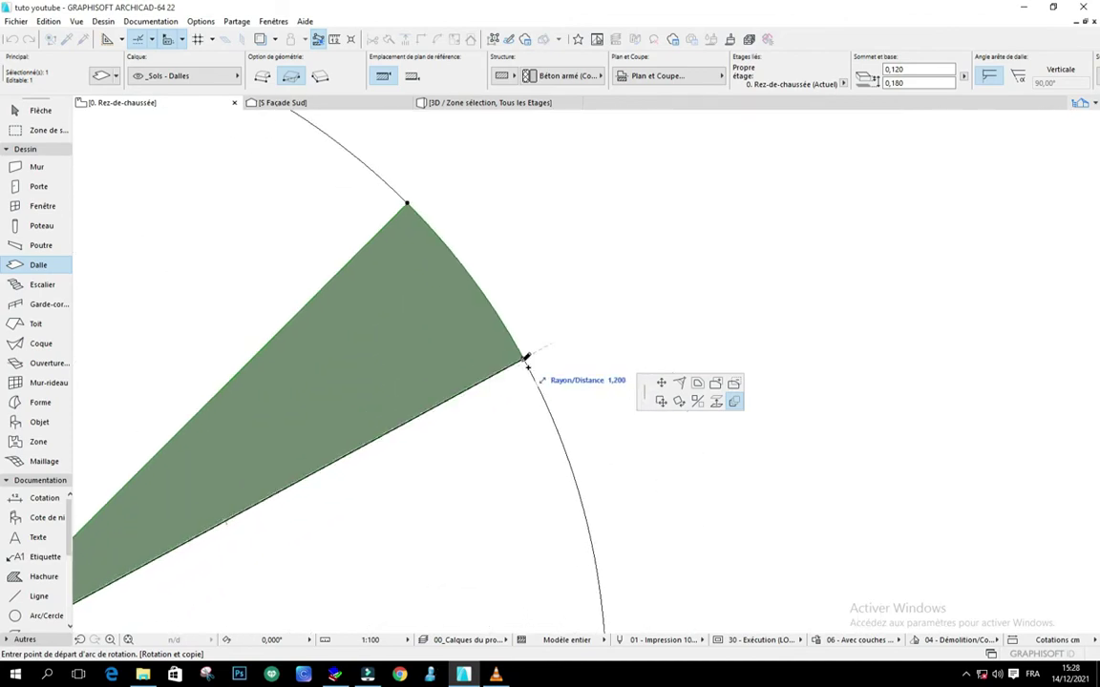
click(526, 360)
scroll(520, 348, down, 4)
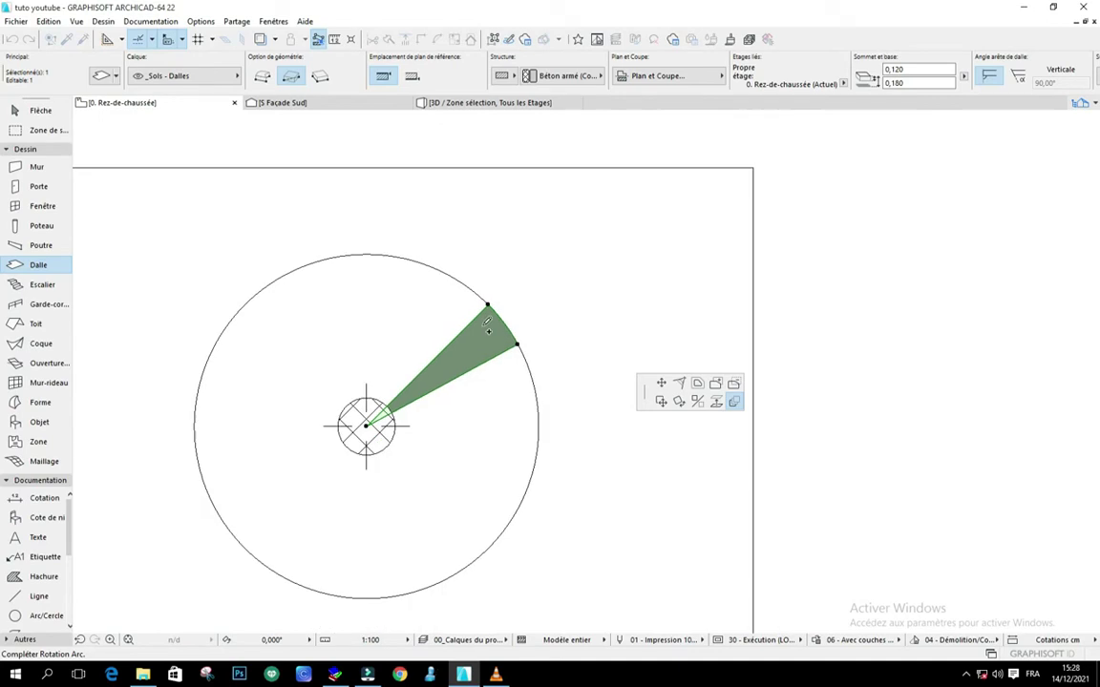
scroll(488, 322, up, 2)
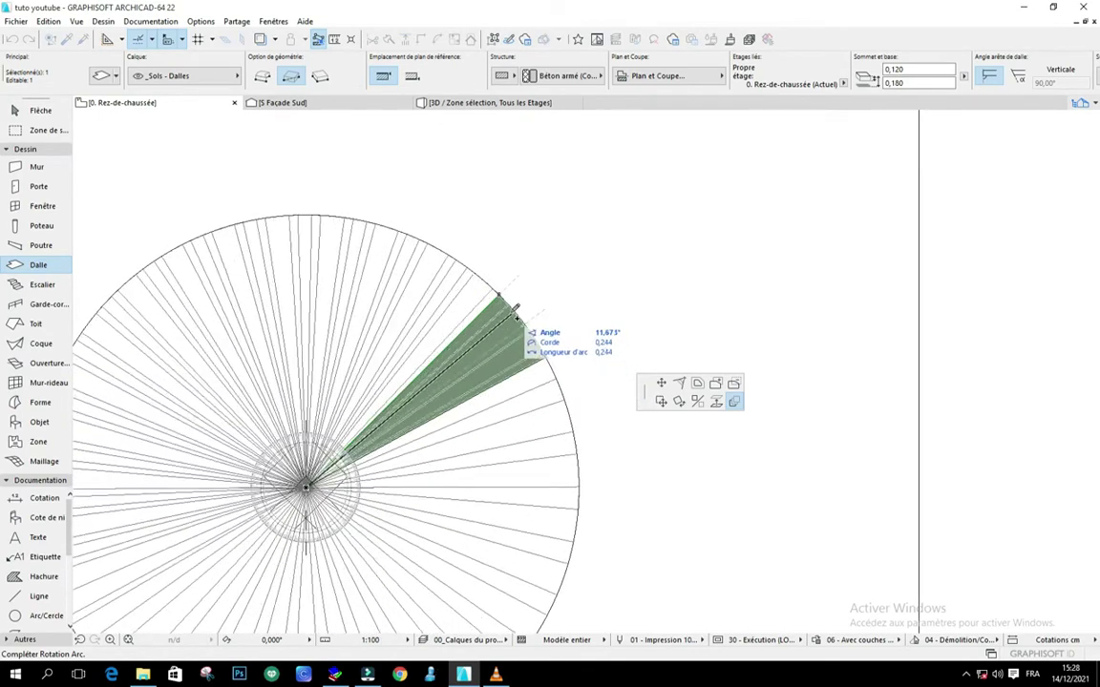
scroll(508, 304, up, 4)
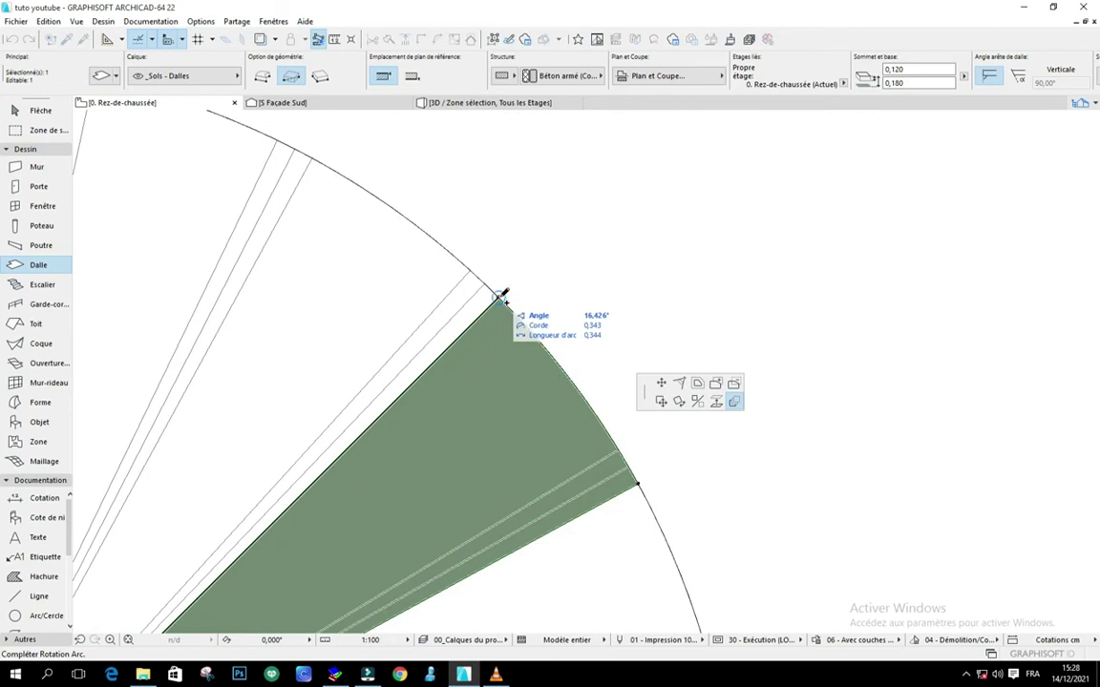
click(503, 296)
scroll(584, 287, down, 5)
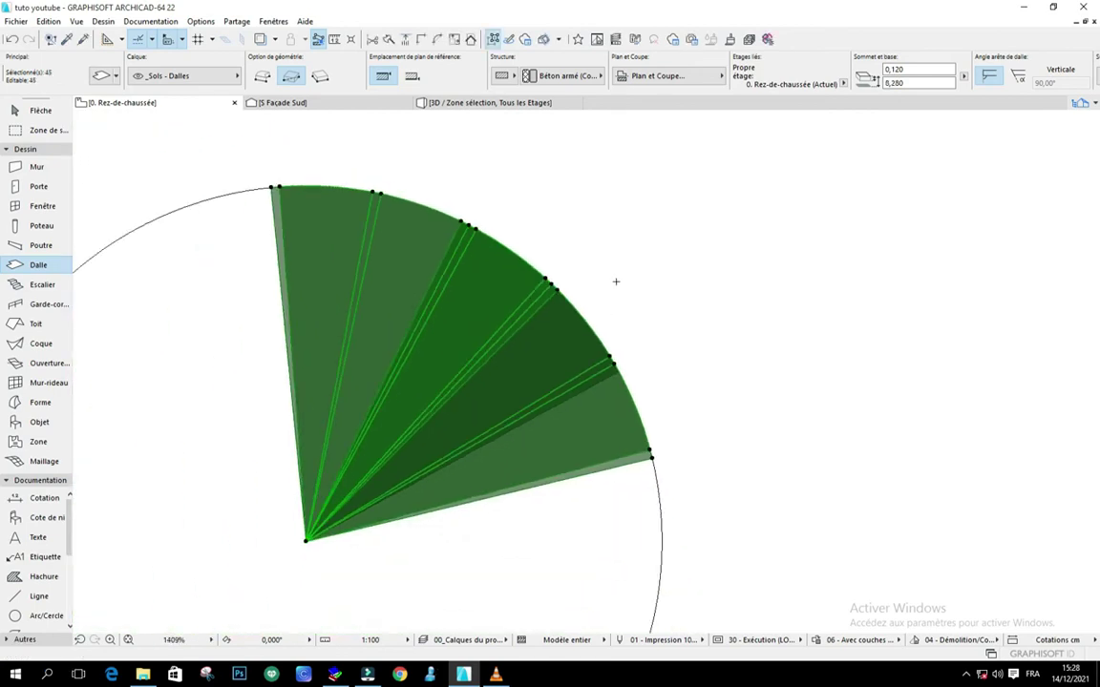
click(681, 232)
Step: Show the contents of the selection area around both staircases in 3D
scroll(620, 262, down, 3)
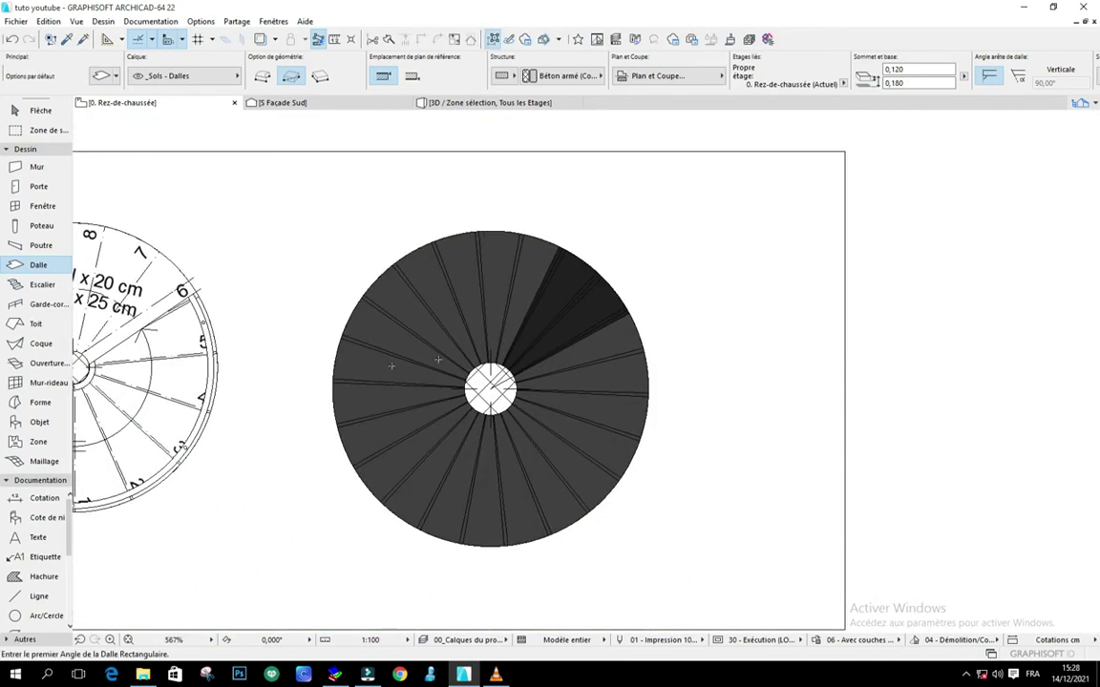
scroll(650, 304, down, 3)
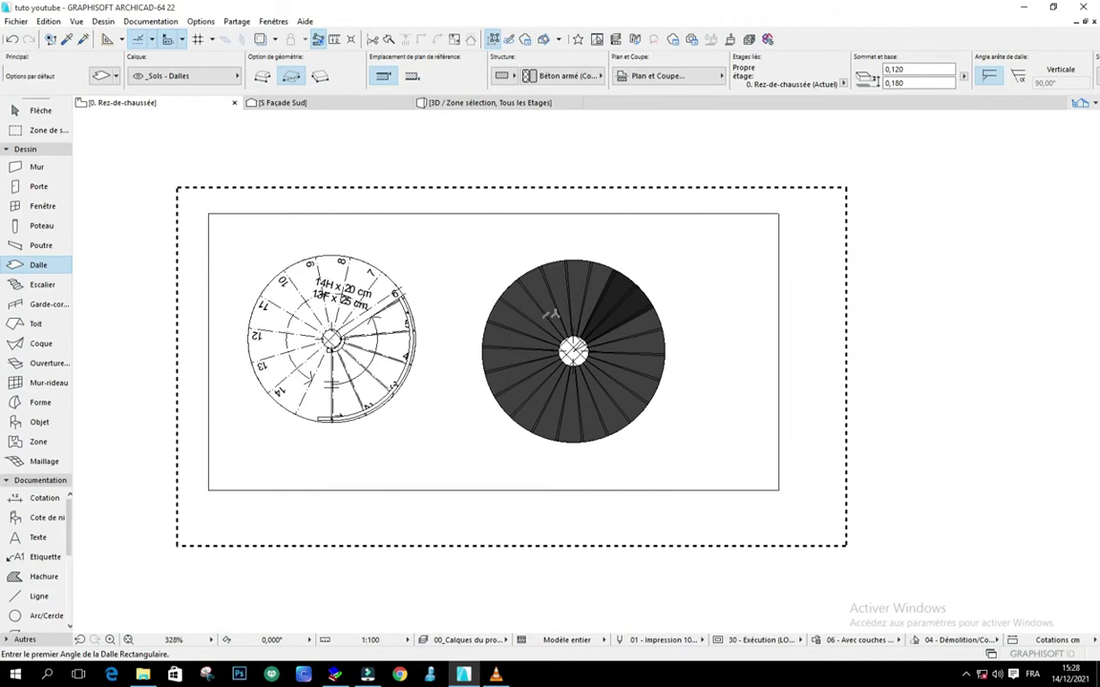
scroll(554, 313, up, 2)
scroll(574, 281, down, 2)
scroll(520, 353, up, 2)
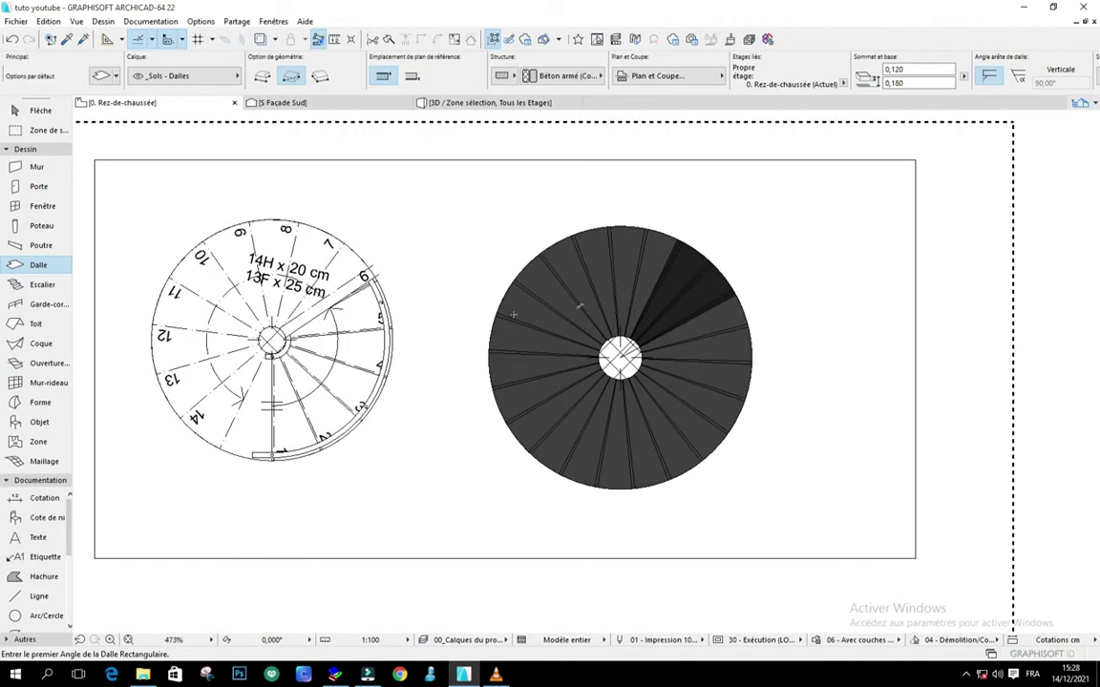
scroll(429, 353, down, 2)
scroll(411, 363, up, 1)
right_click(940, 244)
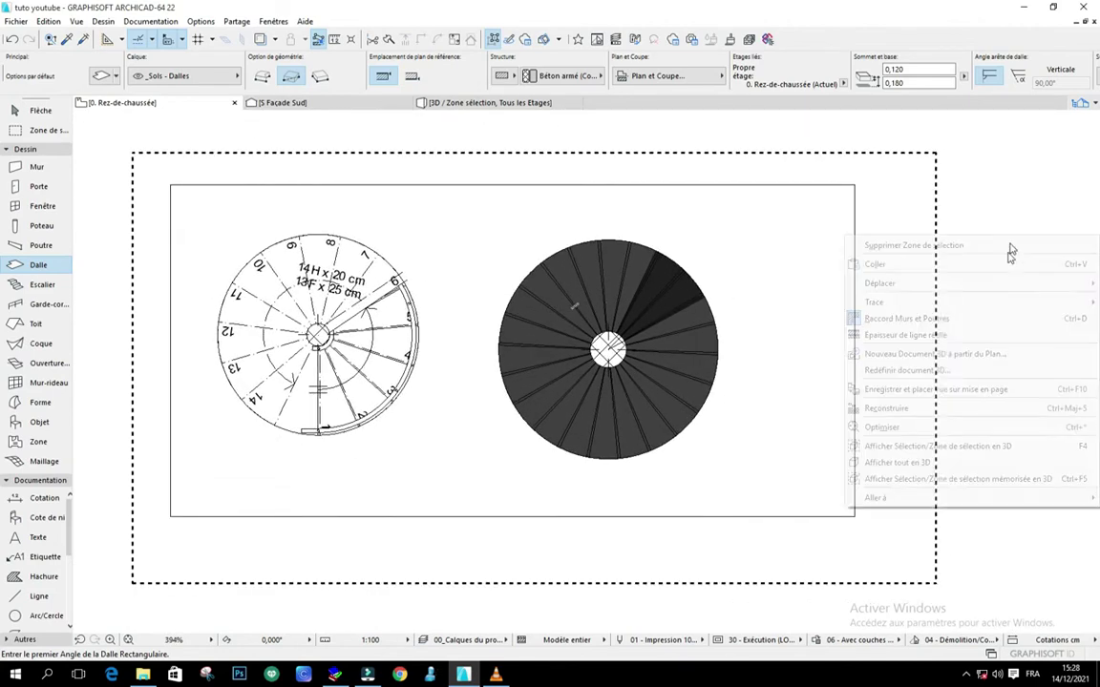
click(876, 447)
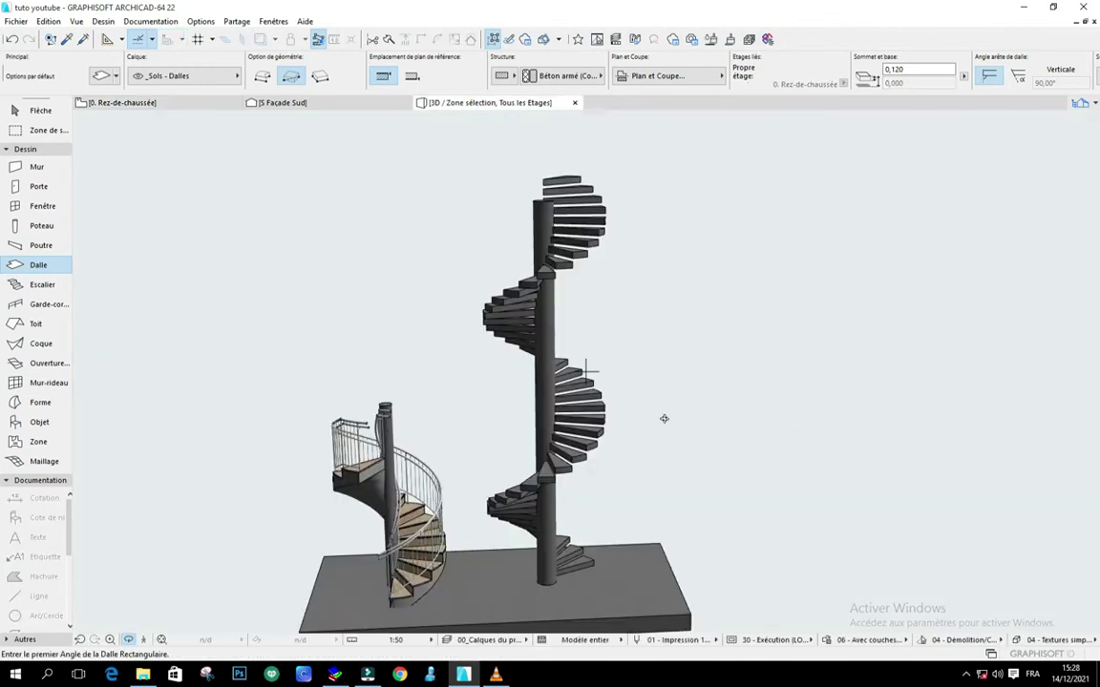
Step: Examine the multiplied steps around the column and the neighbouring railed spiral staircase in 3D from several angles
shift+middle_drag(540, 463, 593, 486)
shift+middle_drag(481, 402, 523, 396)
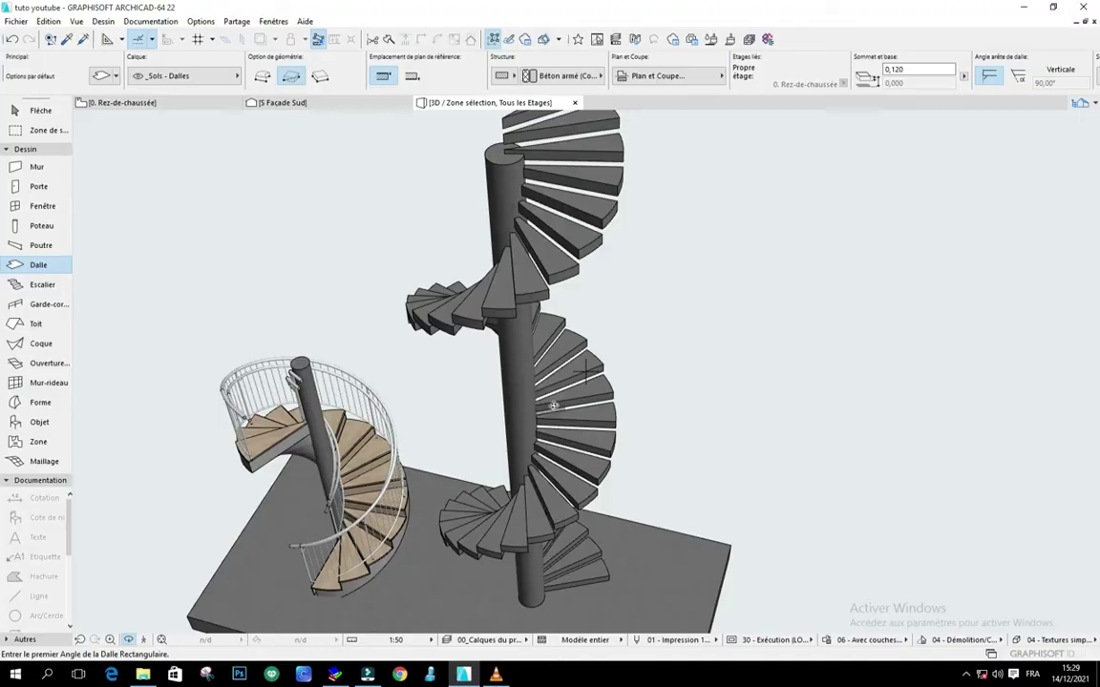
scroll(526, 404, up, 5)
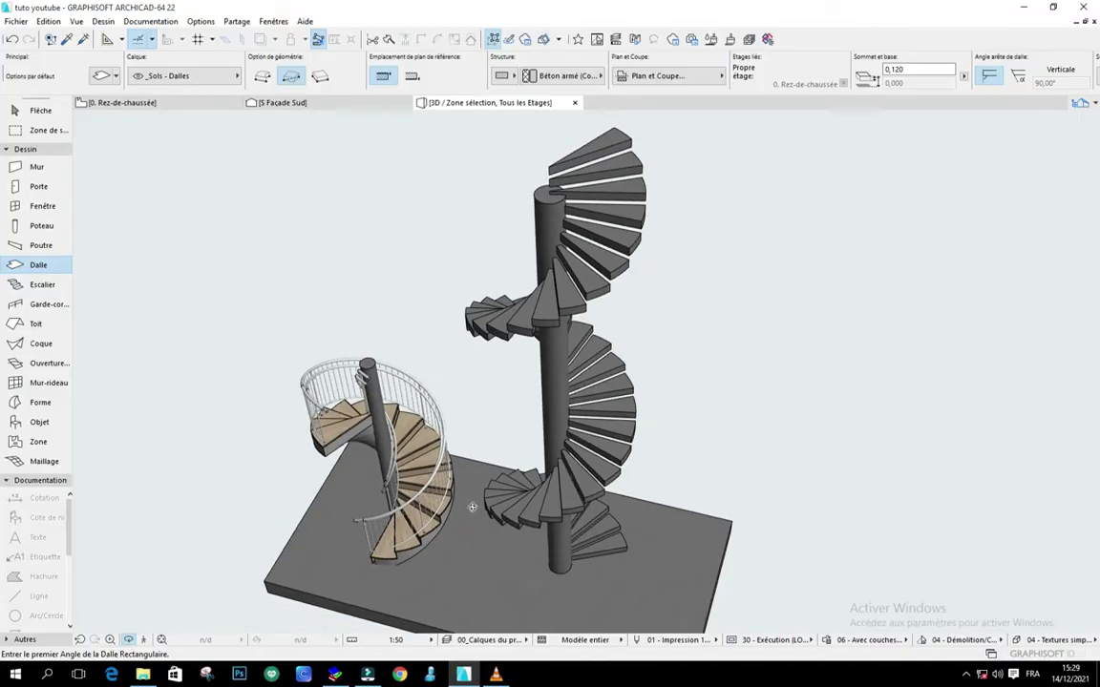
scroll(524, 378, down, 2)
scroll(305, 557, up, 3)
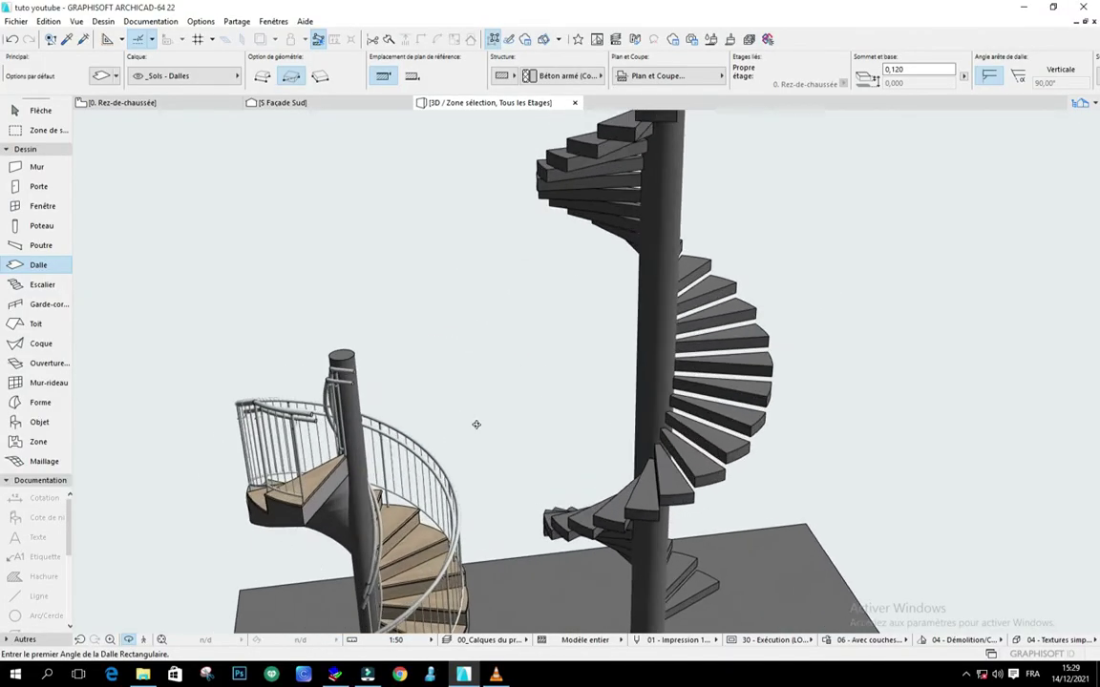
scroll(489, 368, down, 3)
scroll(369, 569, up, 4)
shift+middle_drag(417, 513, 481, 489)
scroll(480, 489, up, 2)
shift+middle_drag(587, 371, 520, 465)
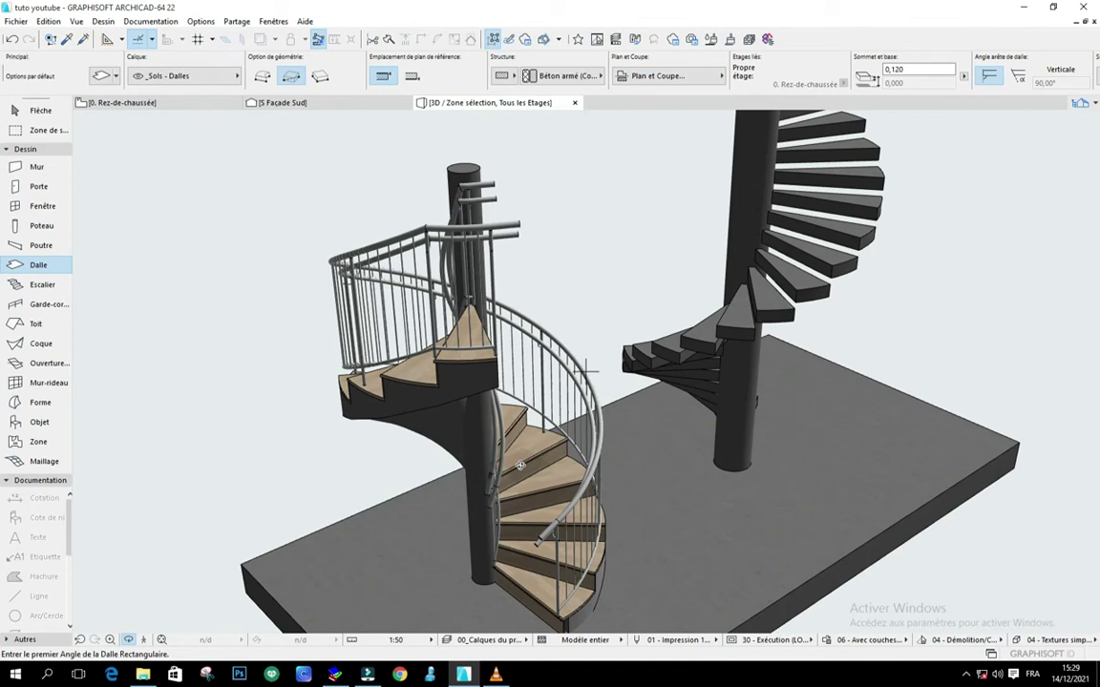
shift+middle_drag(521, 465, 508, 459)
mouse_move(584, 432)
shift+middle_down()
mouse_move(469, 449)
mouse_move(454, 368)
mouse_move(465, 323)
mouse_move(431, 331)
mouse_move(765, 226)
mouse_move(603, 303)
mouse_move(621, 310)
mouse_move(603, 299)
shift+middle_up()
scroll(458, 320, up, 1)
scroll(463, 322, down, 3)
scroll(557, 281, down, 2)
scroll(631, 273, up, 1)
mouse_move(620, 418)
shift+middle_down()
mouse_move(710, 413)
mouse_move(744, 282)
shift+middle_up()
scroll(743, 283, down, 2)
scroll(523, 245, up, 1)
Step: Stretch the central column upward to a height of 8.41 m, toward the inner end of the uppermost step
mouse_move(702, 249)
shift+middle_down()
mouse_move(758, 271)
mouse_move(768, 294)
shift+middle_up()
scroll(768, 294, down, 1)
scroll(734, 163, up, 2)
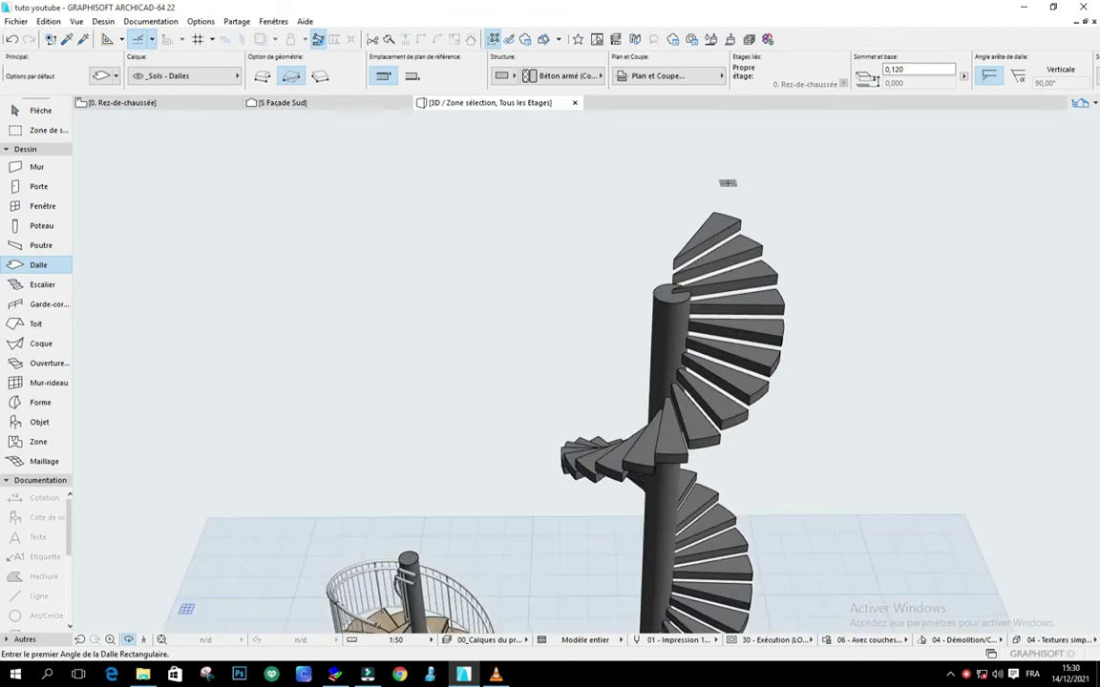
click(667, 306)
scroll(673, 301, up, 3)
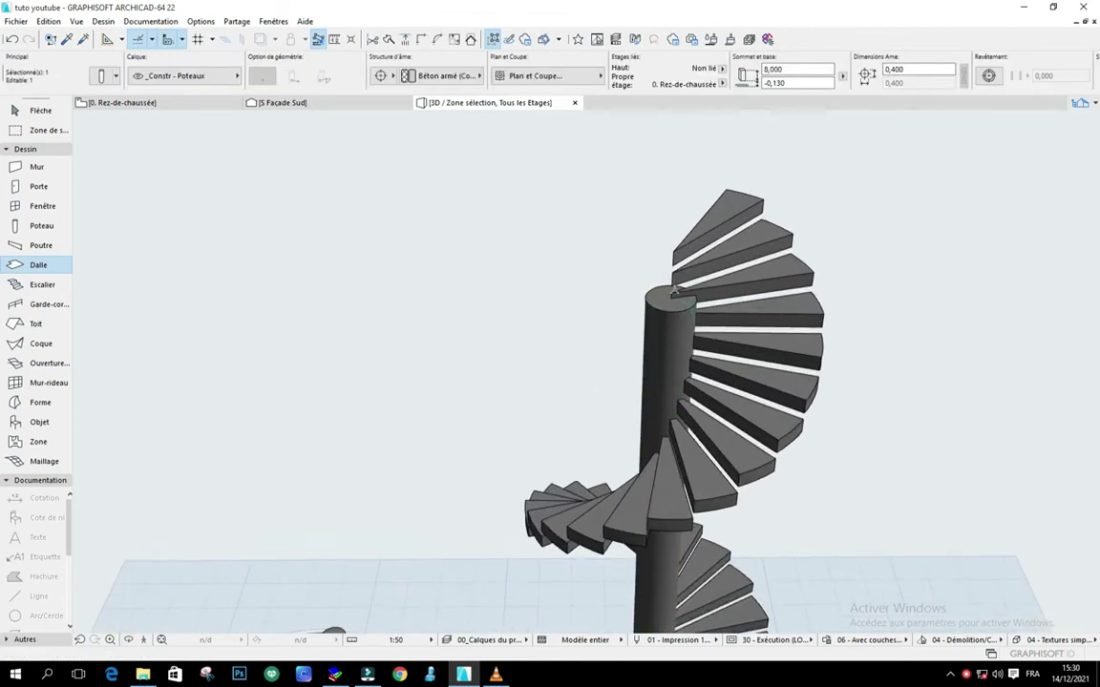
click(670, 294)
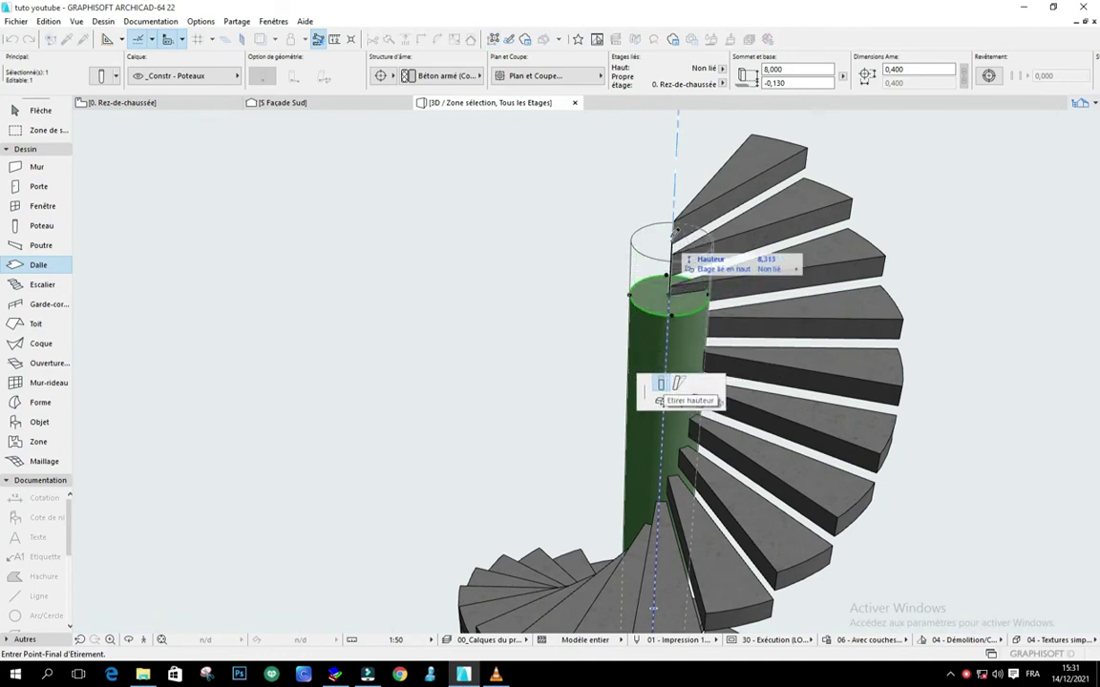
click(676, 218)
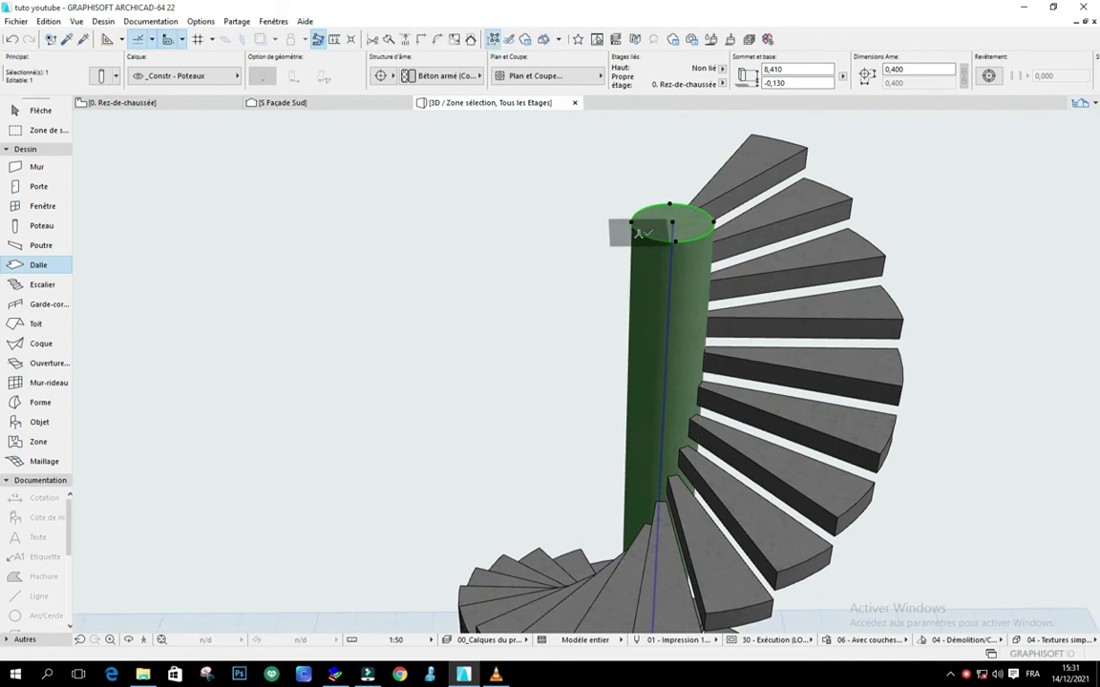
scroll(689, 197, up, 2)
scroll(599, 200, down, 6)
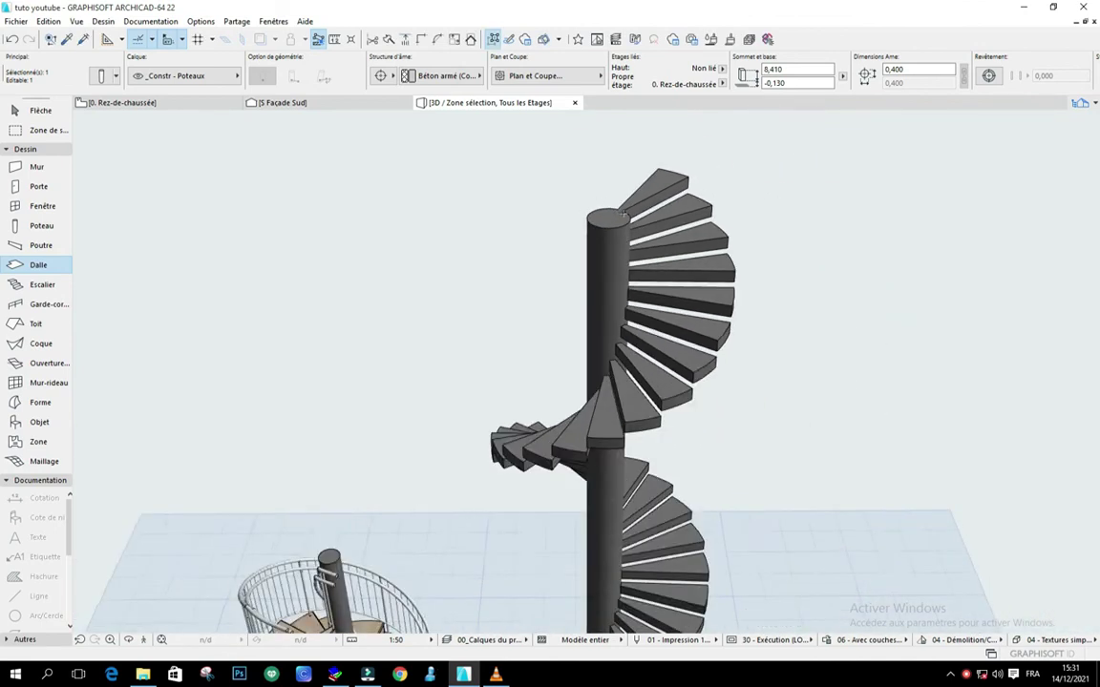
Step: Examine the spiral staircase with its extended column in 3D from above and from the sides
click(128, 639)
drag(668, 400, 689, 540)
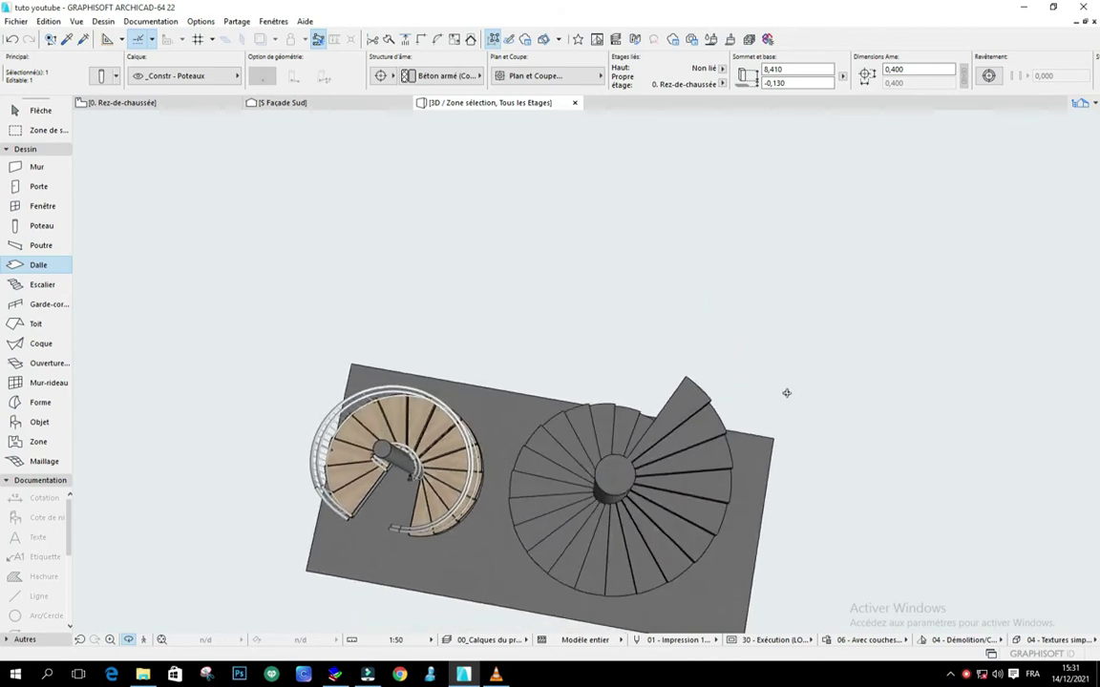
scroll(602, 290, down, 2)
scroll(695, 493, up, 3)
drag(649, 462, 530, 314)
scroll(530, 314, down, 2)
scroll(692, 383, up, 2)
drag(699, 423, 420, 418)
drag(618, 386, 717, 436)
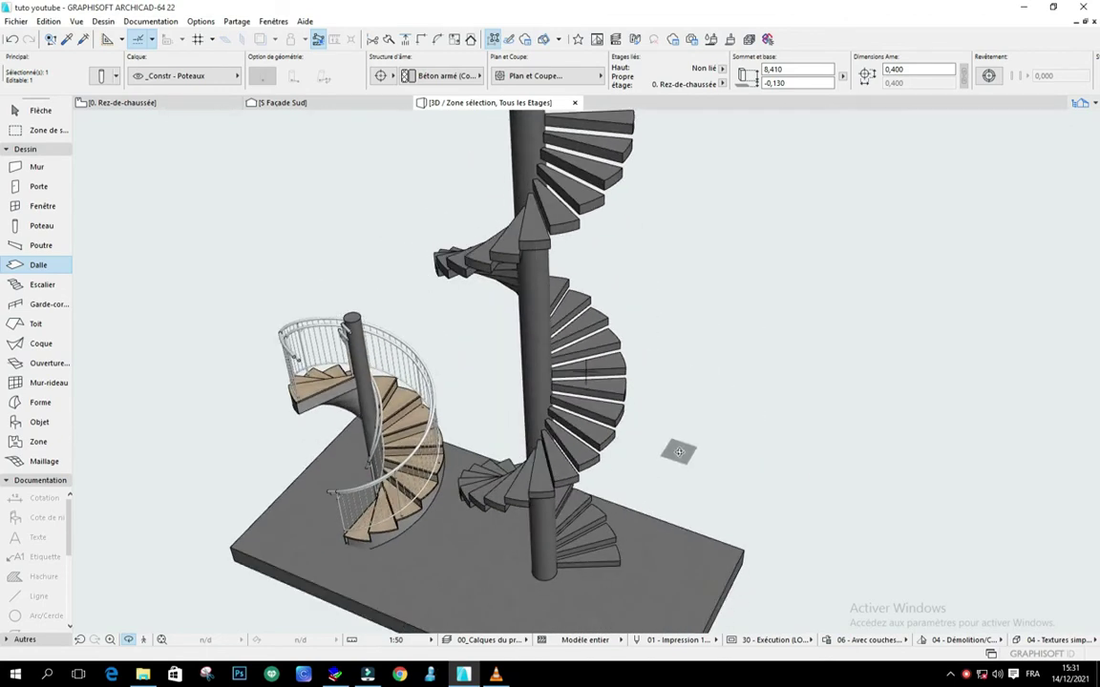
drag(682, 456, 449, 454)
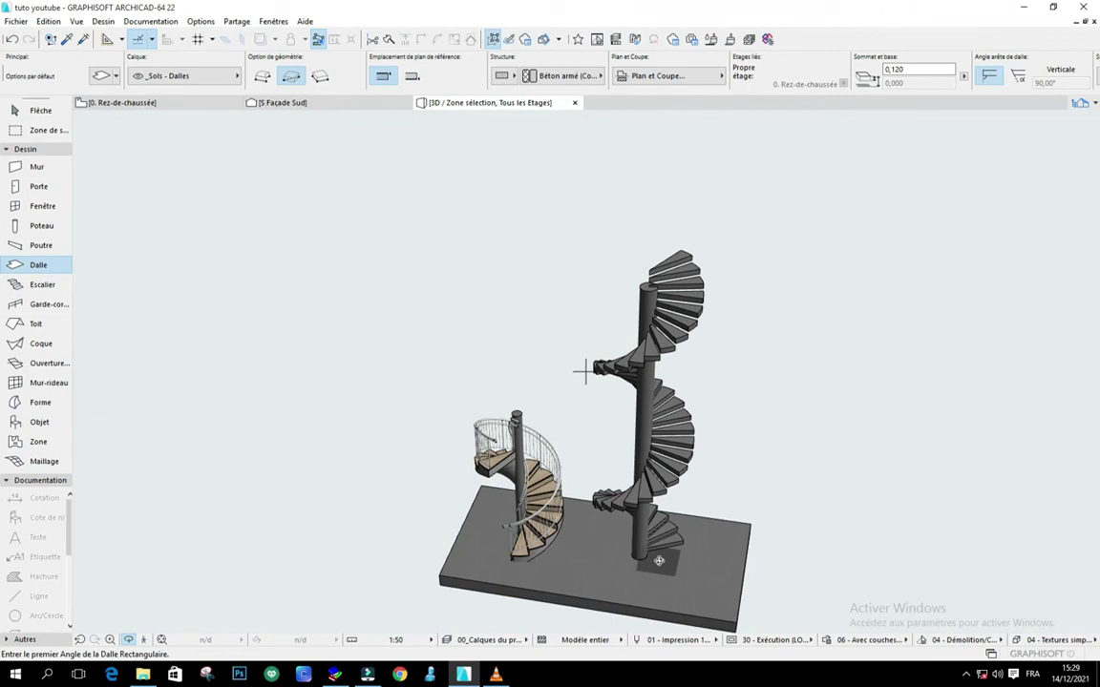
scroll(583, 373, up, 3)
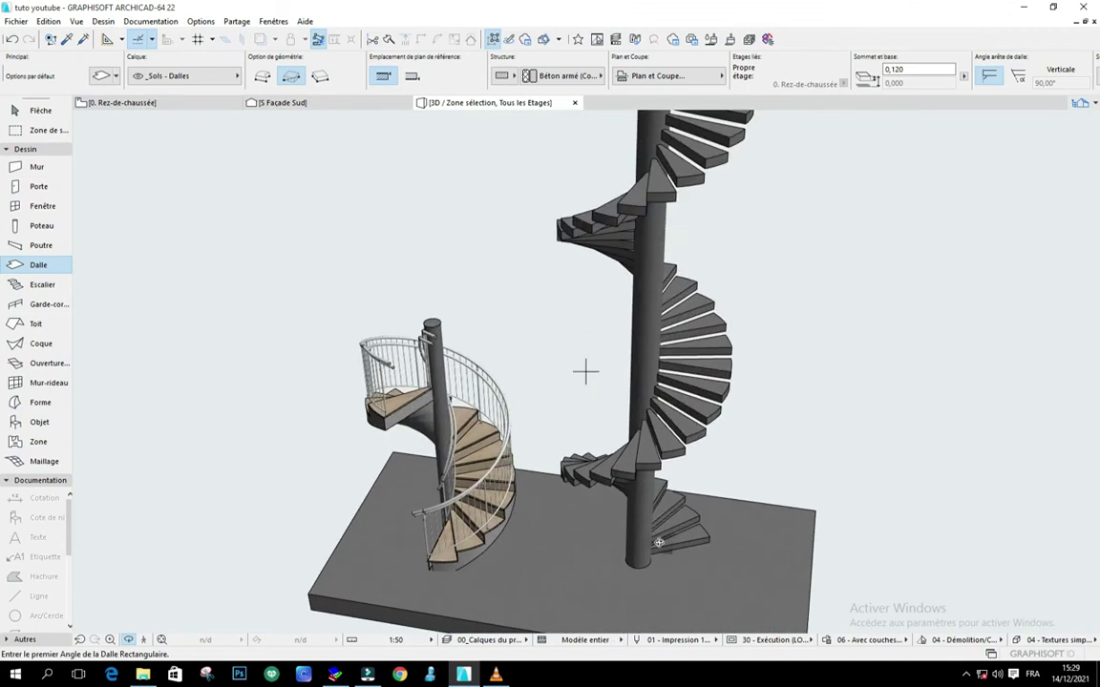